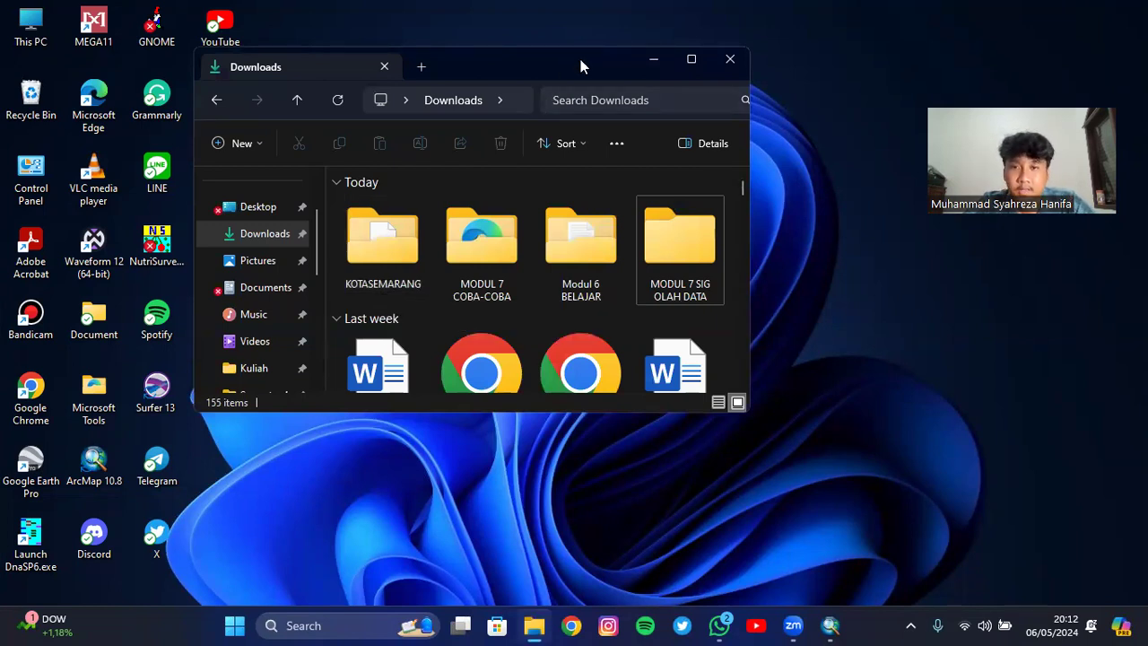
Switch to ArcMap and add the ADMINISTRASIDESA_AR_25K.shp layer from the KOTASEMARANG folder in Downloads to the empty map
key(super+d)
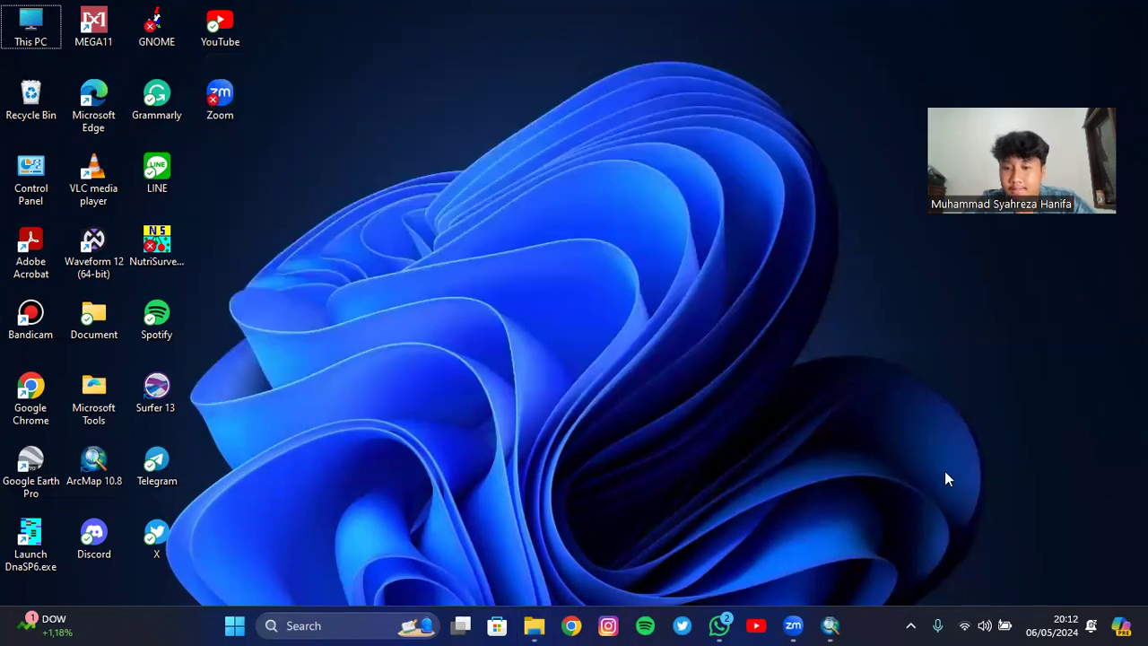
click(830, 625)
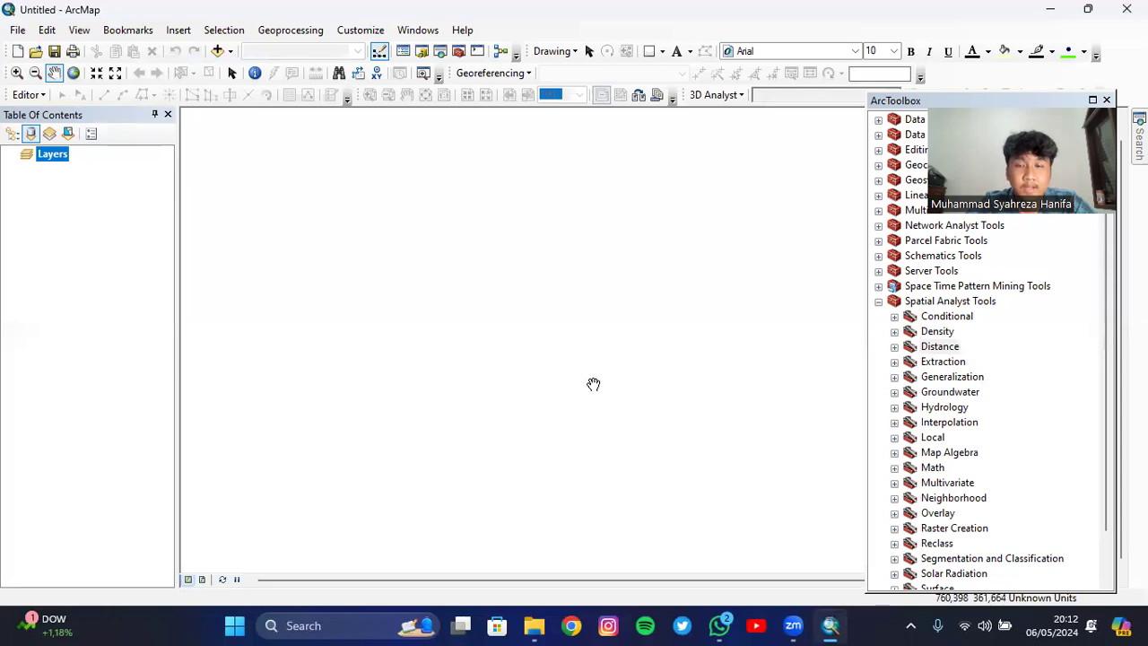
click(217, 52)
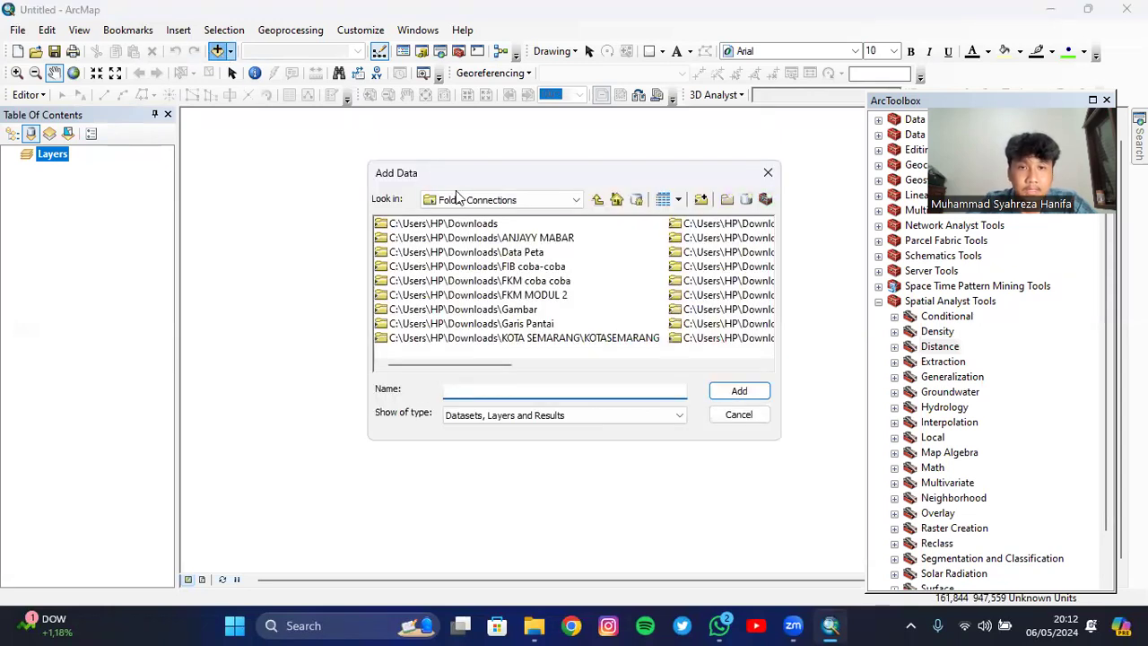
click(578, 201)
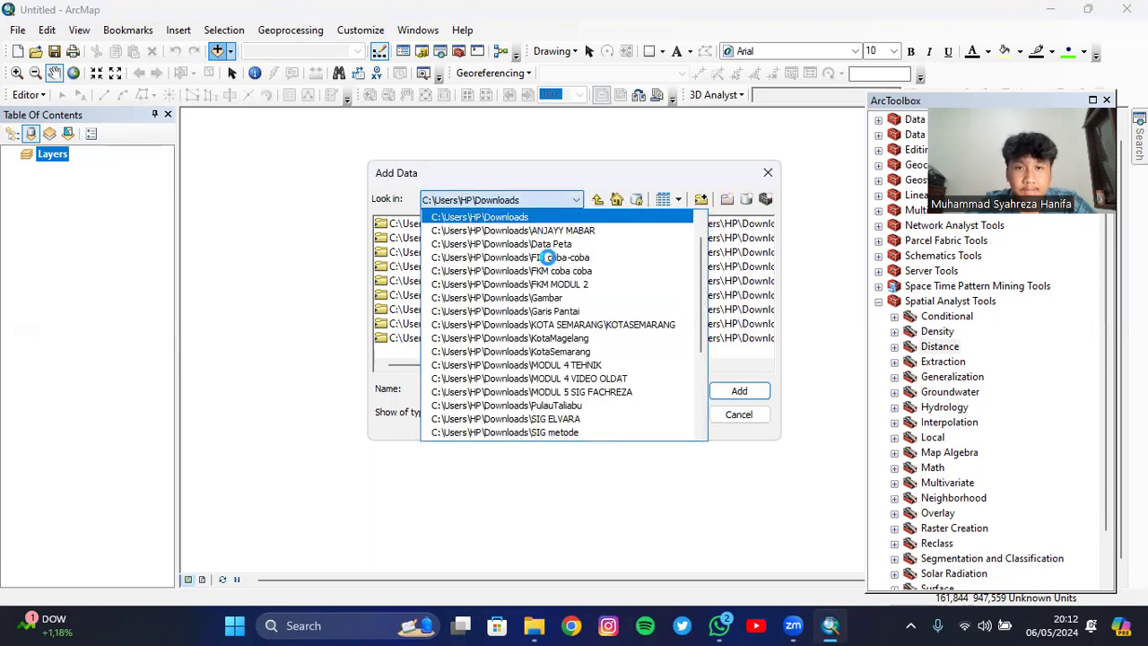
scroll(558, 269, down, 2)
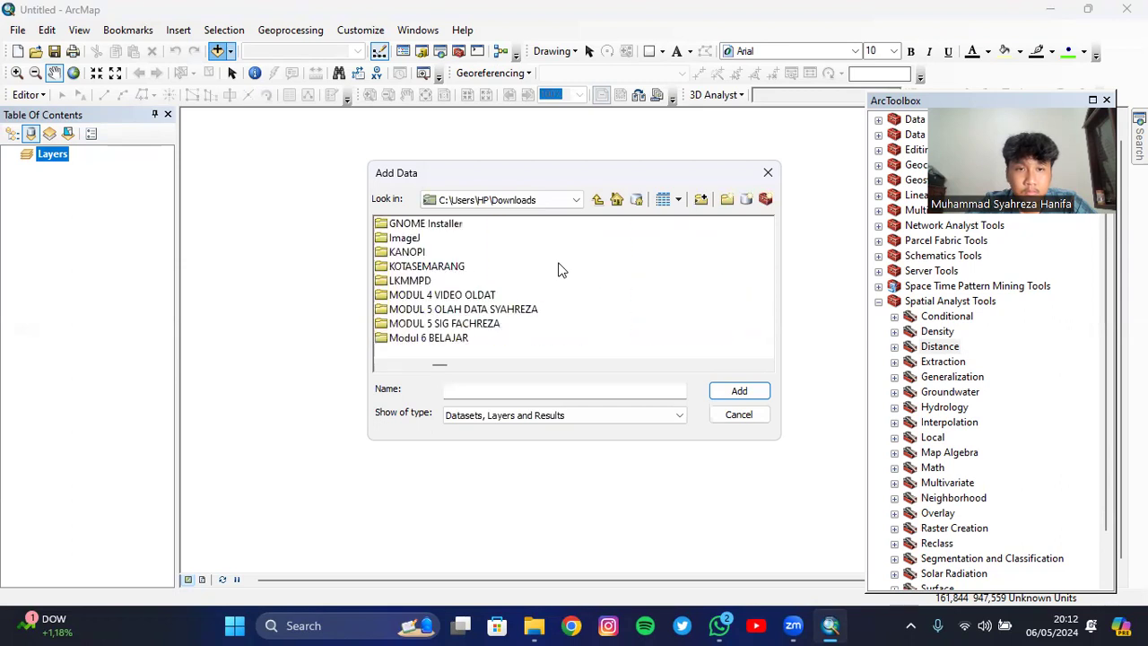
click(439, 265)
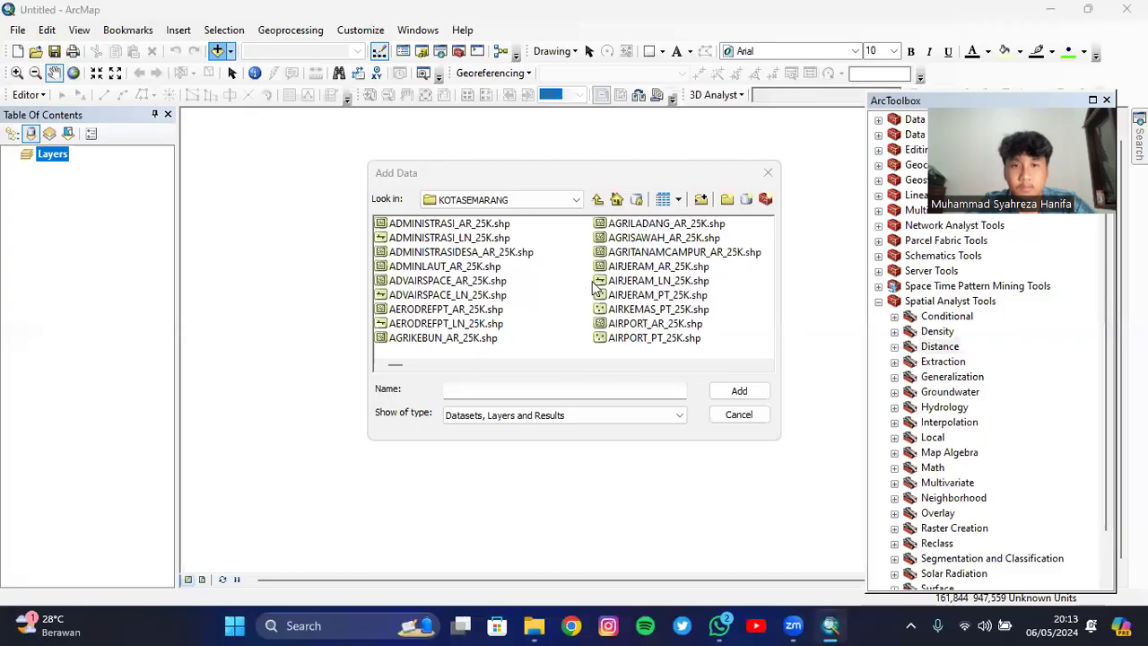
click(450, 254)
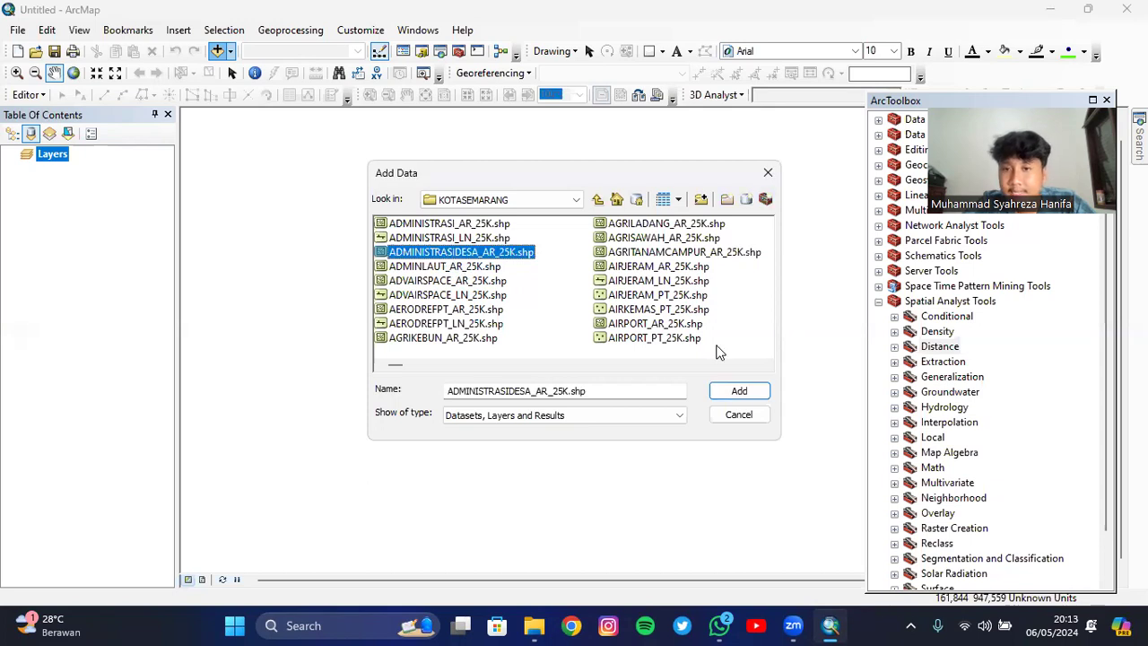
click(756, 400)
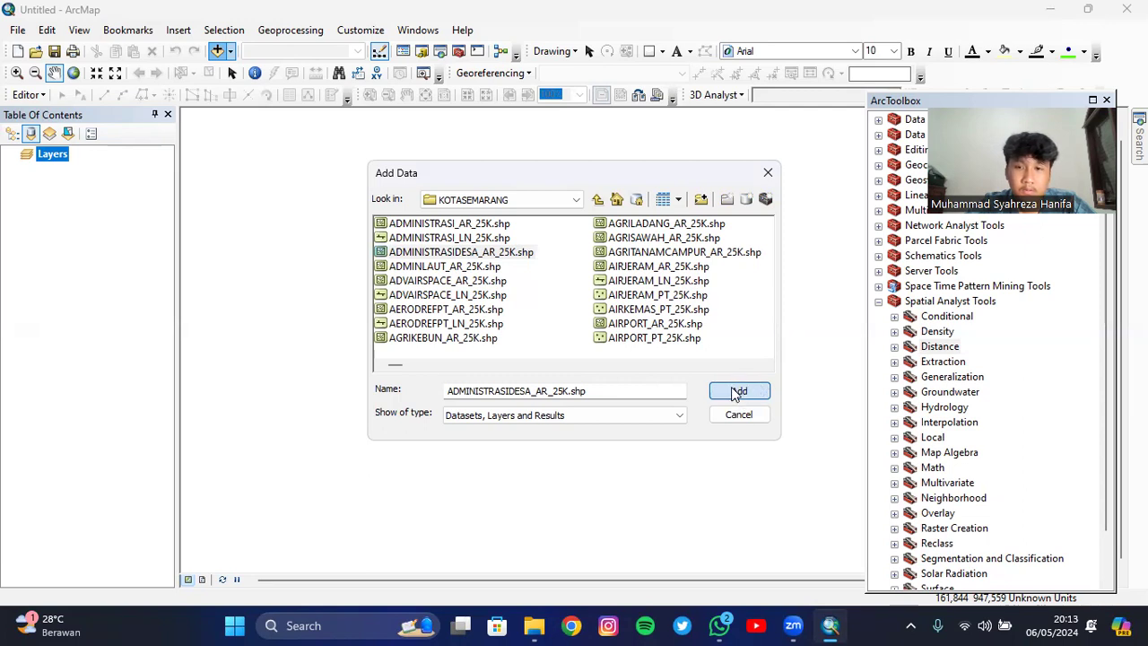
click(726, 388)
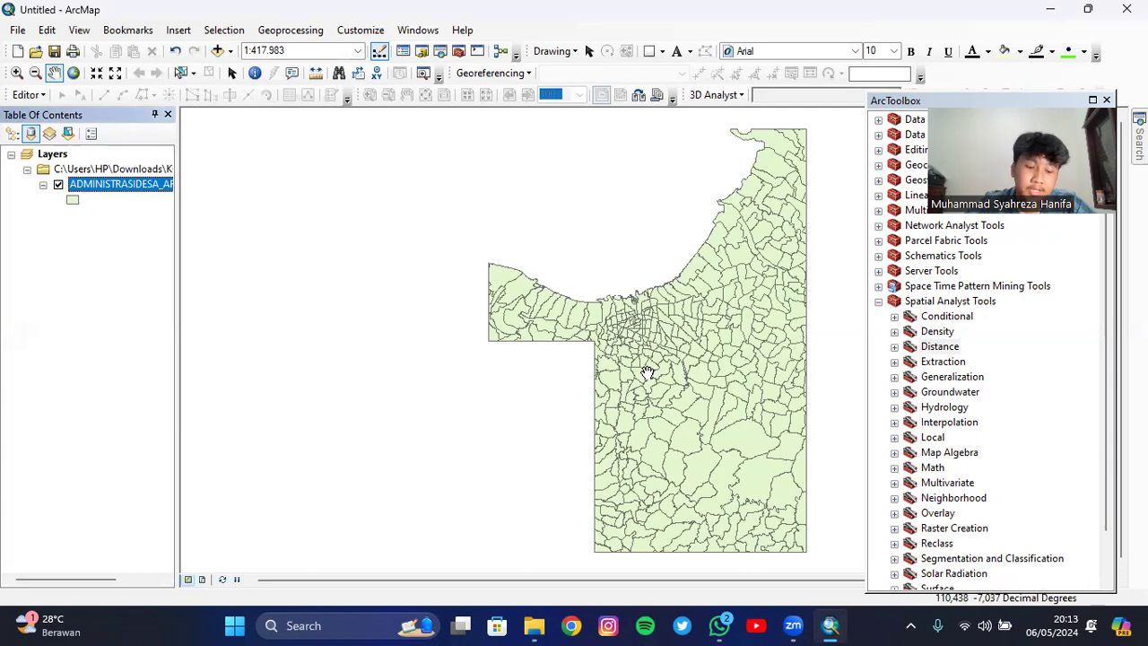
Add the road line shapefile JALAN_LN_25K.shp from the same Kota Semarang folder to the map
click(216, 51)
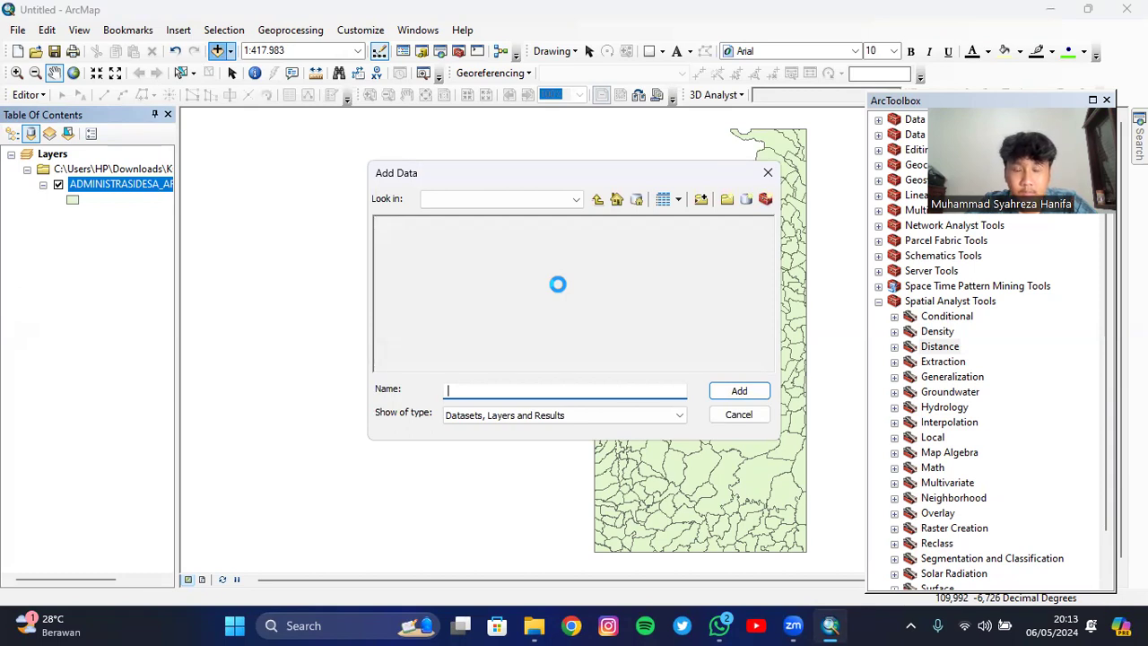
scroll(558, 287, right, 2)
scroll(558, 290, right, 8)
scroll(558, 290, right, 8)
scroll(558, 291, right, 3)
click(632, 238)
click(762, 394)
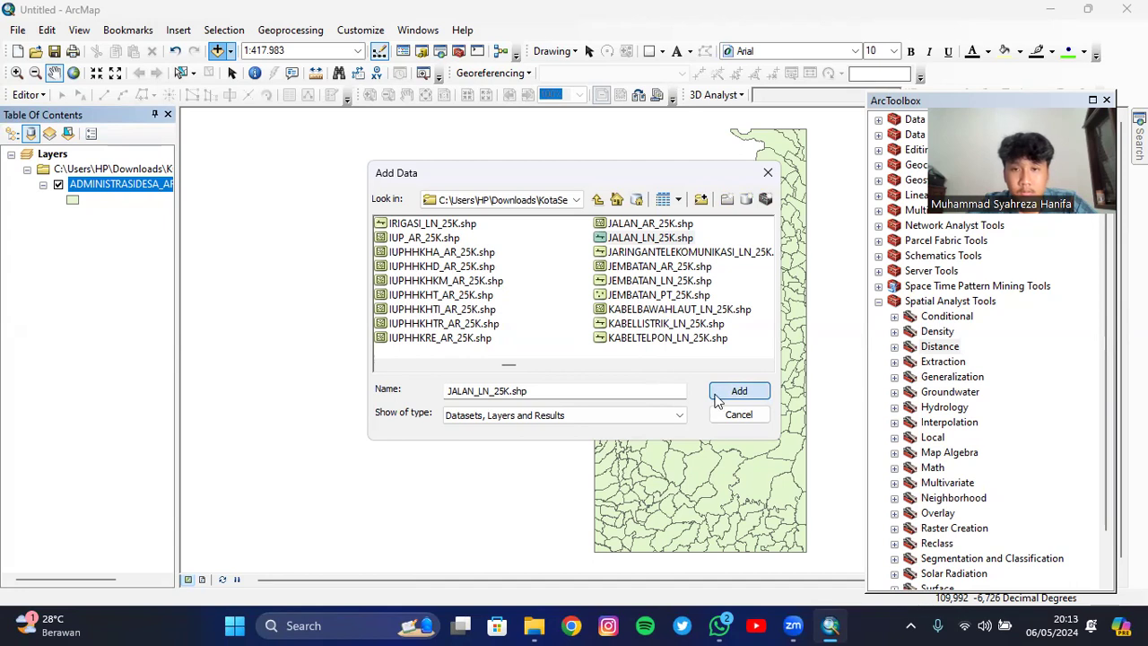
click(719, 391)
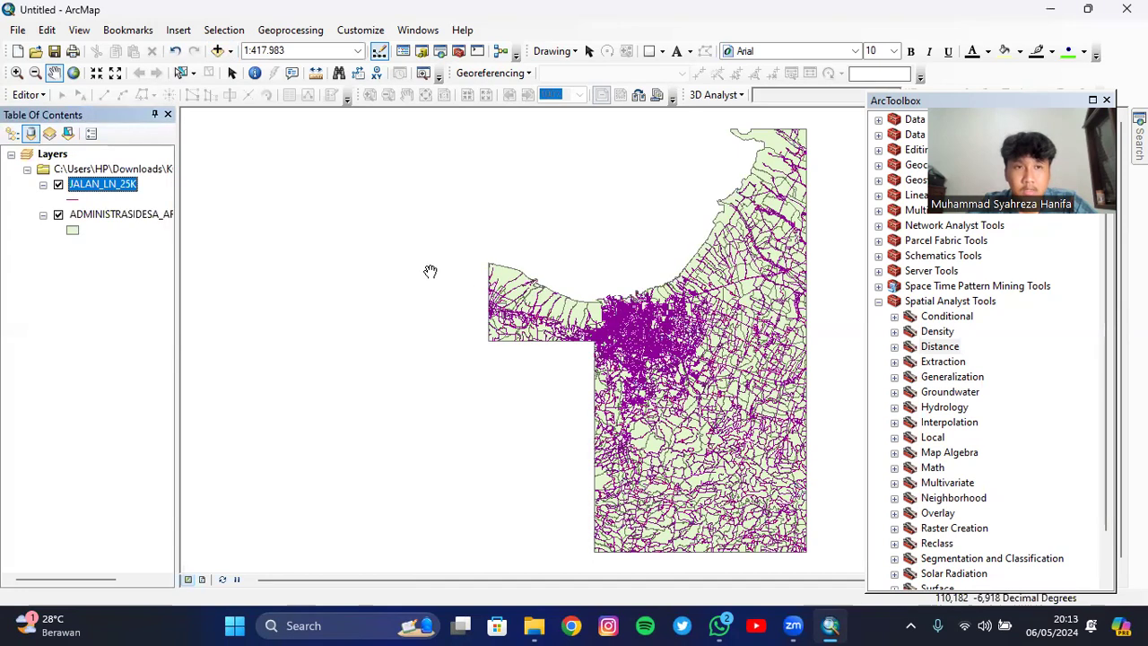
Add the rice field polygon shapefile AGRISAWAH_AR_25K.shp from the Kota Semarang folder to the map
click(217, 51)
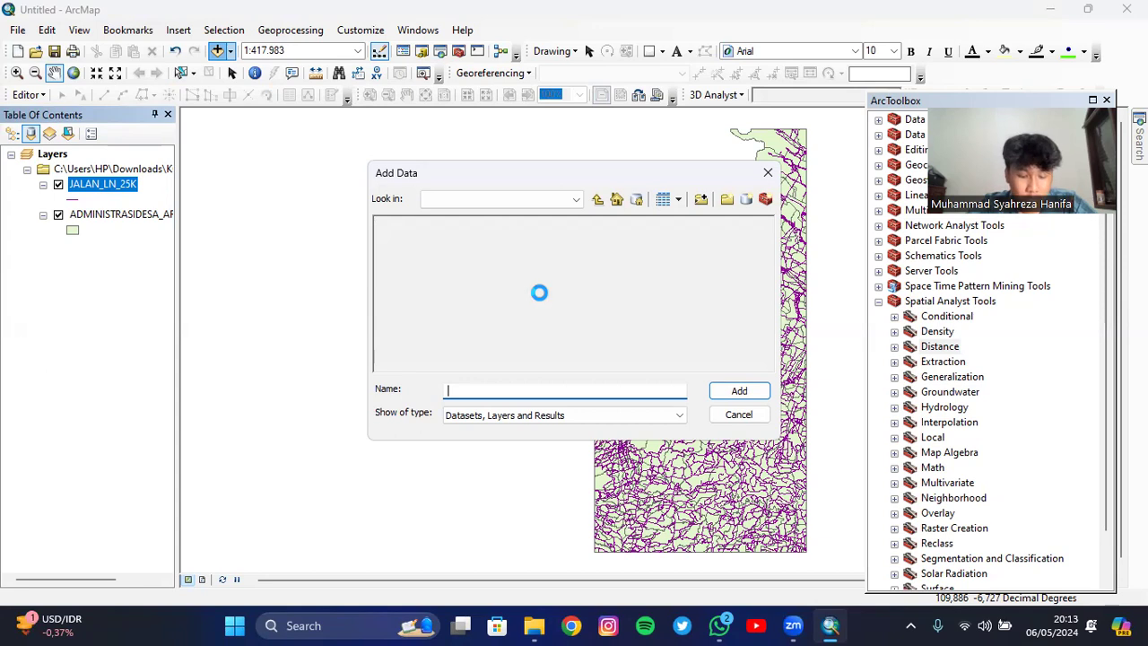
click(616, 238)
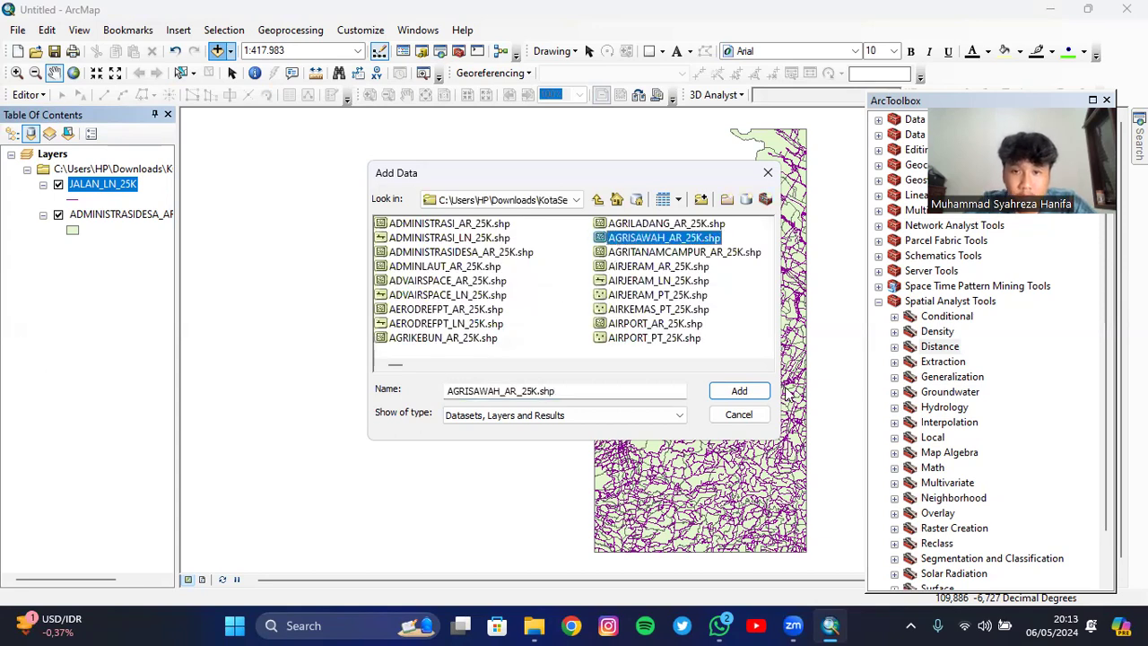
click(742, 393)
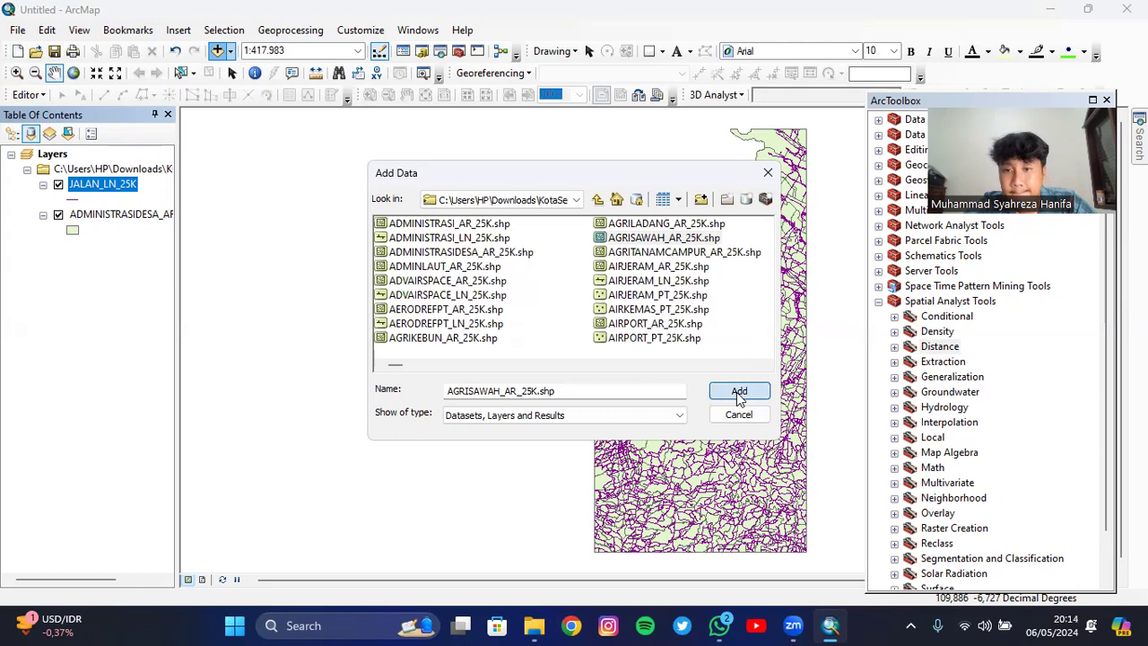
click(736, 392)
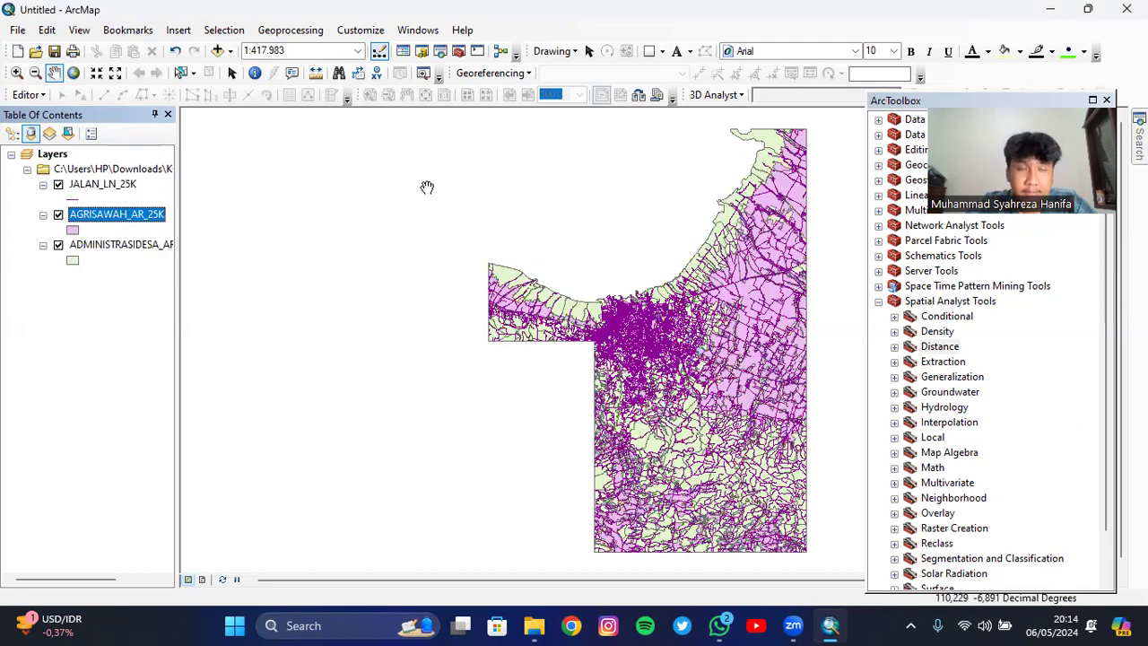
Add the worship facility point shapefile SARANAIBADAH_PT_25K.shp from the Kota Semarang folder to the map
click(218, 51)
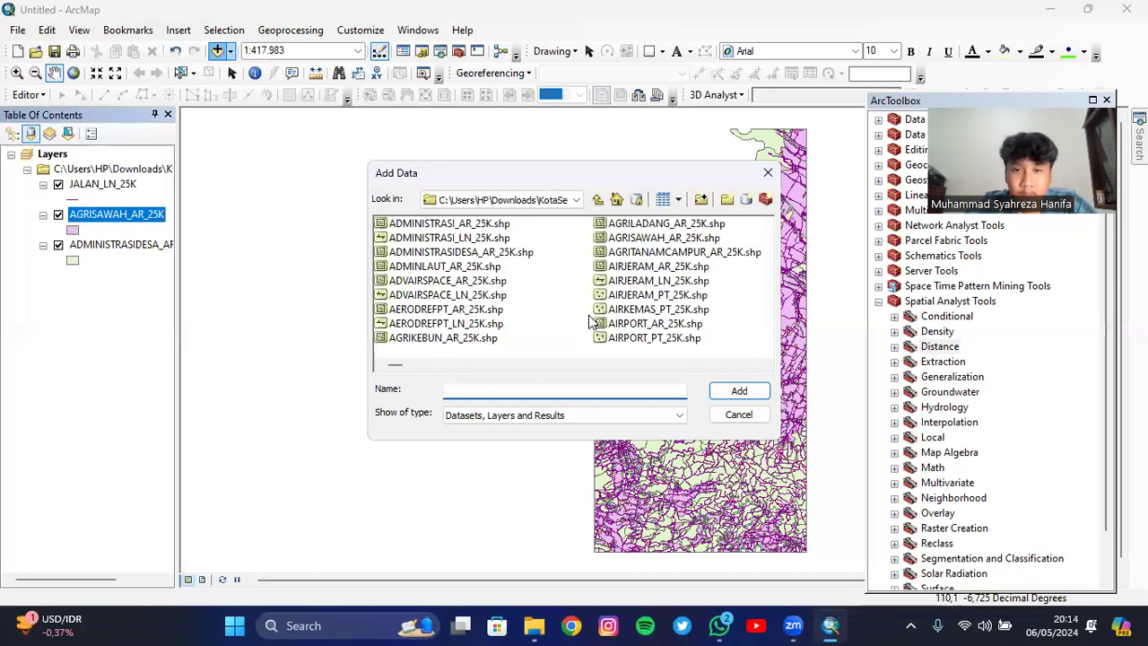
scroll(592, 321, down, 2)
scroll(592, 321, down, 8)
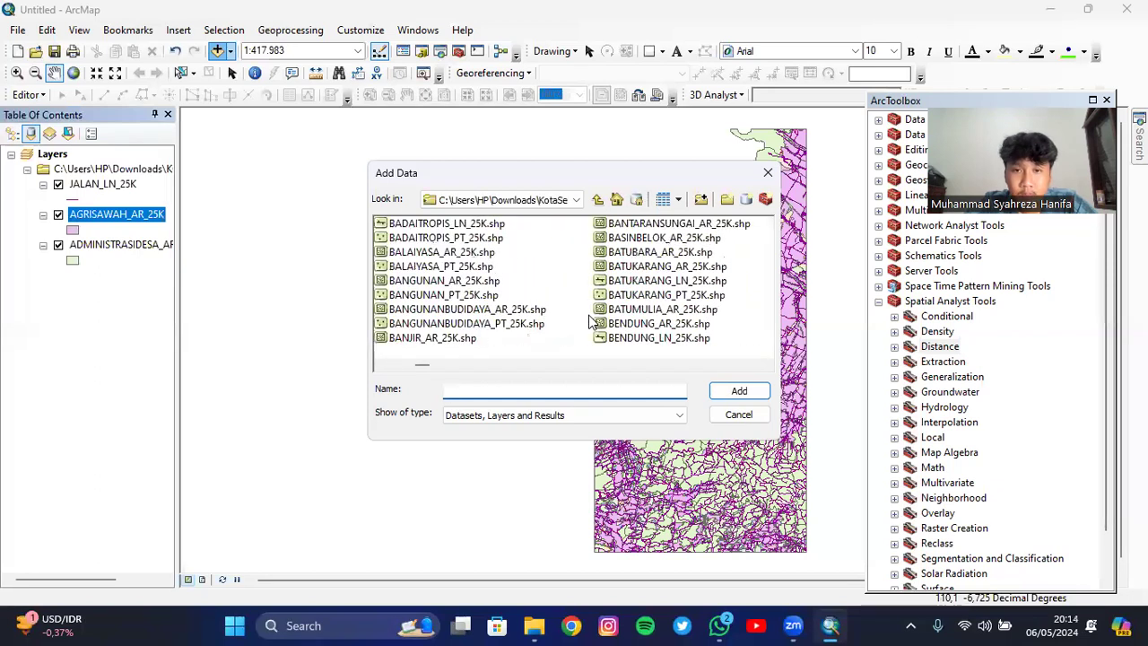
scroll(592, 321, down, 8)
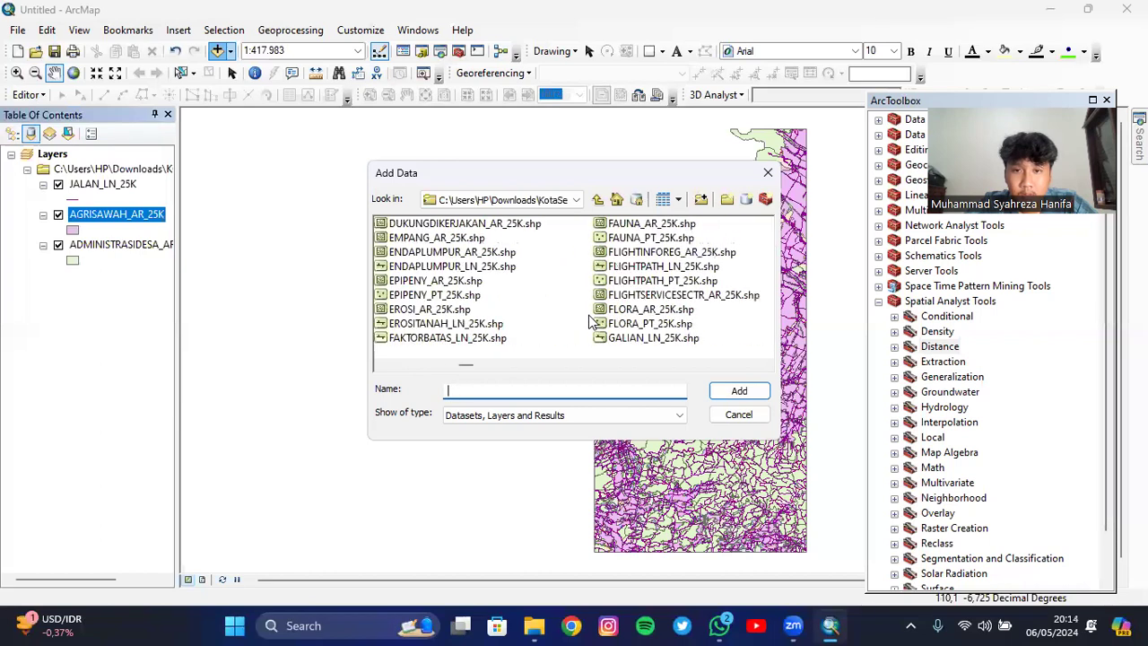
scroll(591, 321, down, 8)
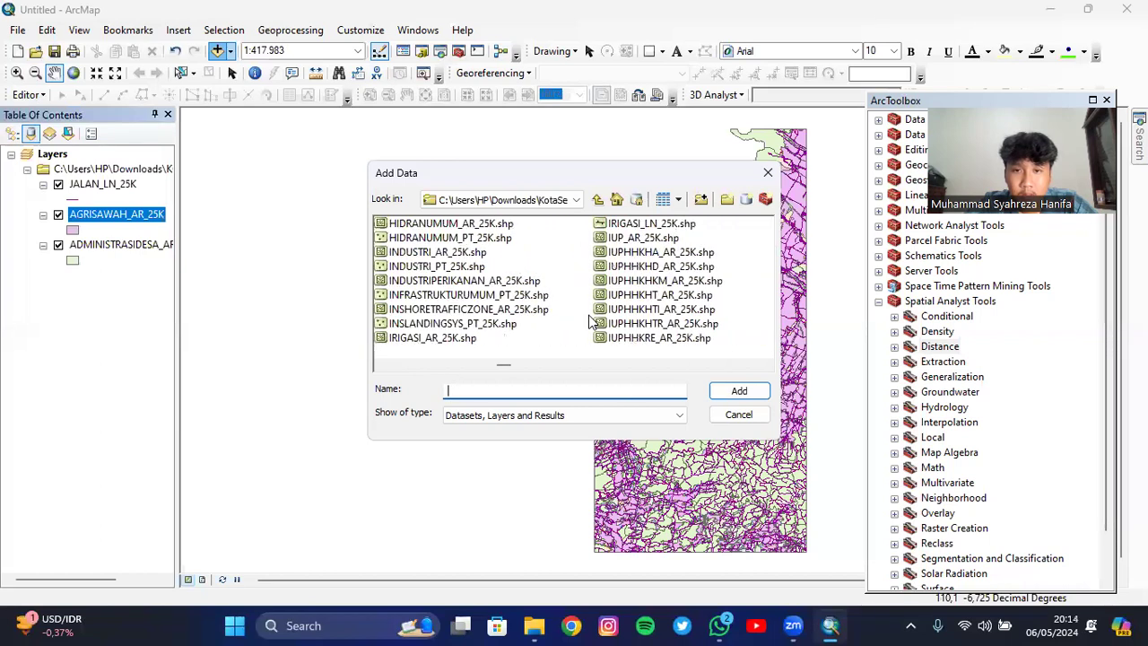
scroll(592, 321, down, 8)
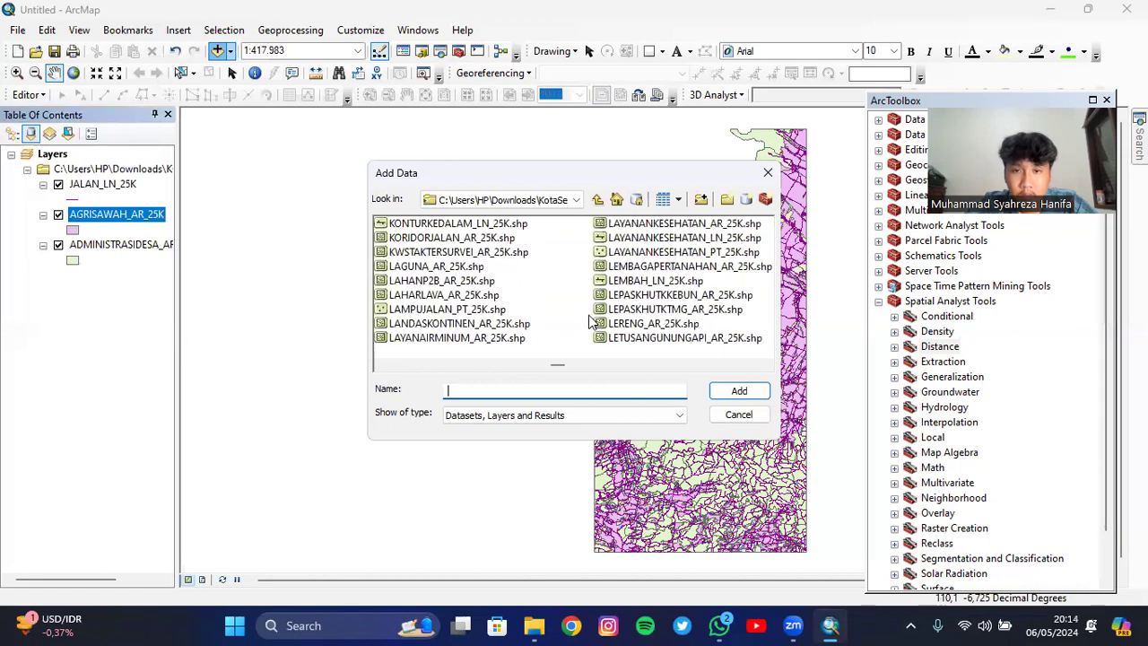
scroll(591, 321, down, 8)
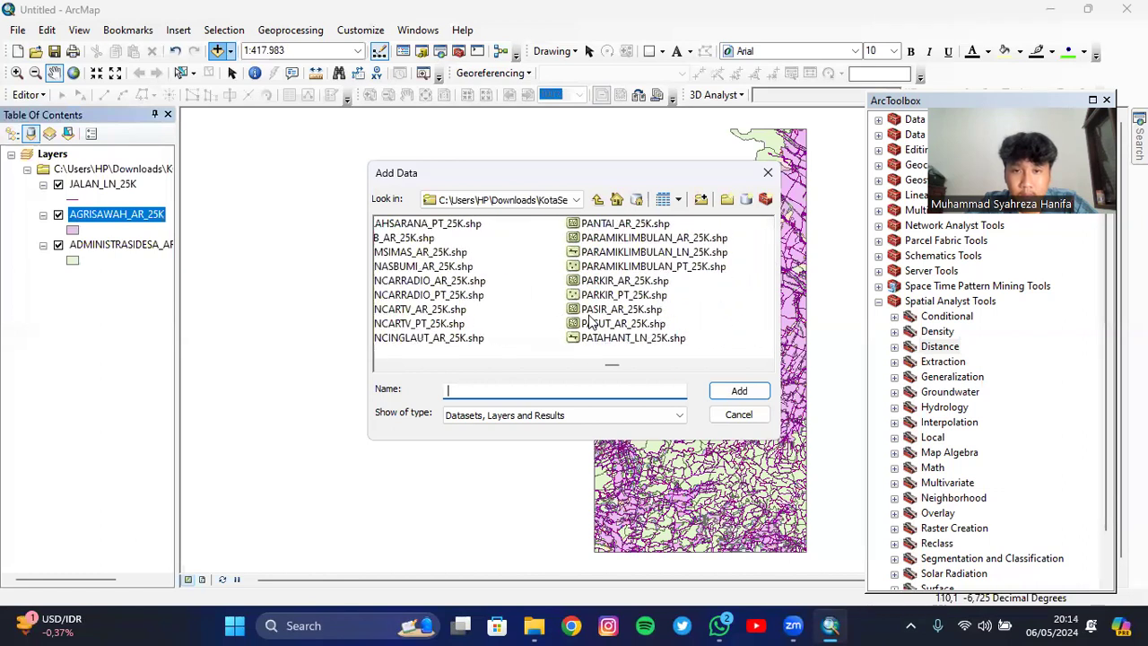
scroll(592, 321, down, 8)
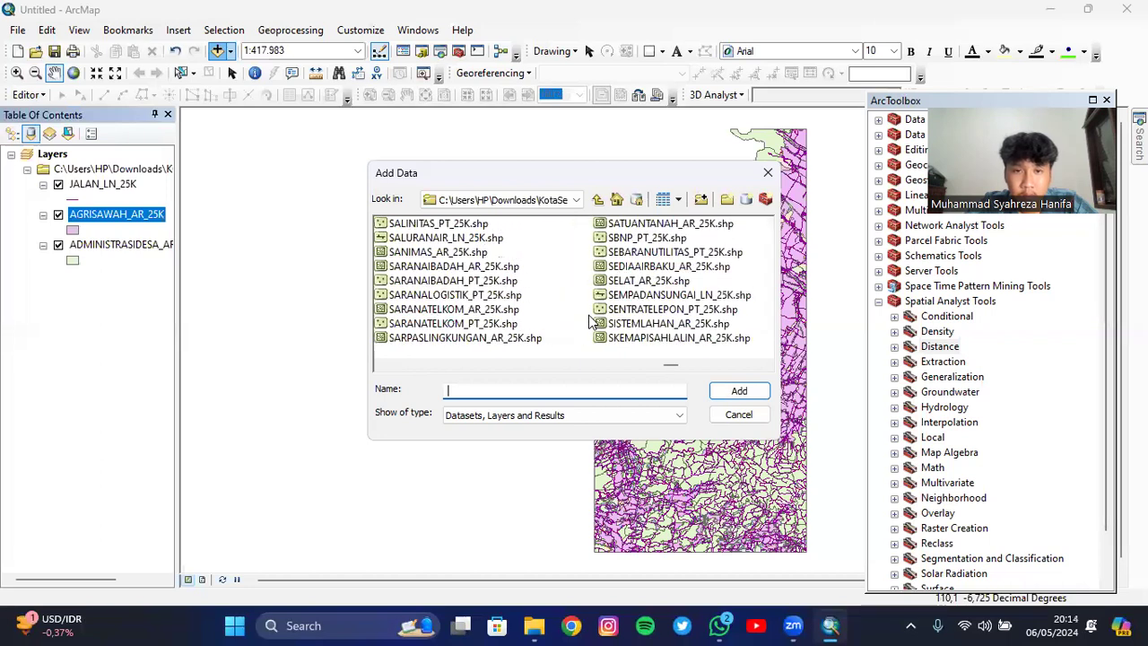
click(482, 280)
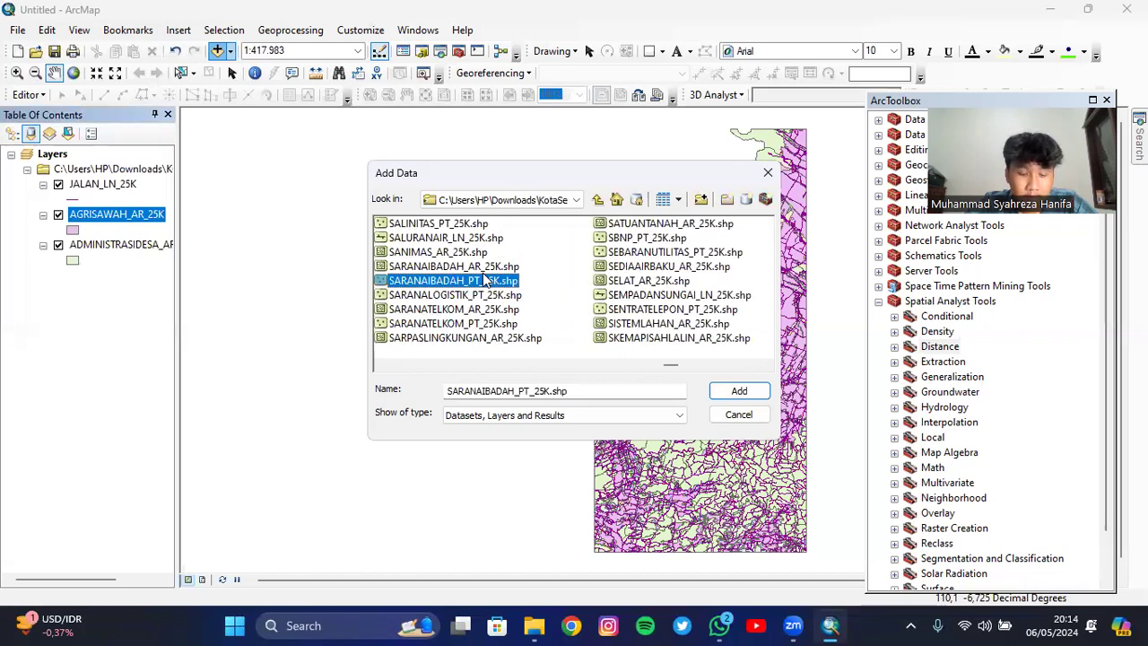
click(750, 397)
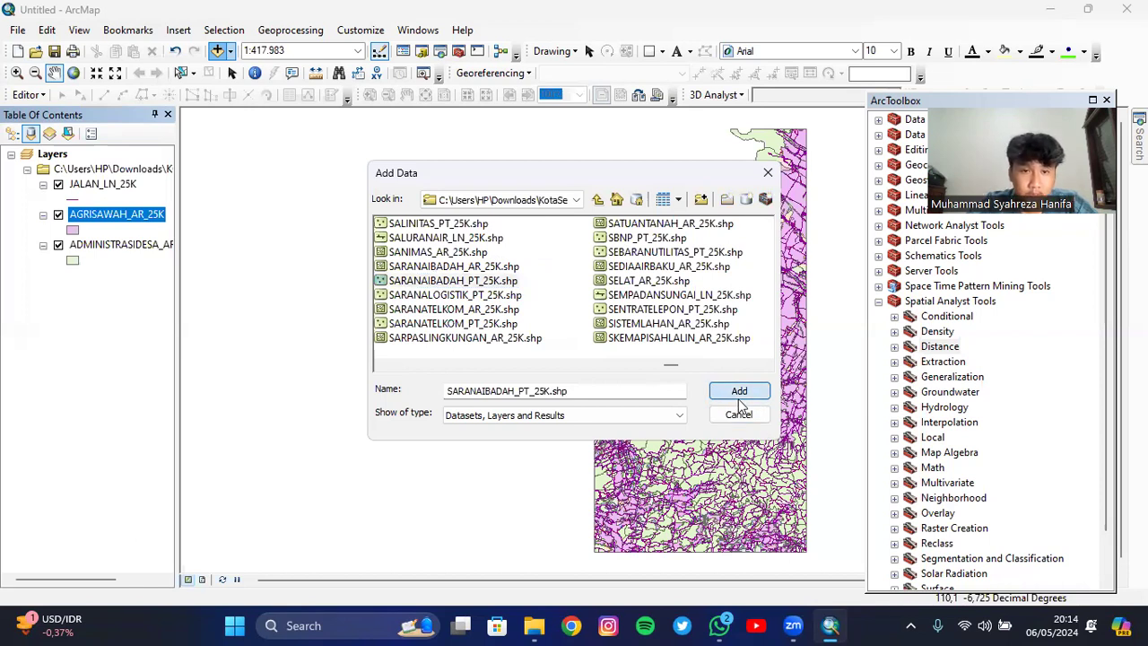
click(737, 392)
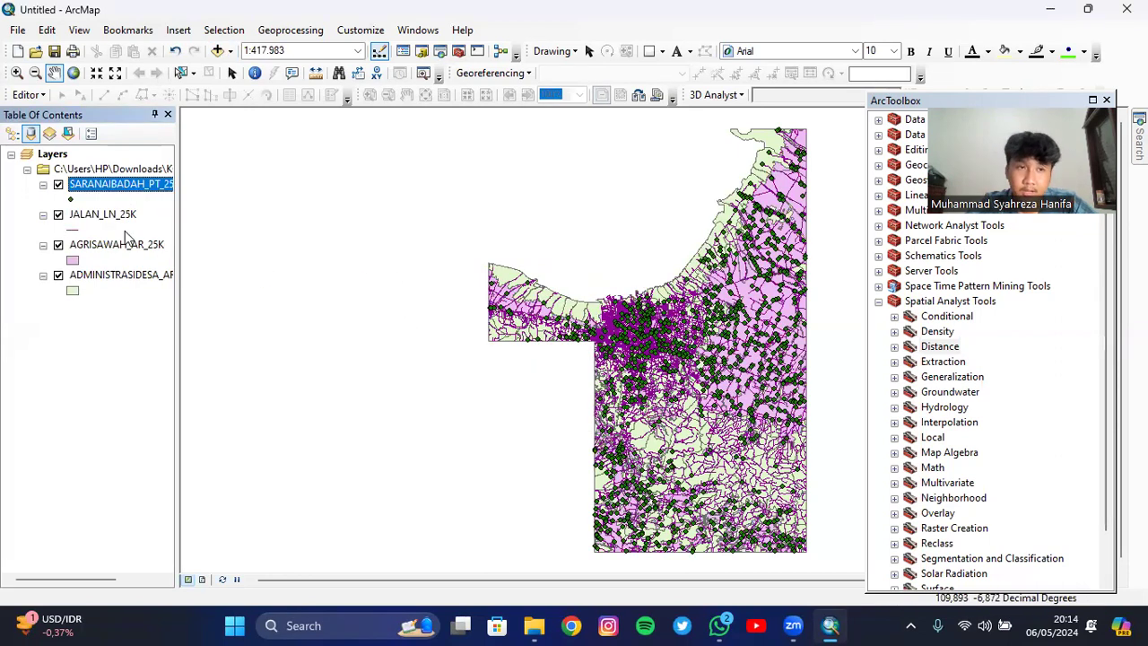
Hide the SARANAIBADAH_PT_25K, JALAN_LN_25K and AGRISAWAH_AR_25K layers, leaving only the village administration layer displayed
click(58, 184)
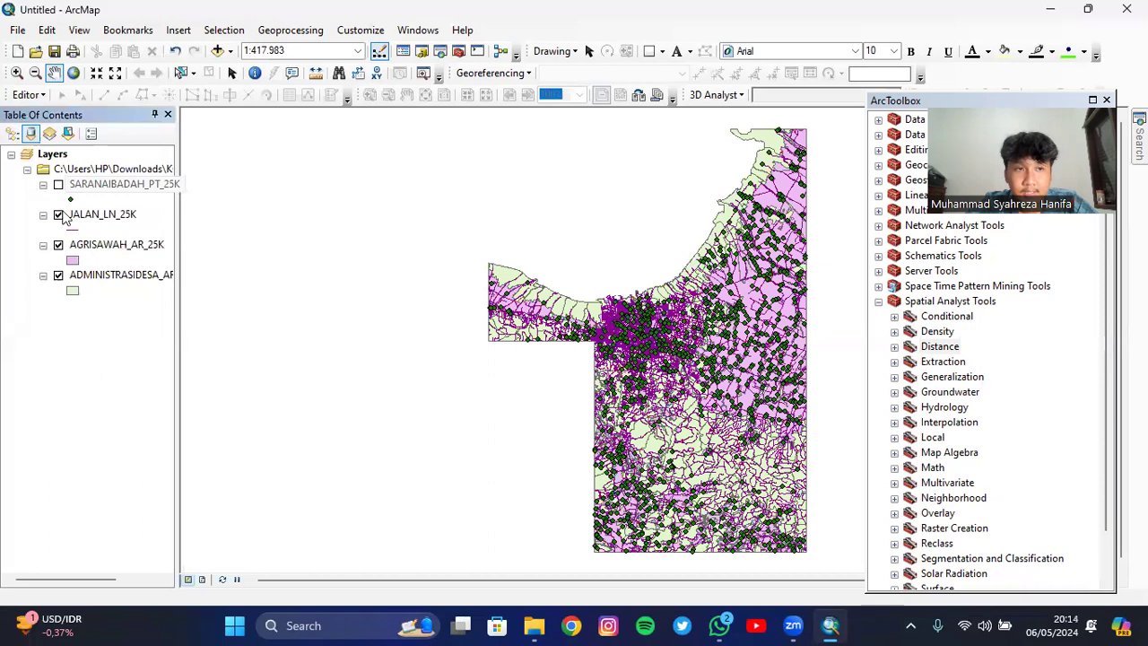
click(58, 214)
click(59, 244)
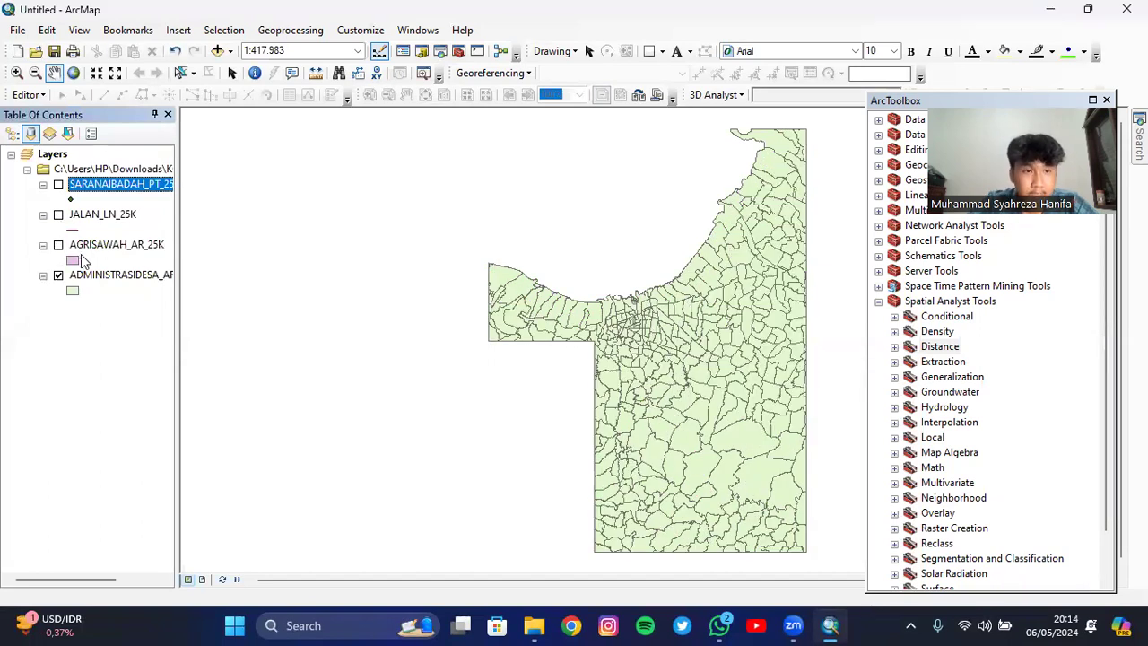
Open the attribute table of the ADMINISTRASIDESA_AR_25K layer and sort its records by NAMOBJ in ascending order
click(106, 277)
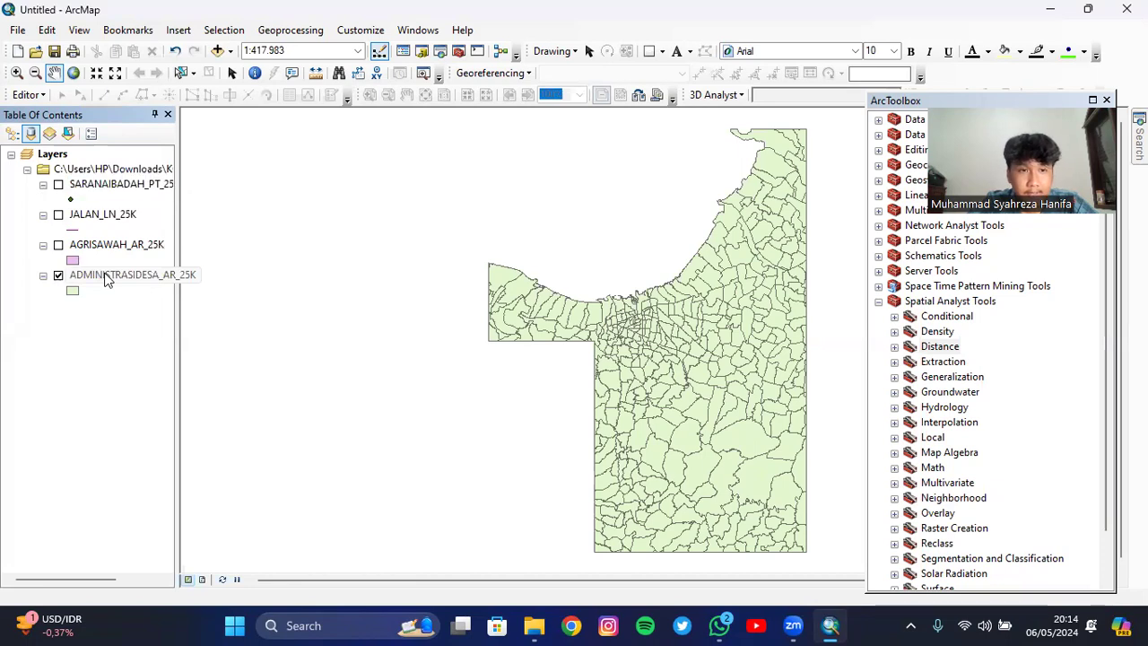
right_click(106, 277)
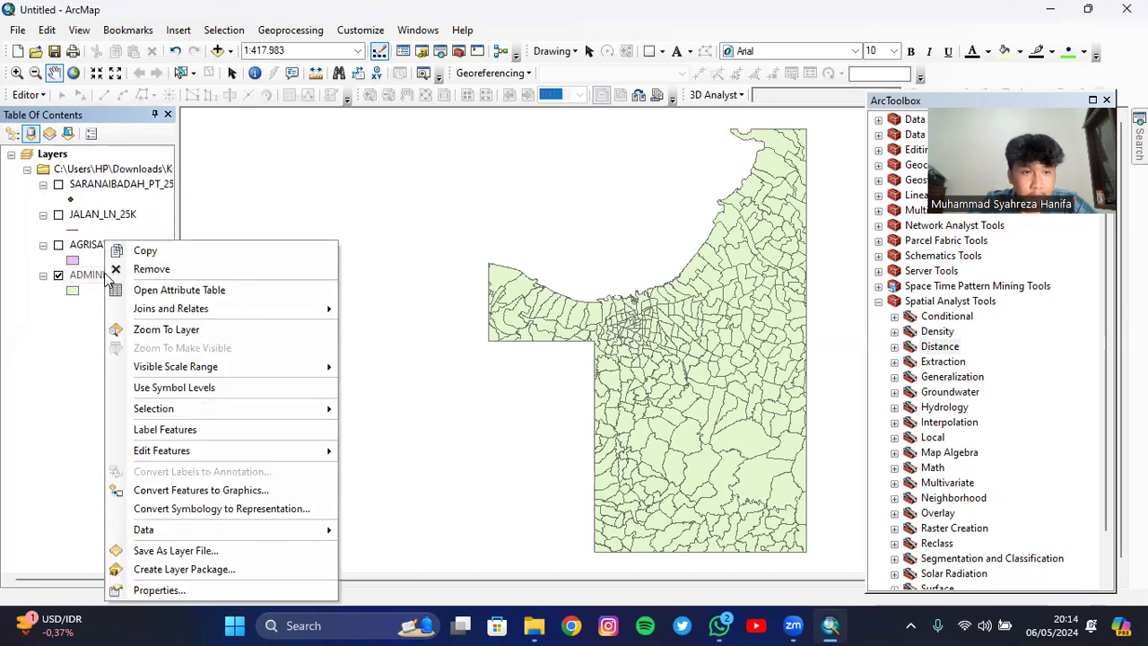
click(204, 290)
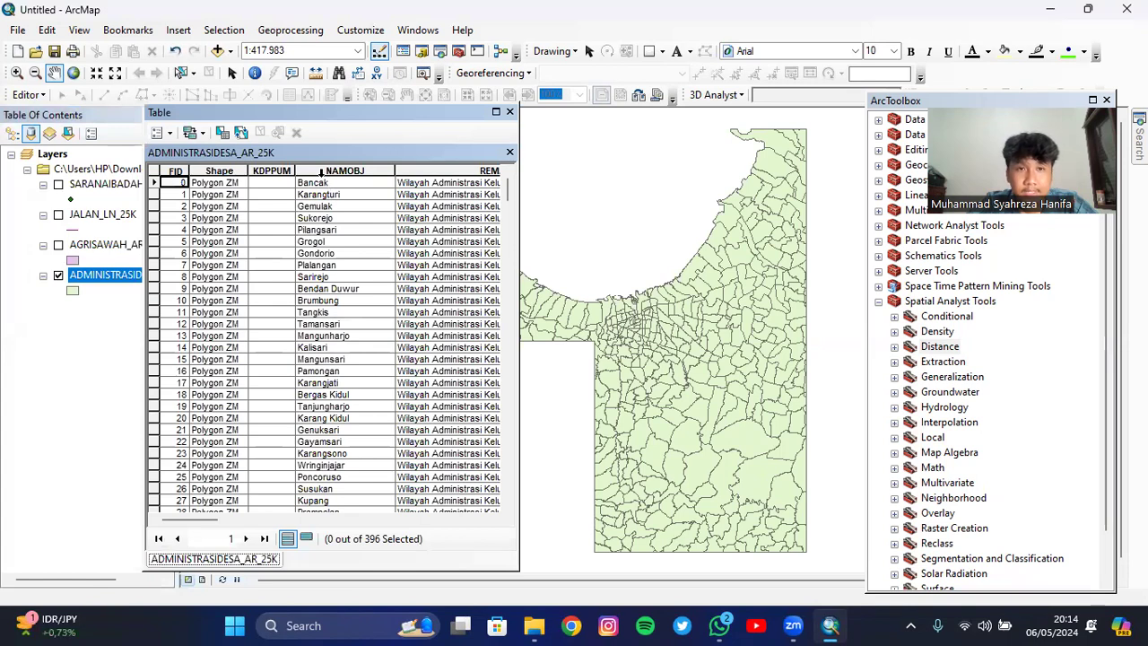
click(915, 568)
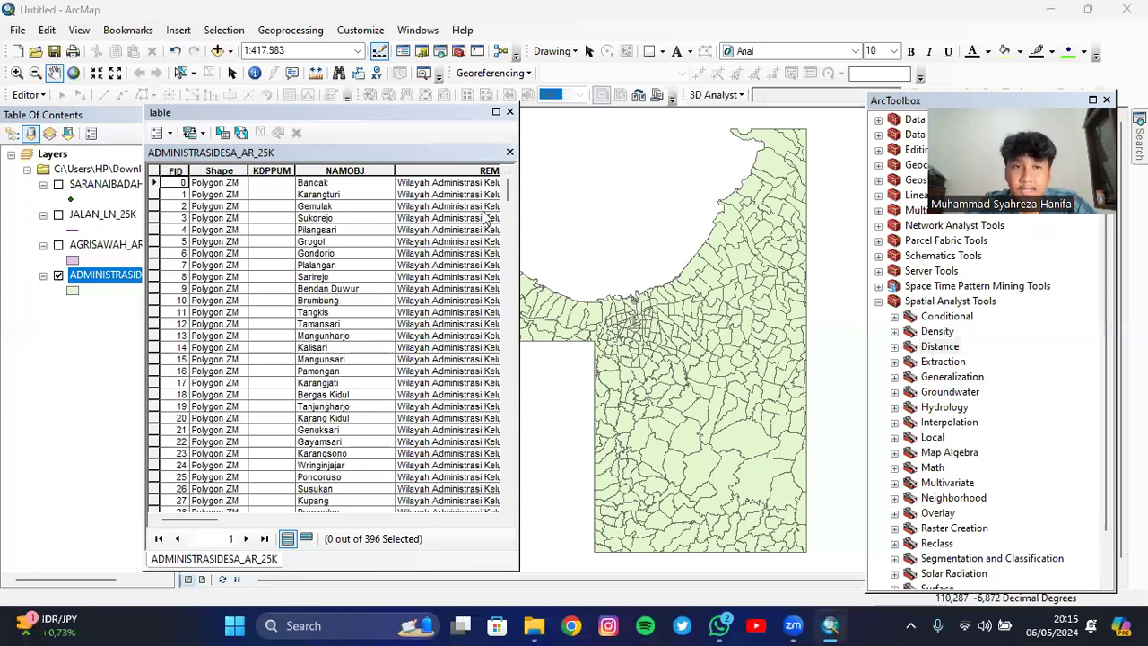
double_click(334, 170)
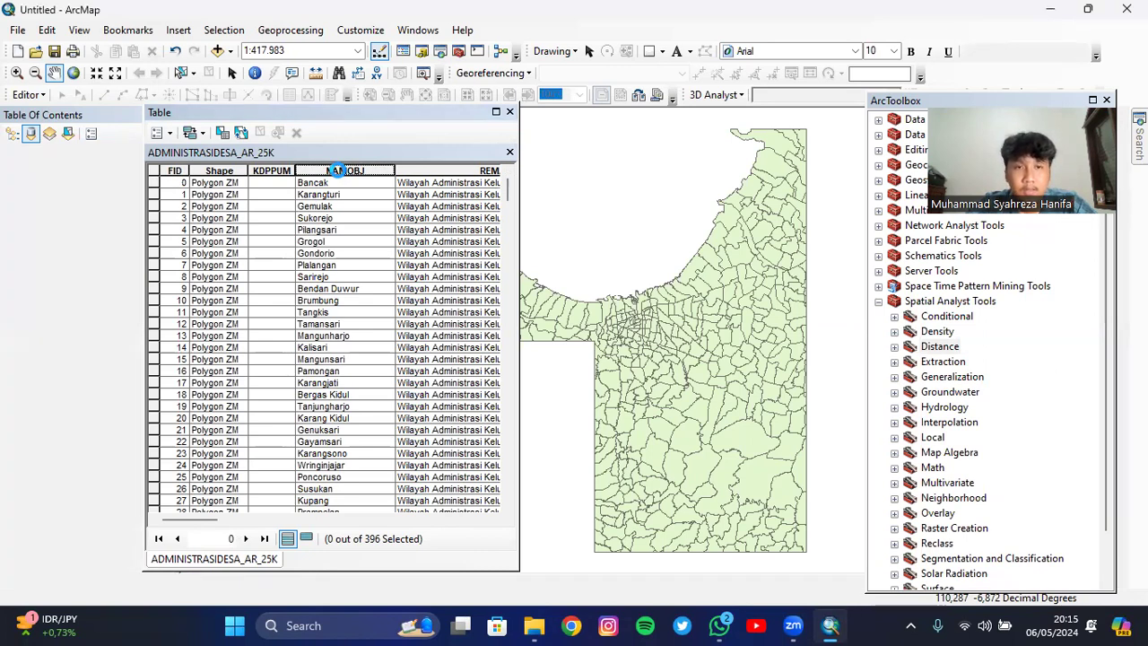
right_click(336, 170)
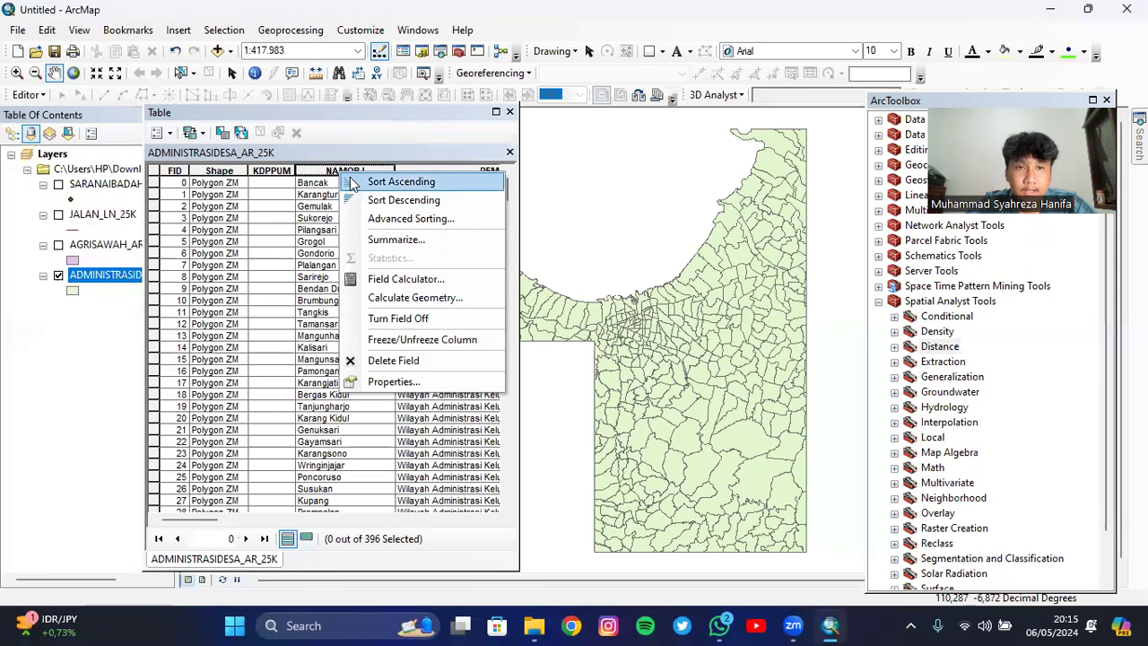
click(400, 181)
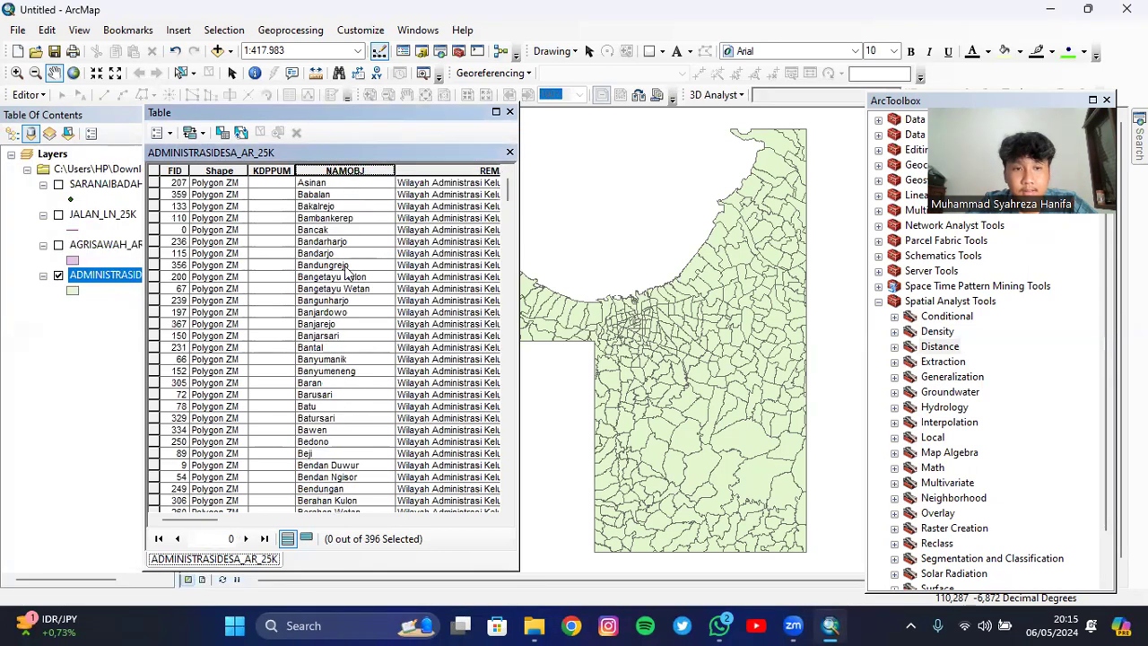
Find and select the Harjosari village record in the administration attribute table, and close the table
scroll(346, 271, down, 20)
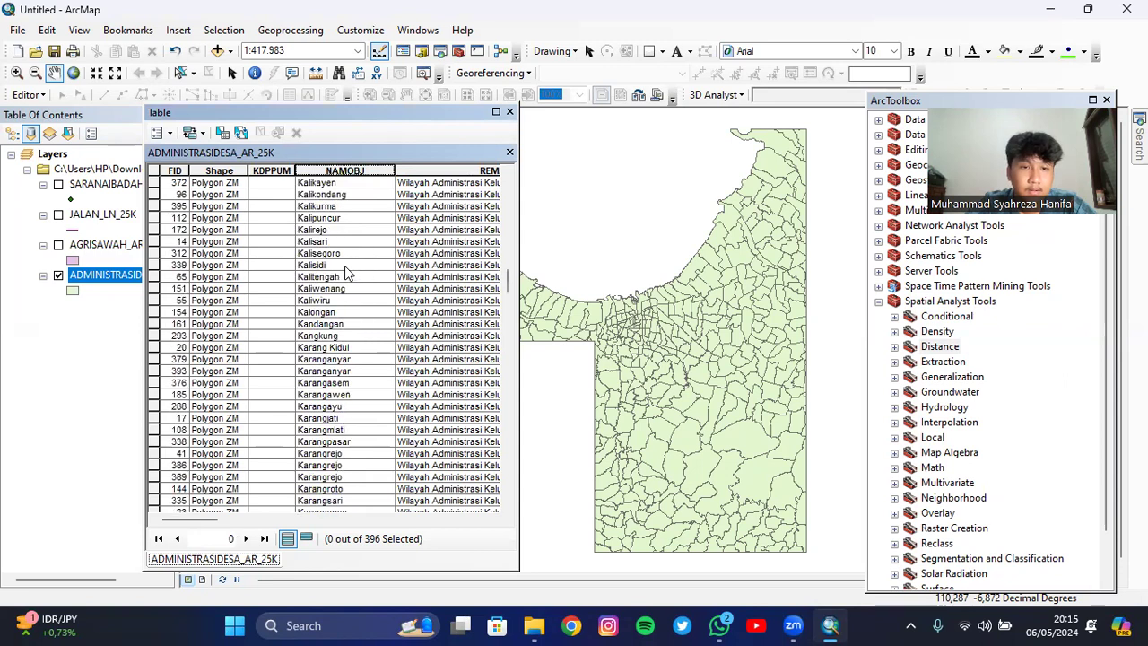
scroll(347, 274, down, 4)
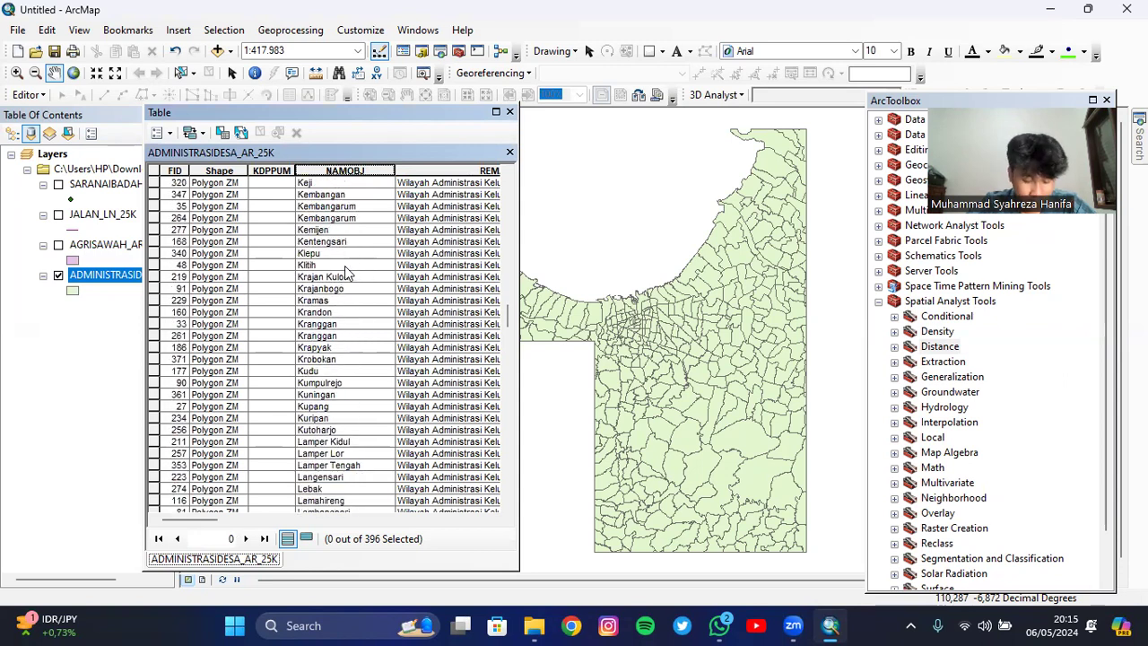
scroll(348, 273, up, 20)
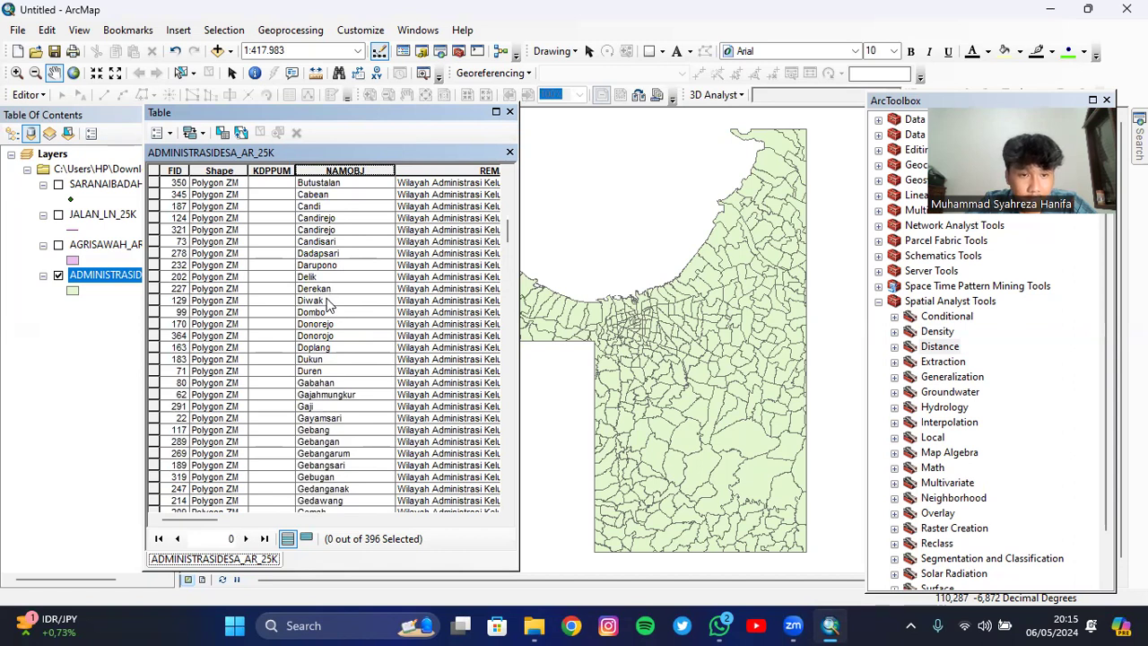
scroll(332, 431, up, 6)
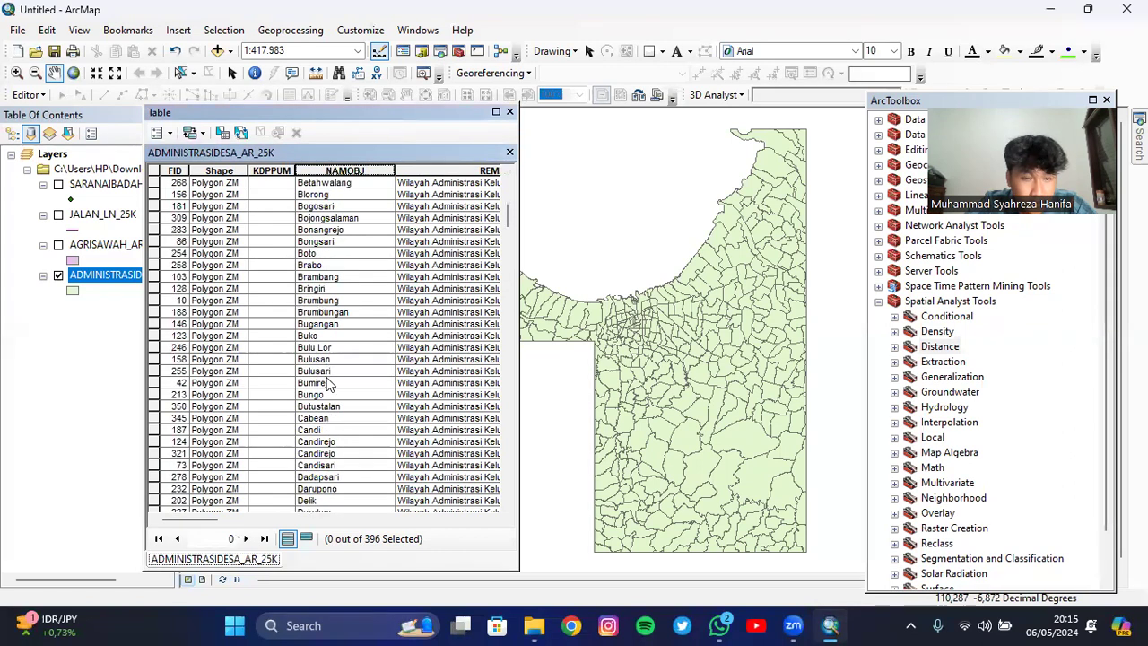
scroll(328, 434, down, 12)
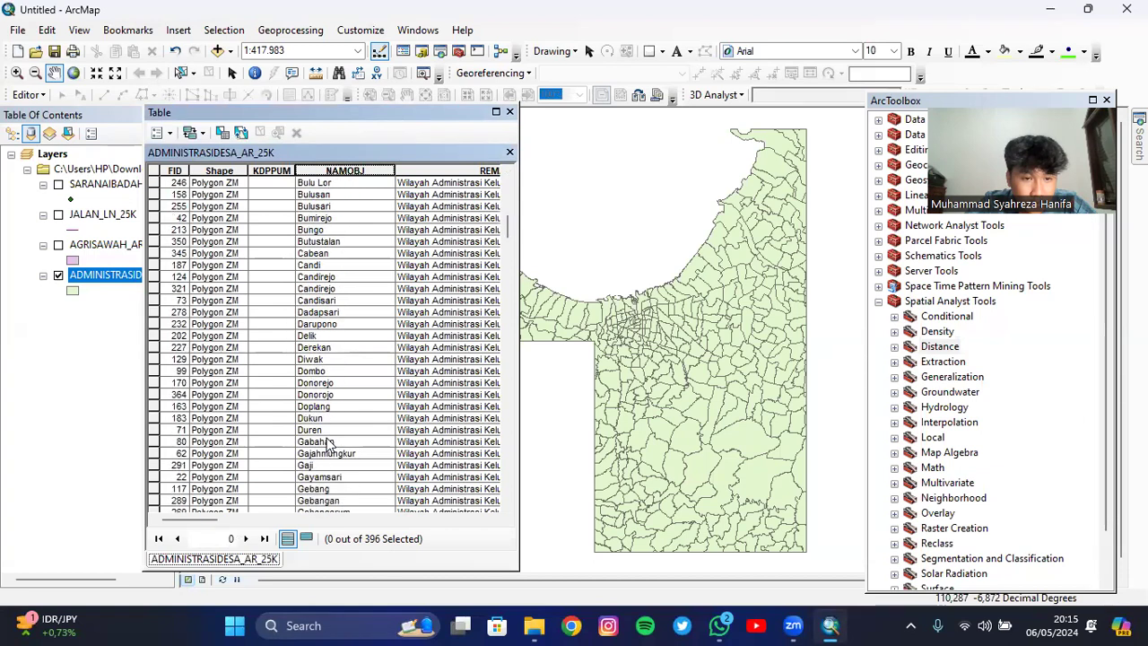
scroll(328, 445, down, 5)
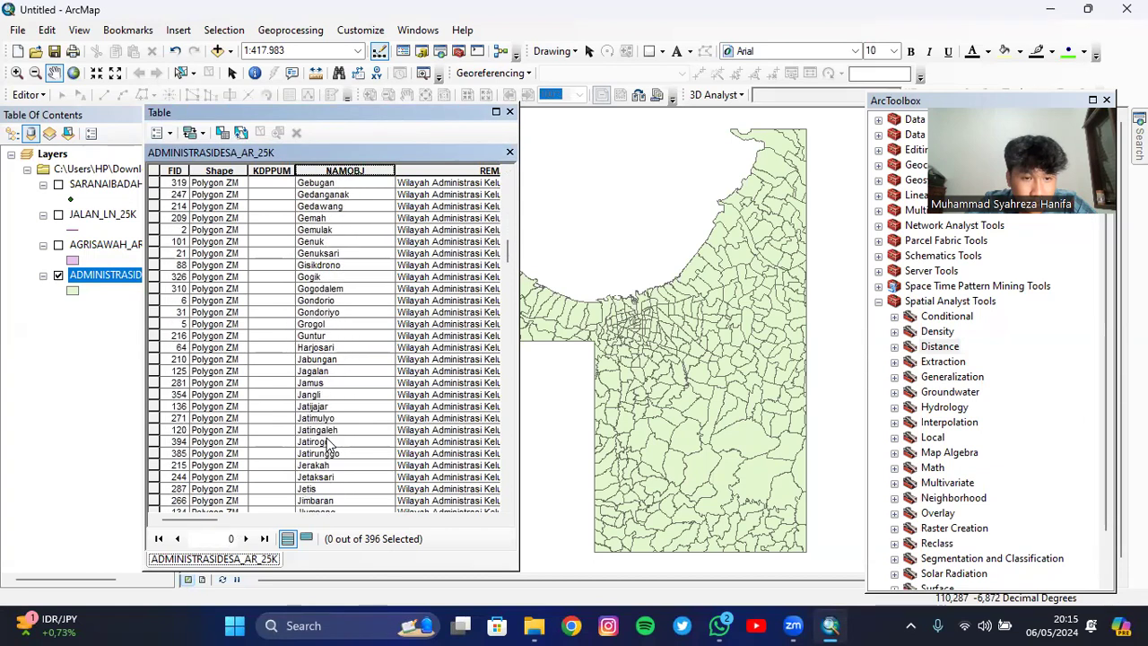
click(329, 349)
click(330, 356)
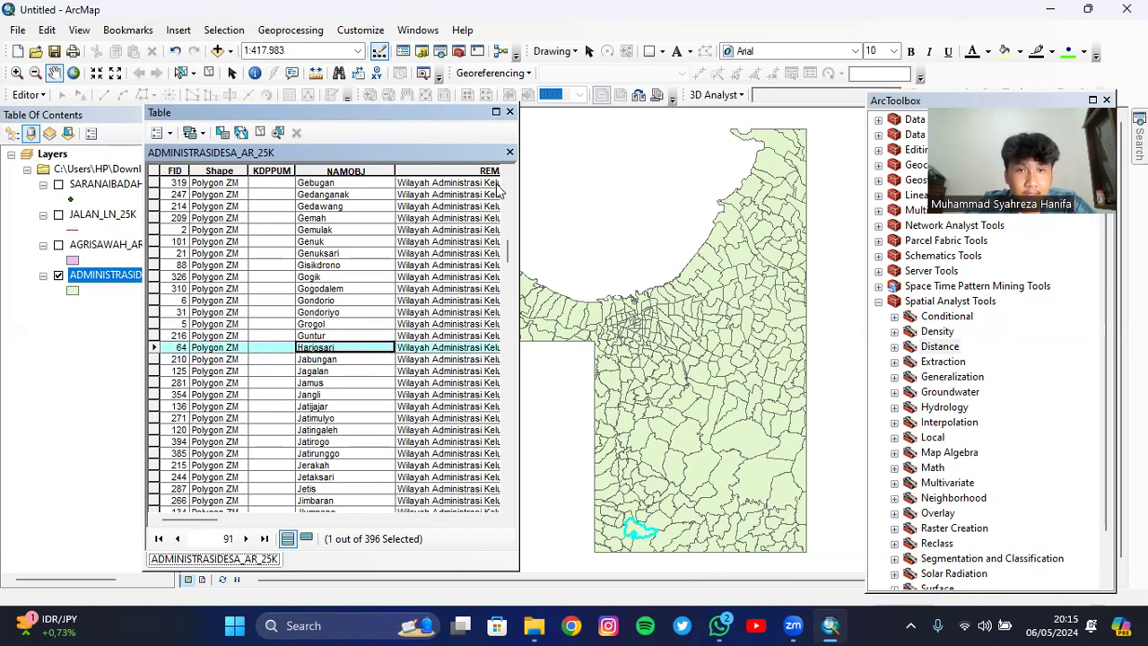
drag(684, 528, 648, 465)
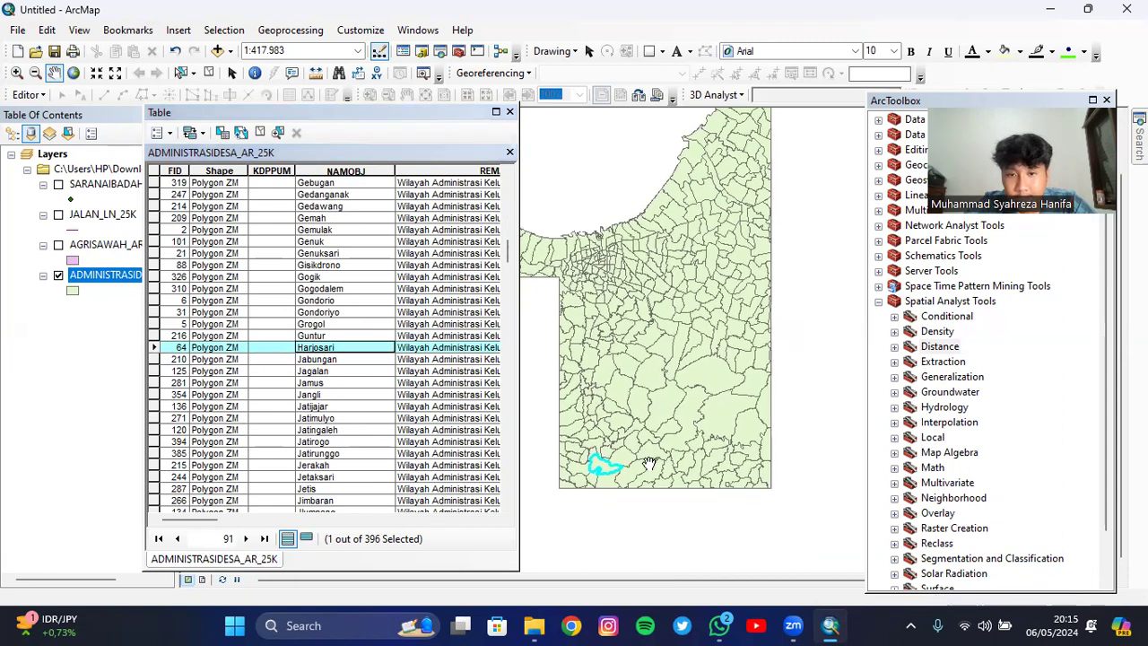
click(510, 111)
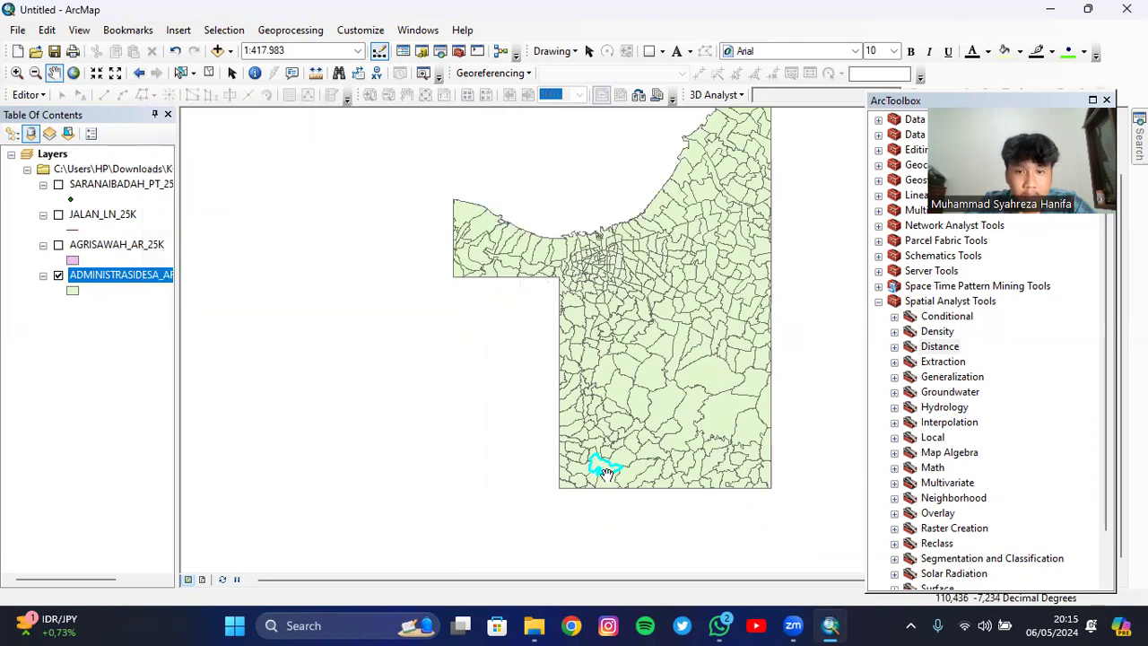
Identify the selected village polygon on the map to check its attributes, and close the results
right_click(603, 473)
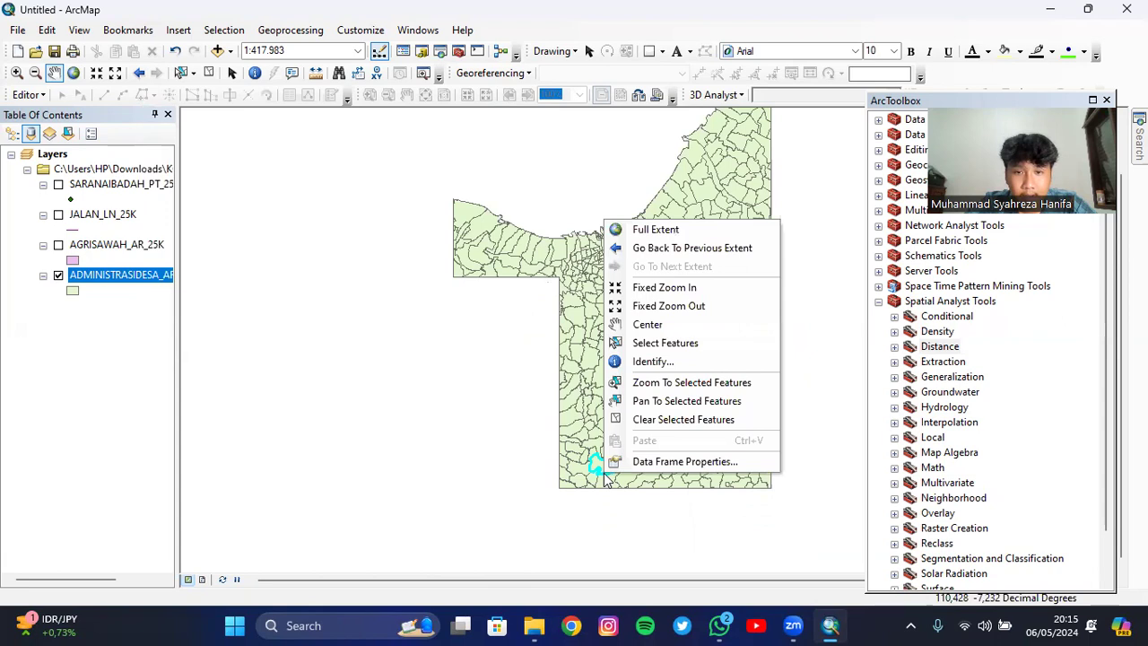
click(652, 361)
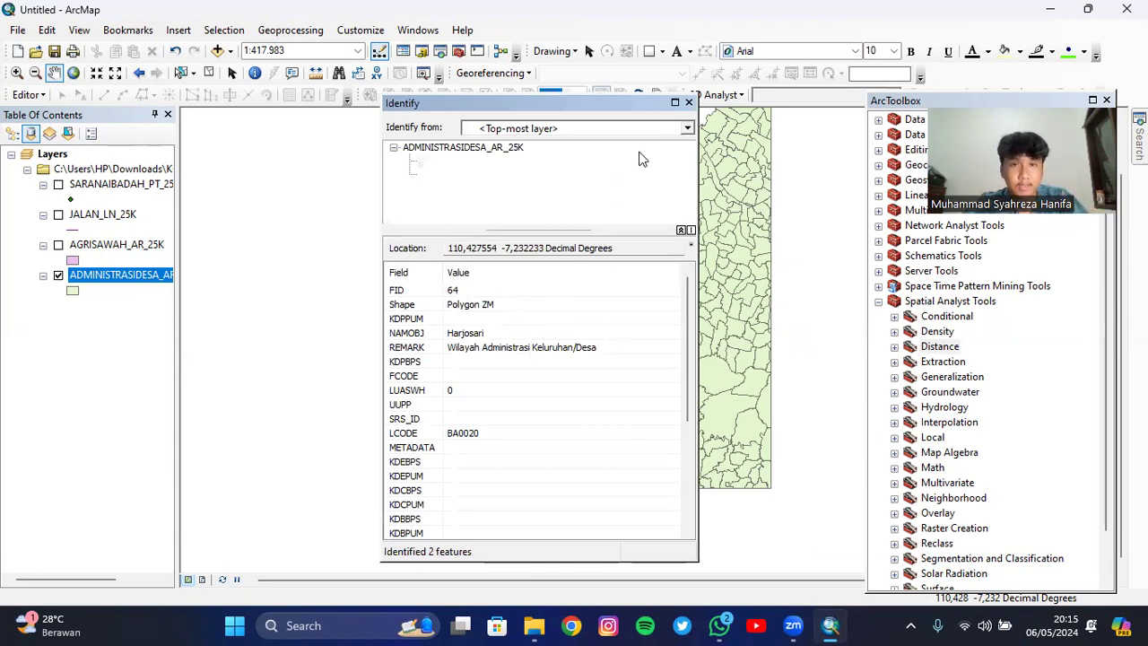
click(688, 104)
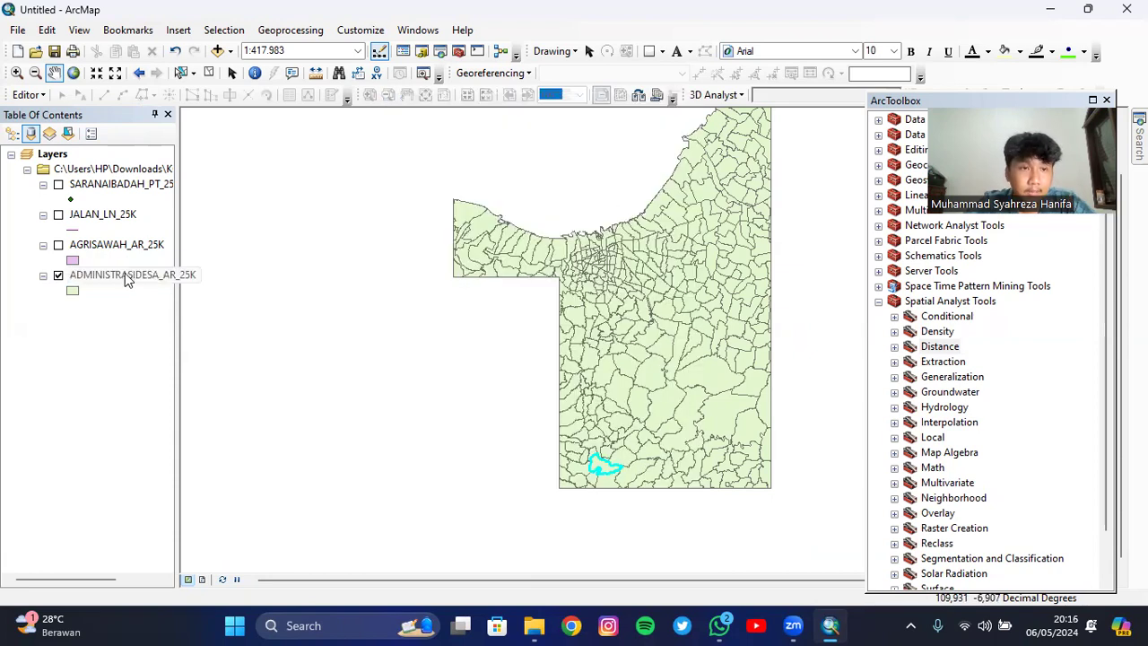
Start exporting the selected feature of ADMINISTRASIDESA_AR_25K, choosing the MODUL 7 SIG OLAH DATA folder in Downloads as the output location
right_click(127, 282)
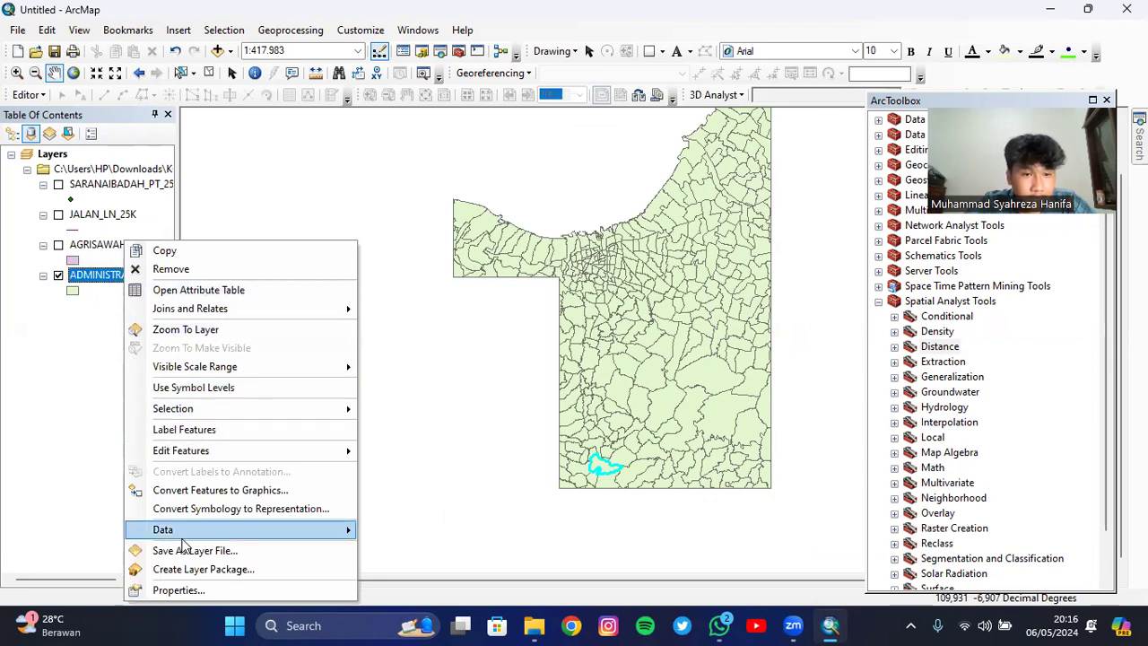
mouse_move(273, 533)
click(387, 510)
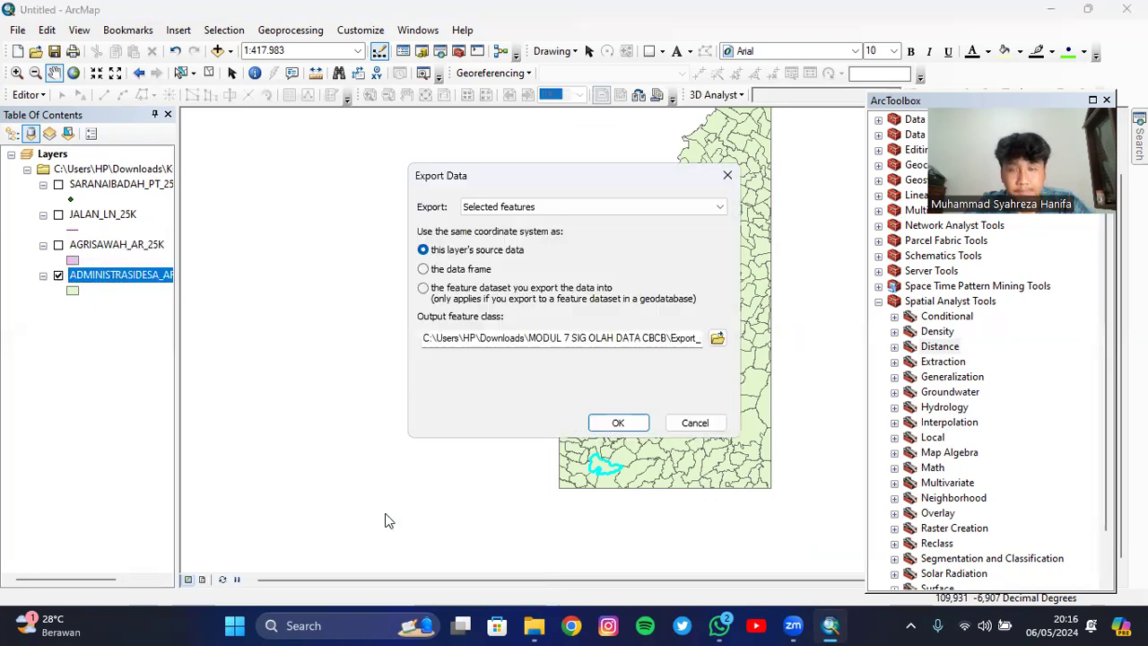
click(717, 338)
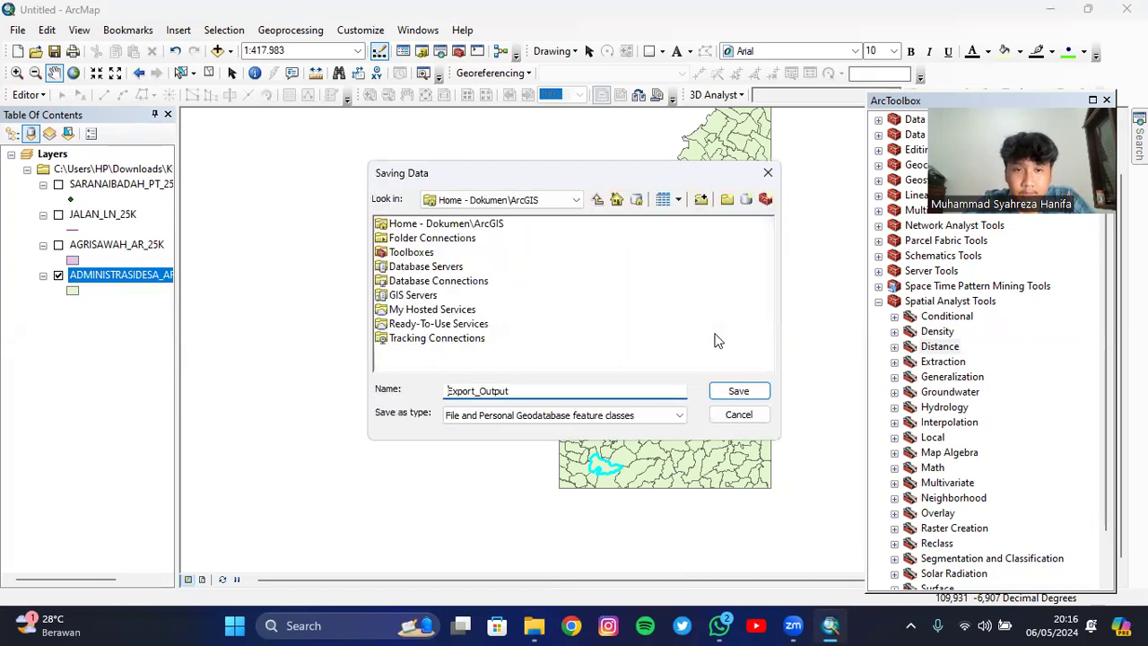
click(575, 199)
scroll(555, 250, down, 2)
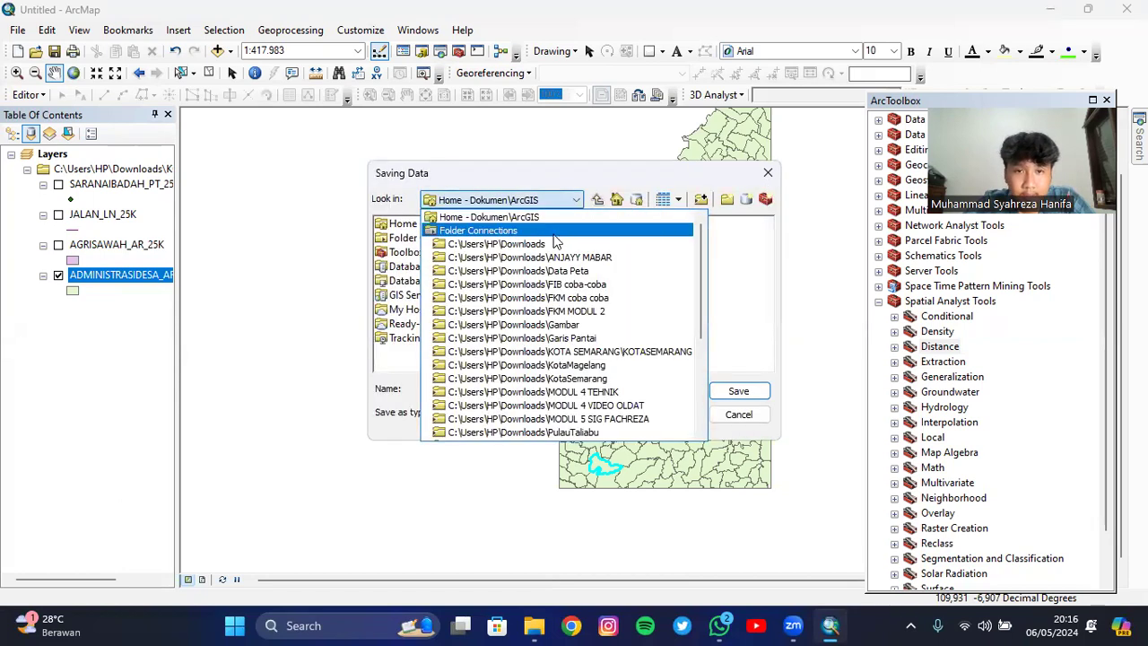
key(Return)
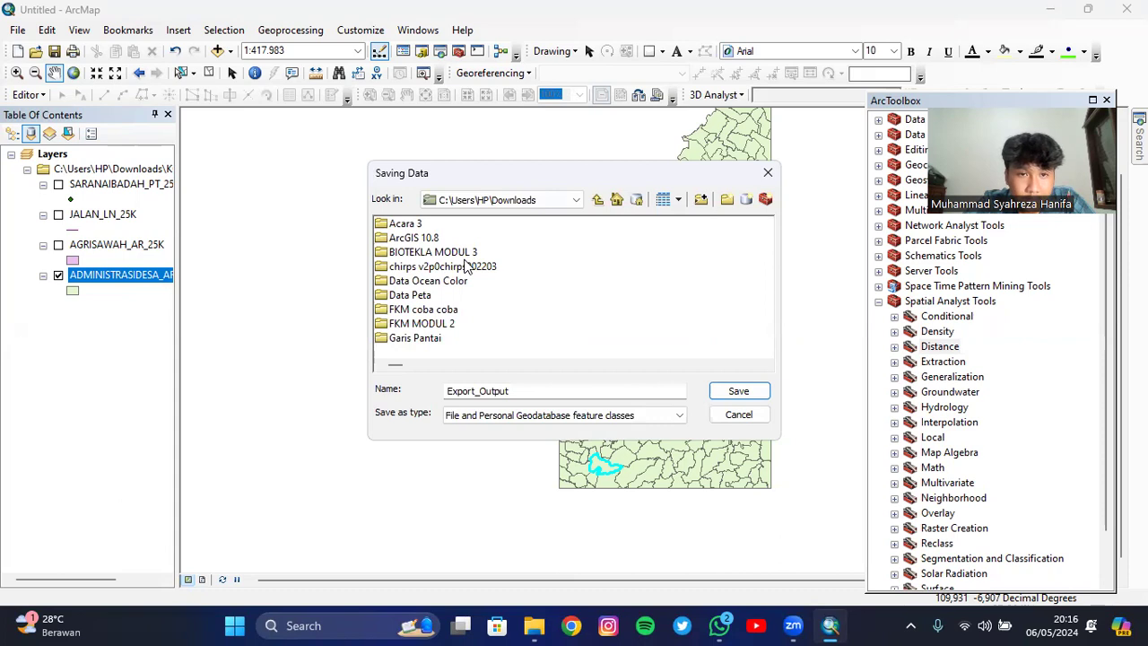
scroll(466, 267, down, 5)
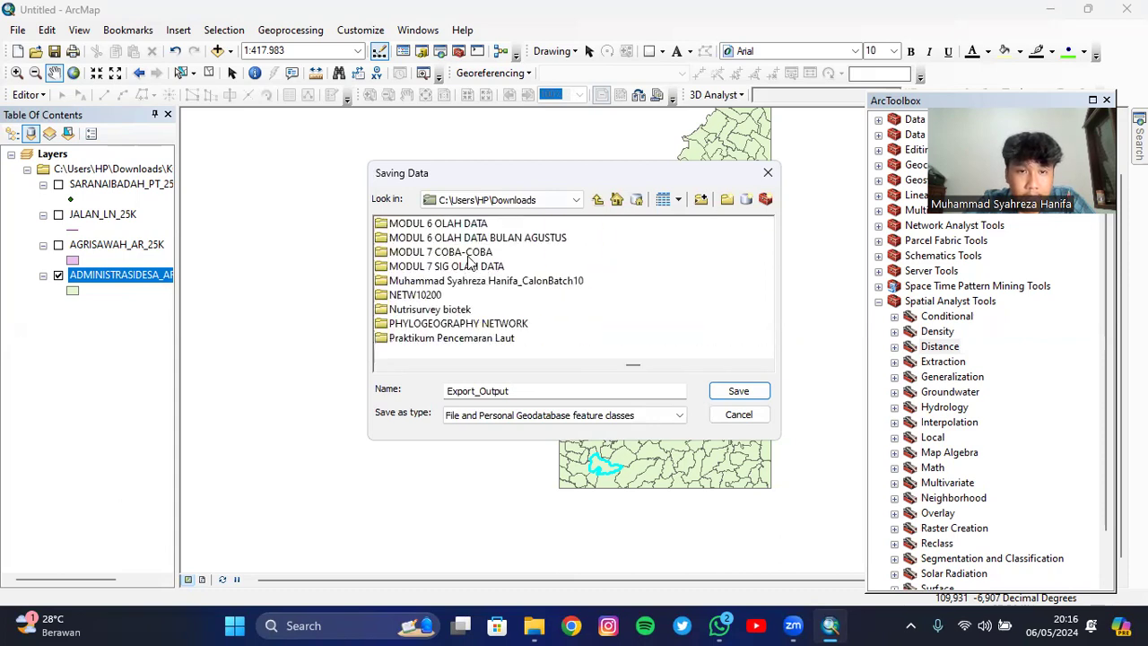
click(474, 268)
double_click(475, 269)
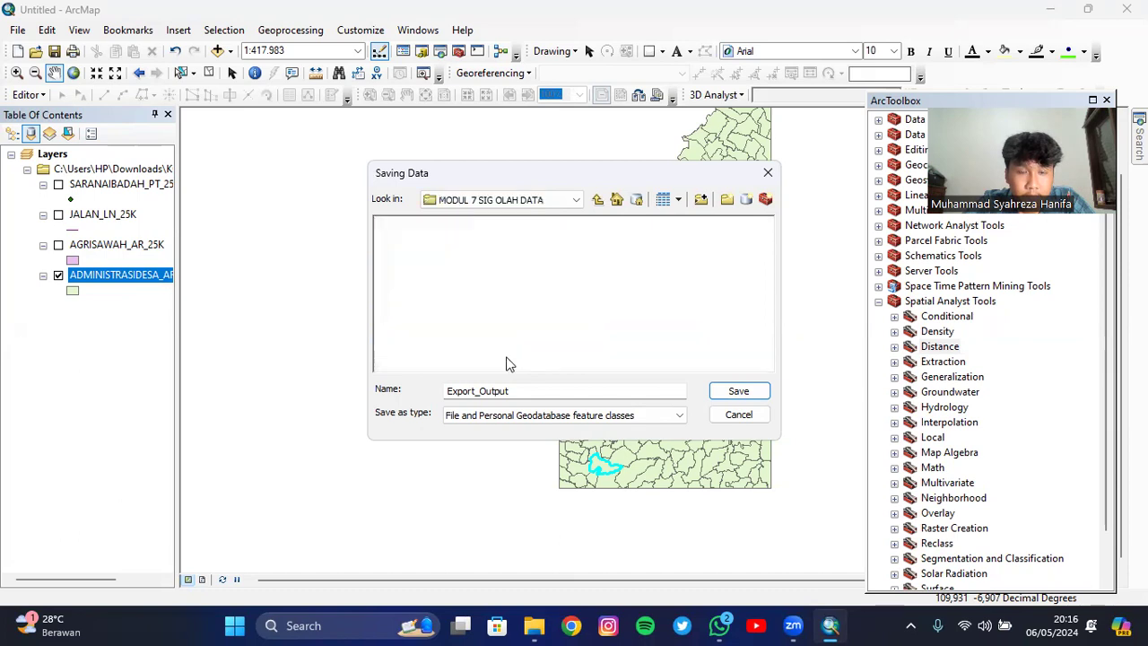
Export the selection as a shapefile named with the author's first name plus _HARJOSARI, and add it to the map as a layer
click(499, 392)
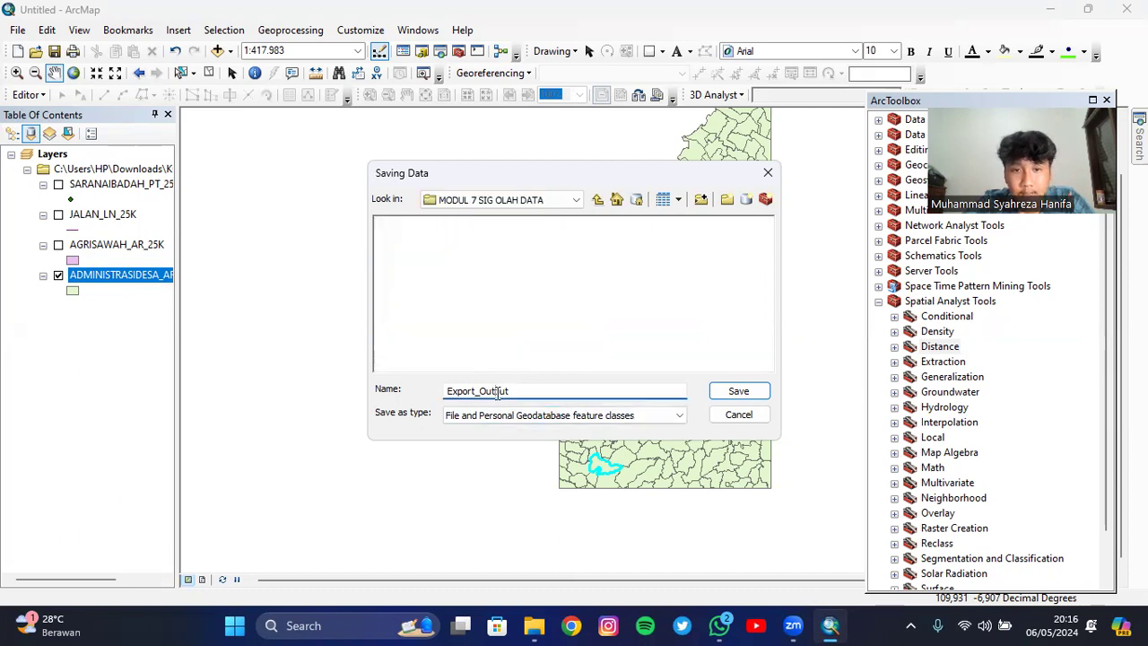
double_click(499, 392)
text(s)
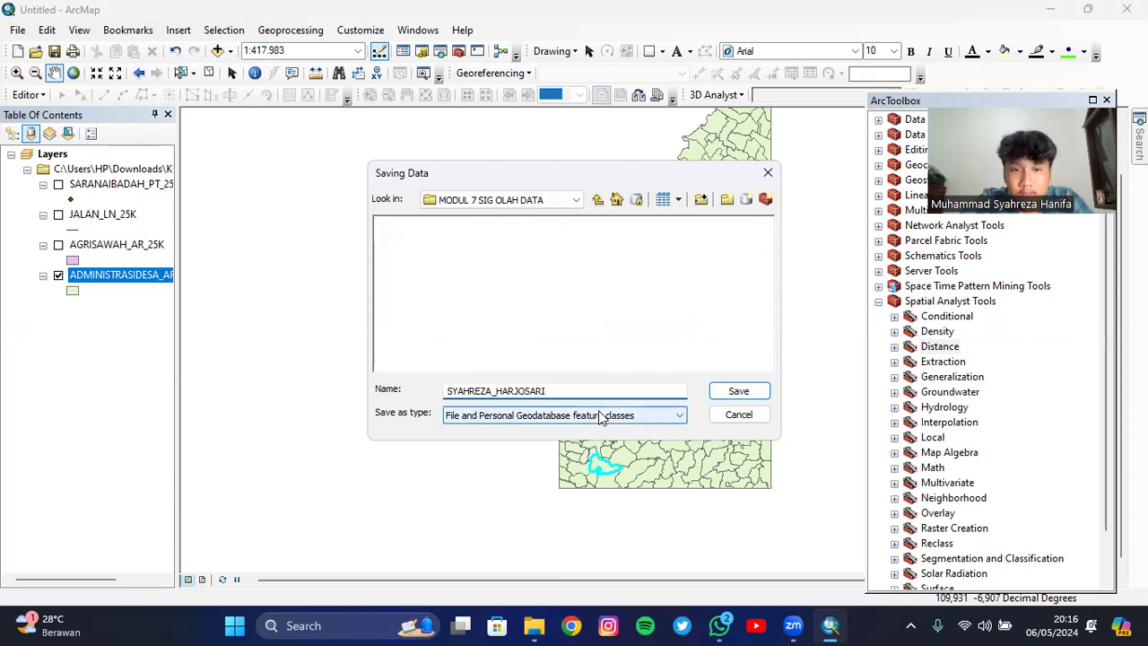
click(606, 415)
click(574, 442)
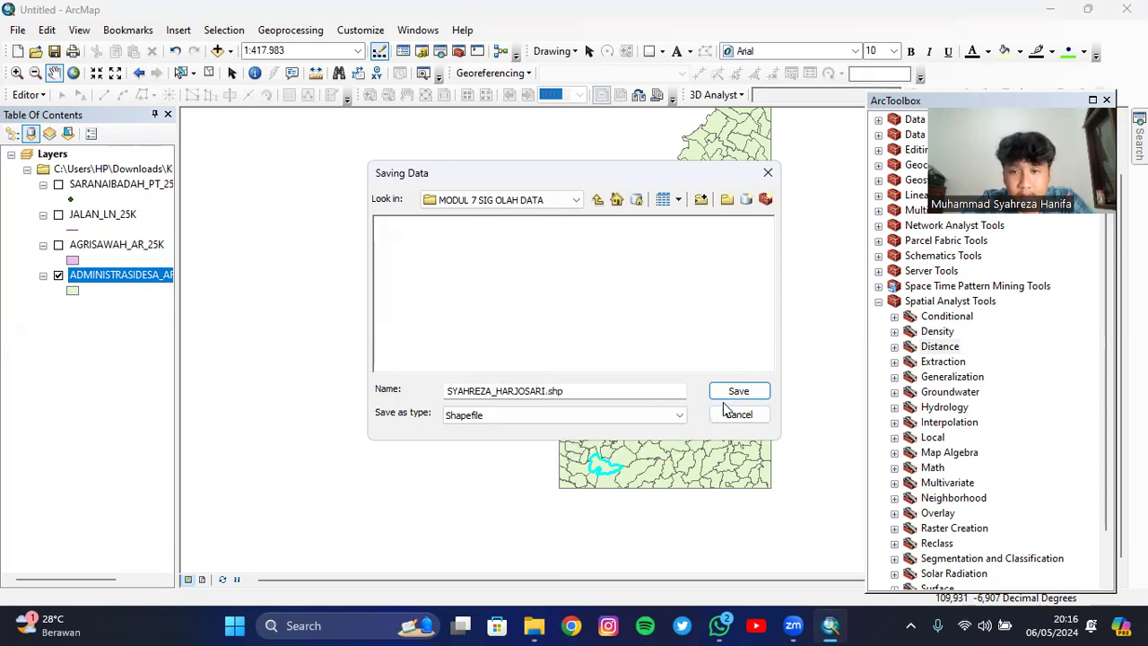
click(738, 392)
click(640, 427)
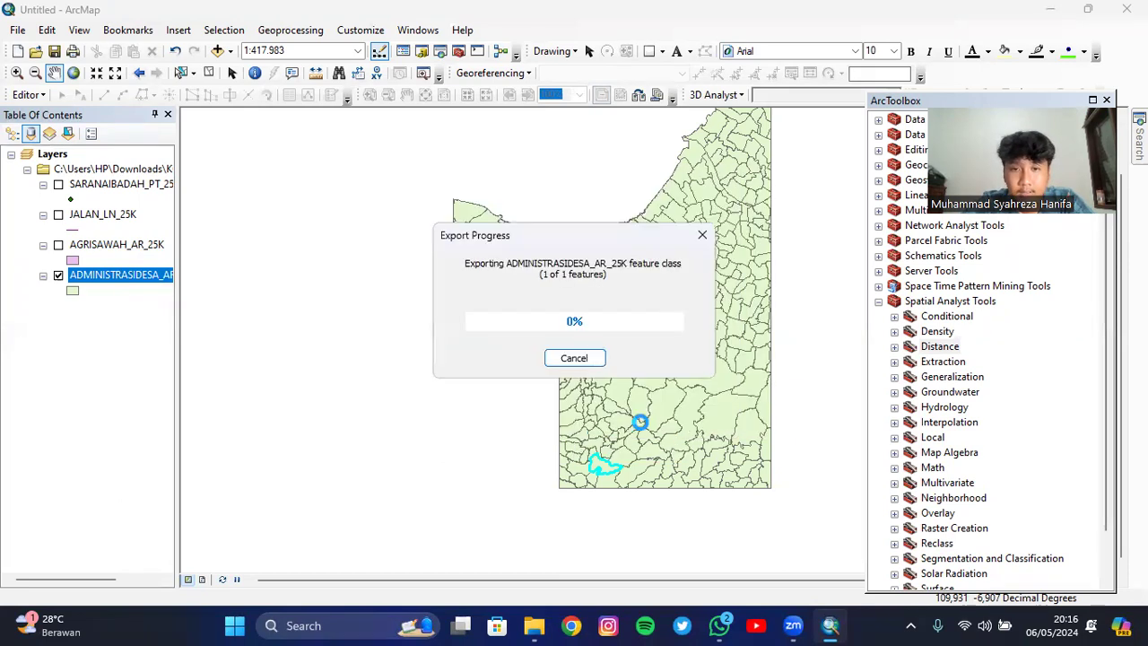
click(637, 370)
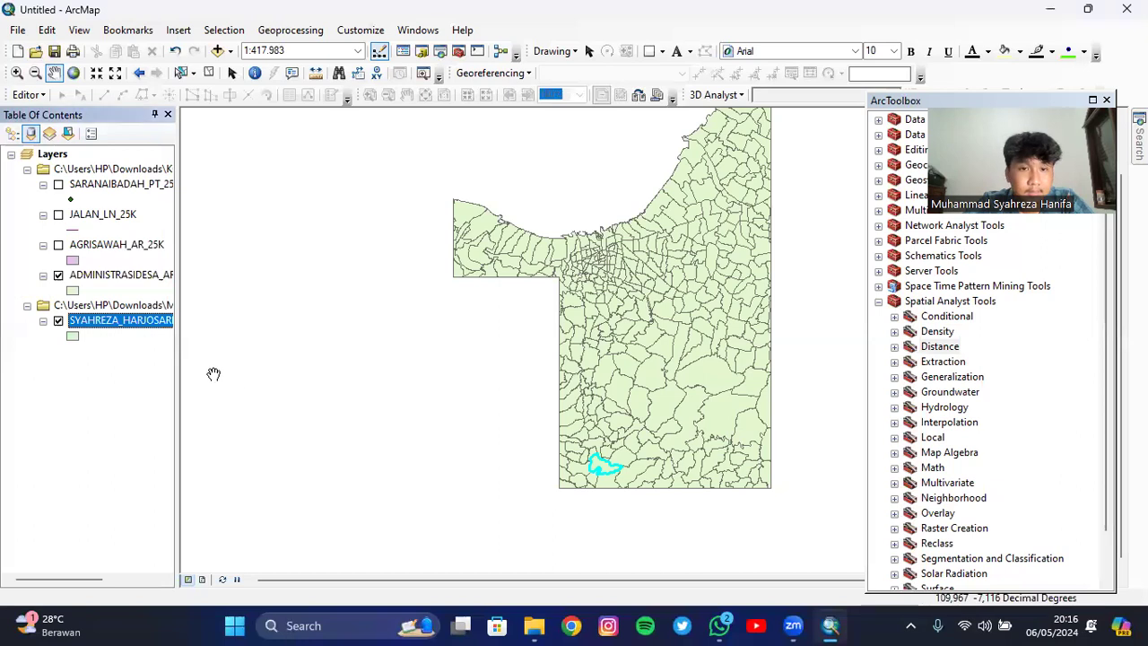
Hide the ADMINISTRASIDESA_AR_25K layer and zoom the map to the exported Harjosari layer
click(58, 275)
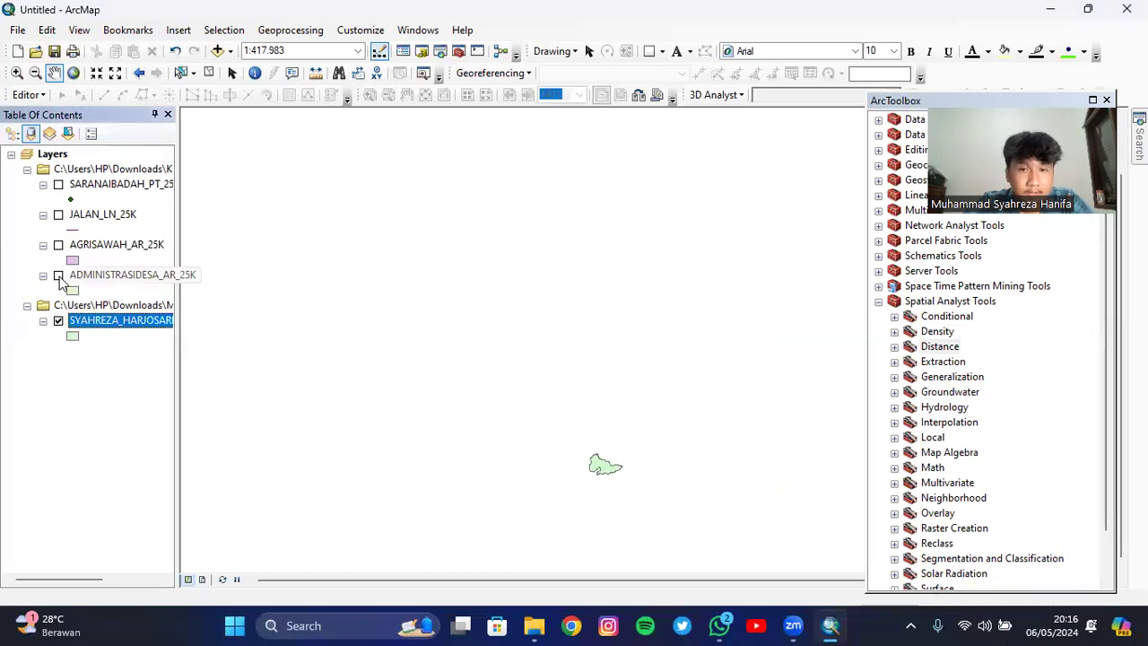
right_click(104, 326)
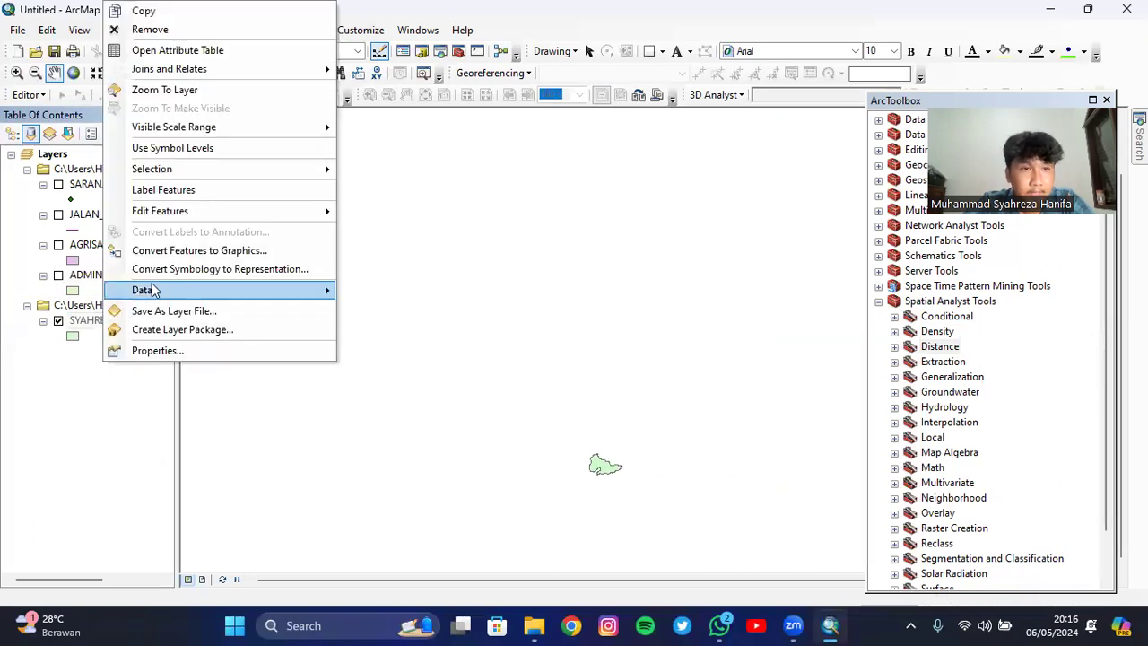
click(203, 91)
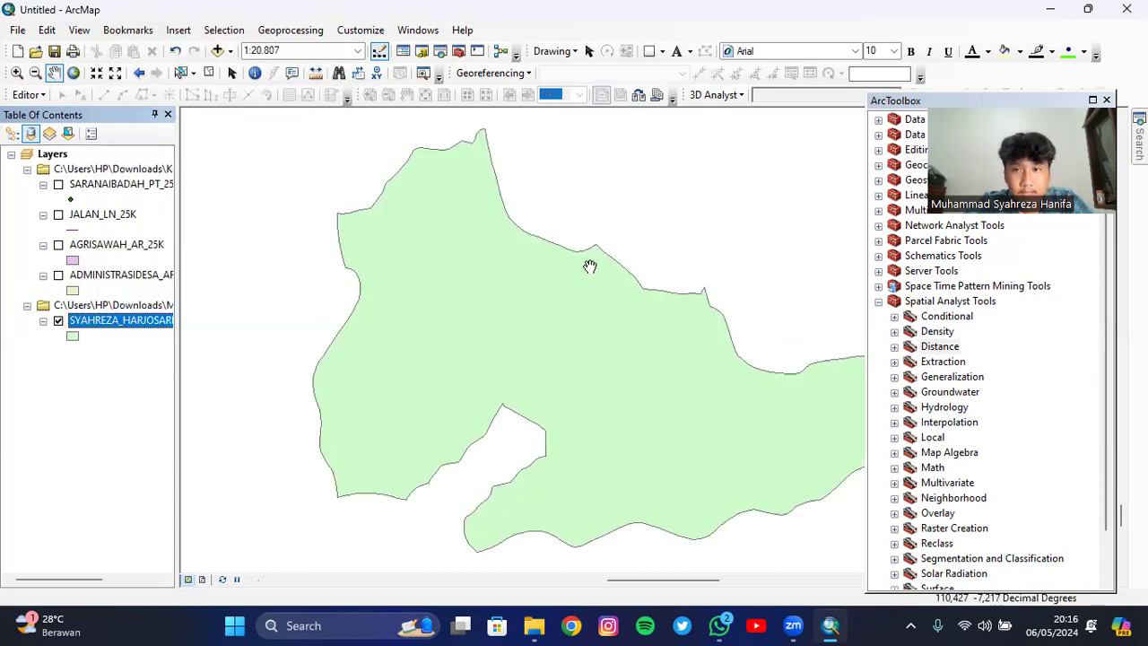
drag(720, 230, 676, 218)
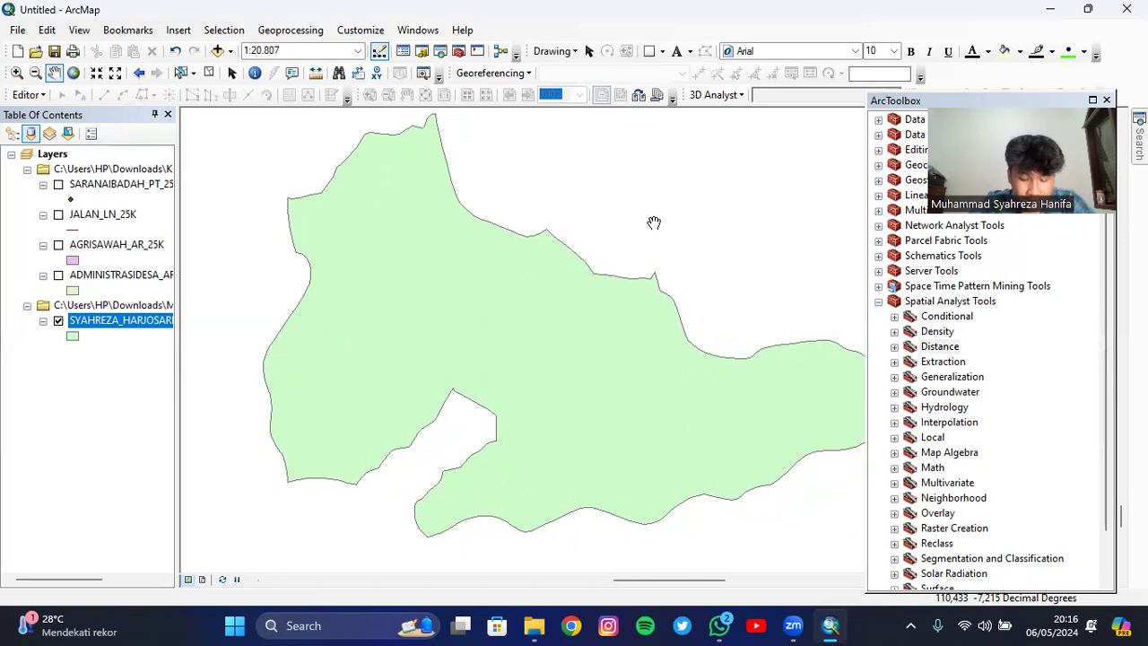
Show the JALAN_LN_25K layer and set up a Clip with JALAN_LN_25K as input and the exported Harjosari layer as clip features
click(58, 215)
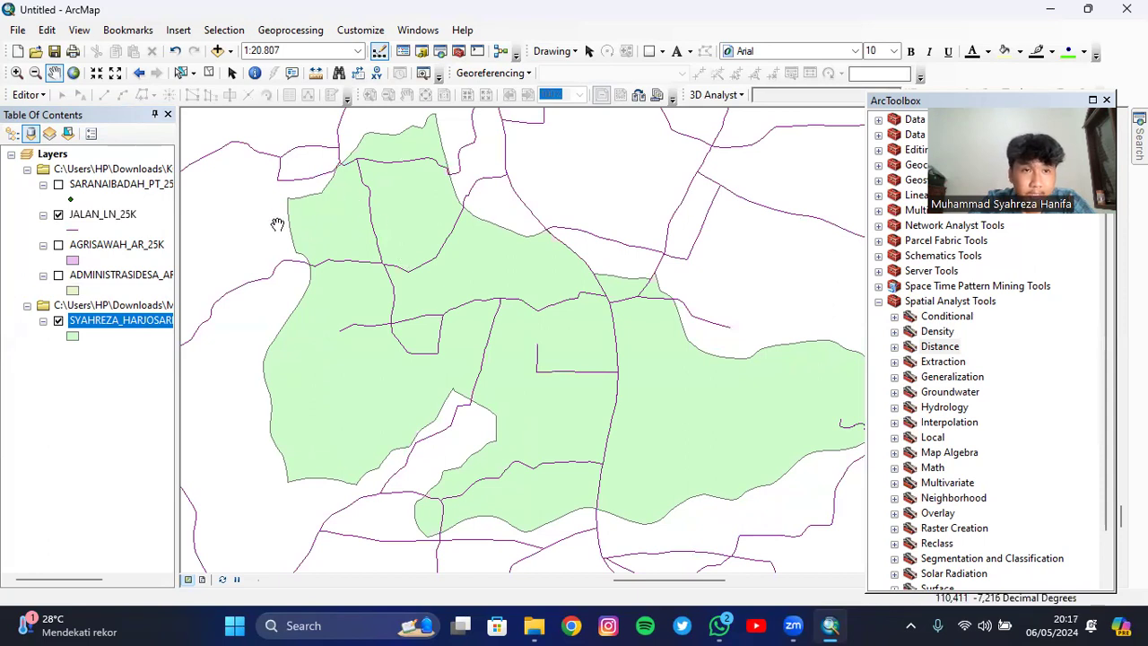
click(291, 33)
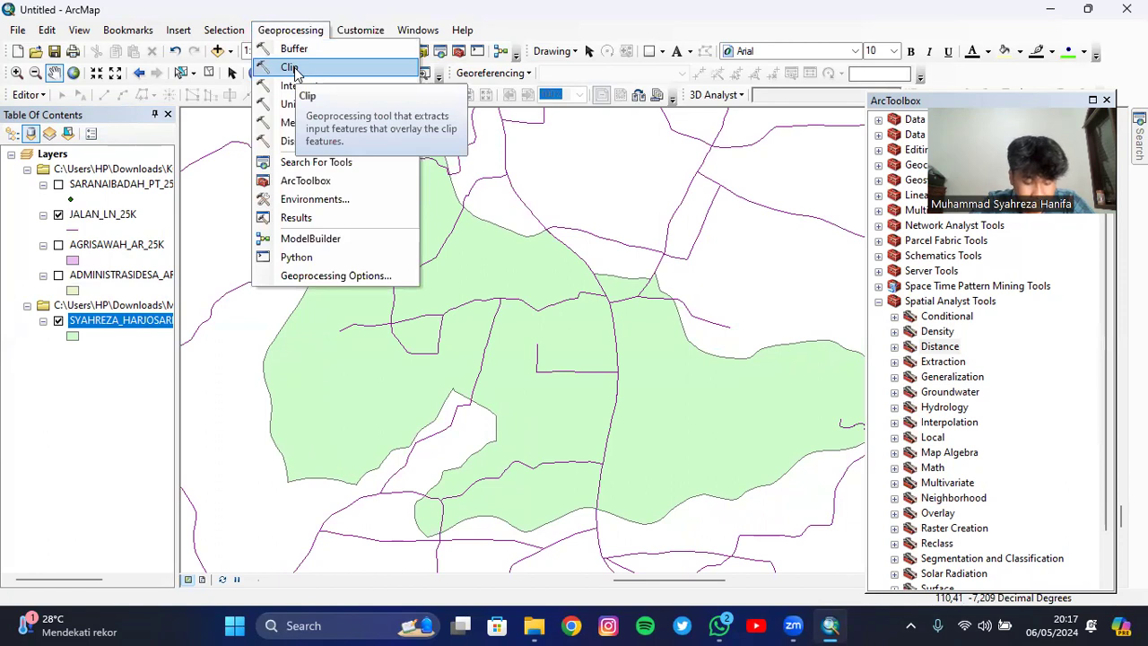
click(295, 70)
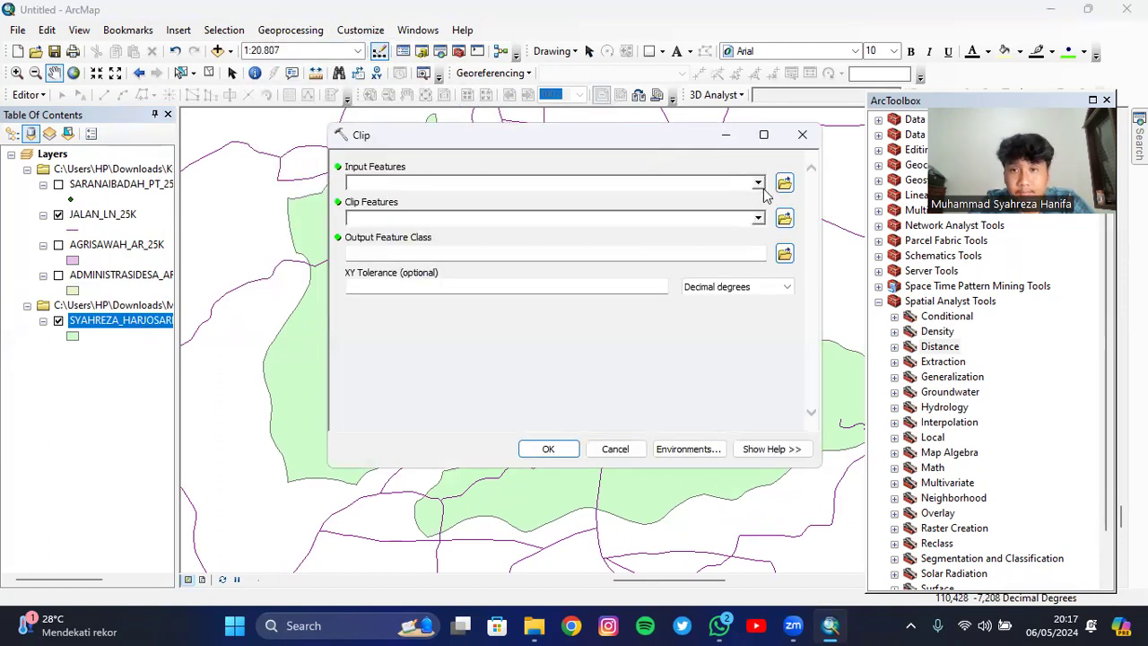
click(758, 184)
click(442, 215)
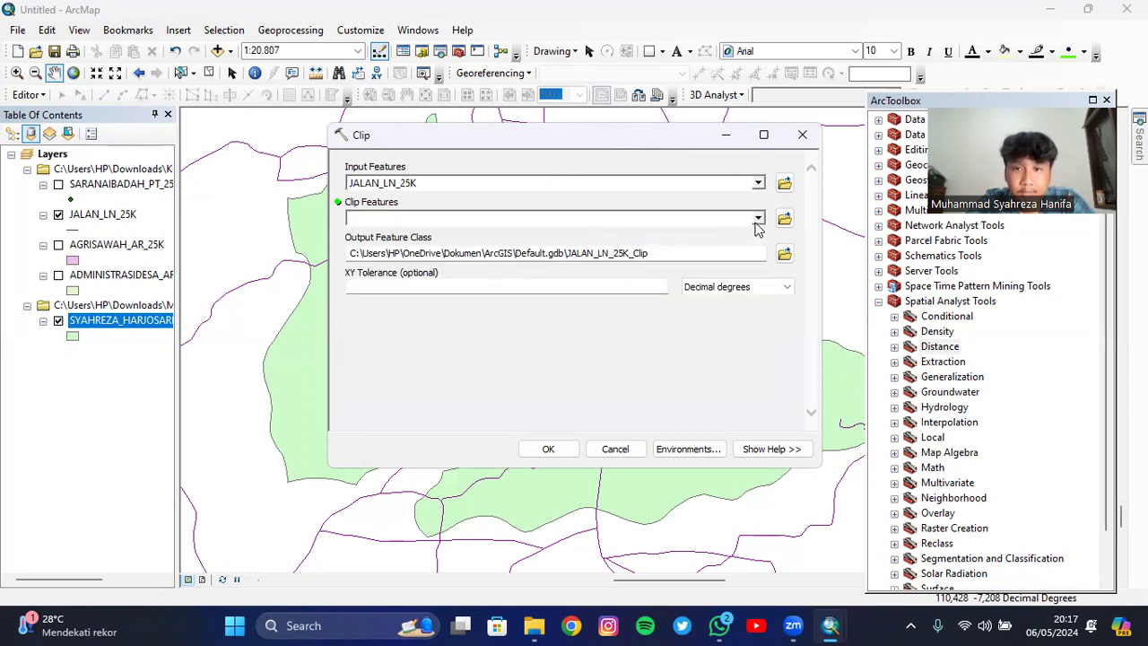
click(758, 220)
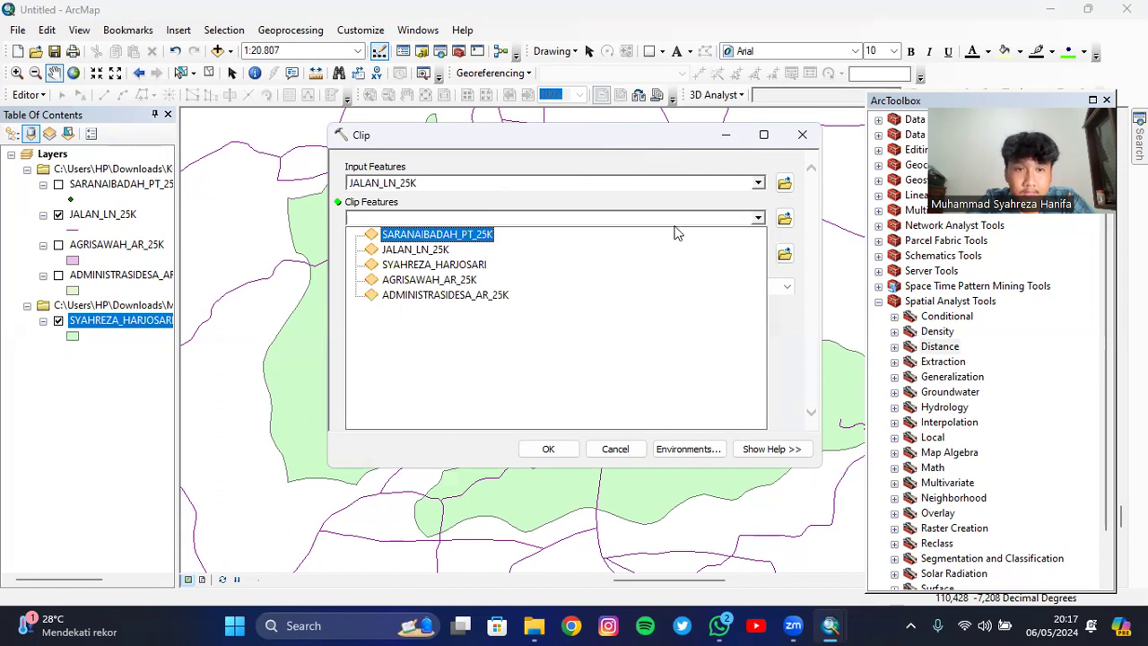
click(449, 265)
Set the road clip's output to CLIP_JALAN in the MODUL 7 SIG OLAH DATA folder in Downloads and run the Clip
click(786, 256)
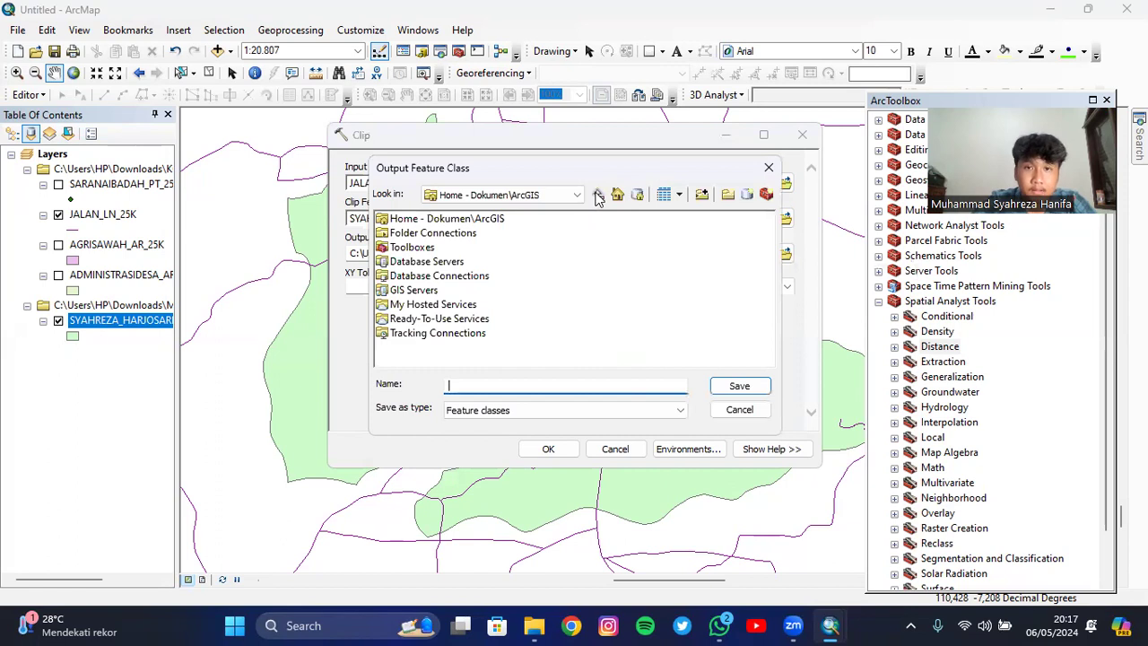
click(577, 195)
click(547, 238)
scroll(546, 256, down, 3)
scroll(546, 255, up, 1)
scroll(546, 255, up, 2)
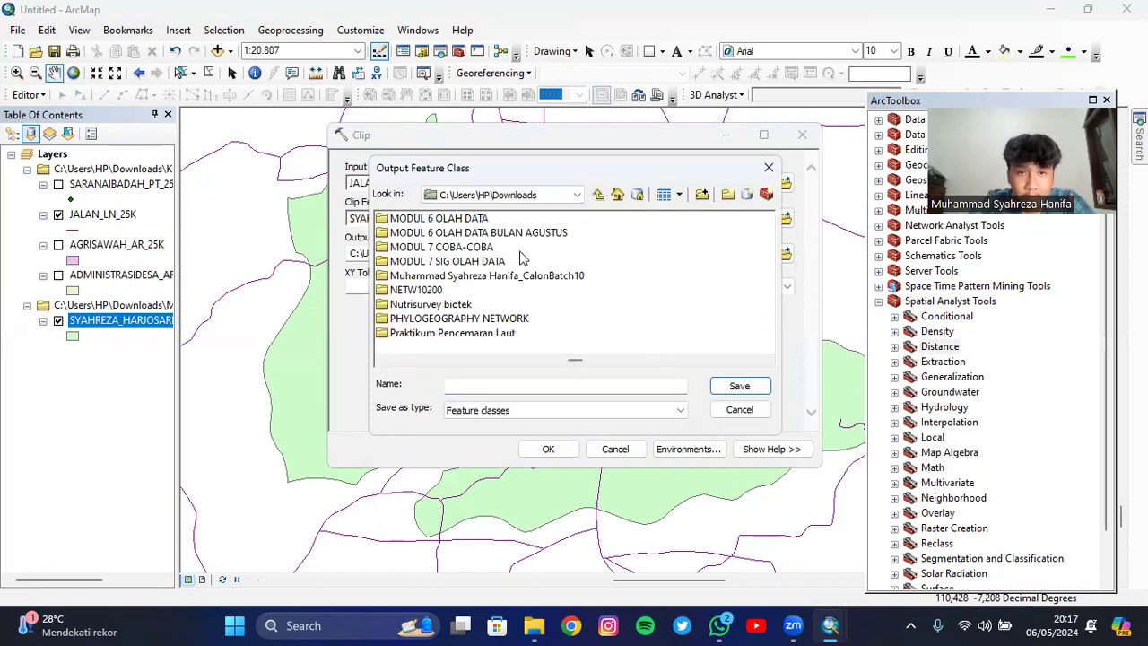
double_click(476, 260)
click(493, 385)
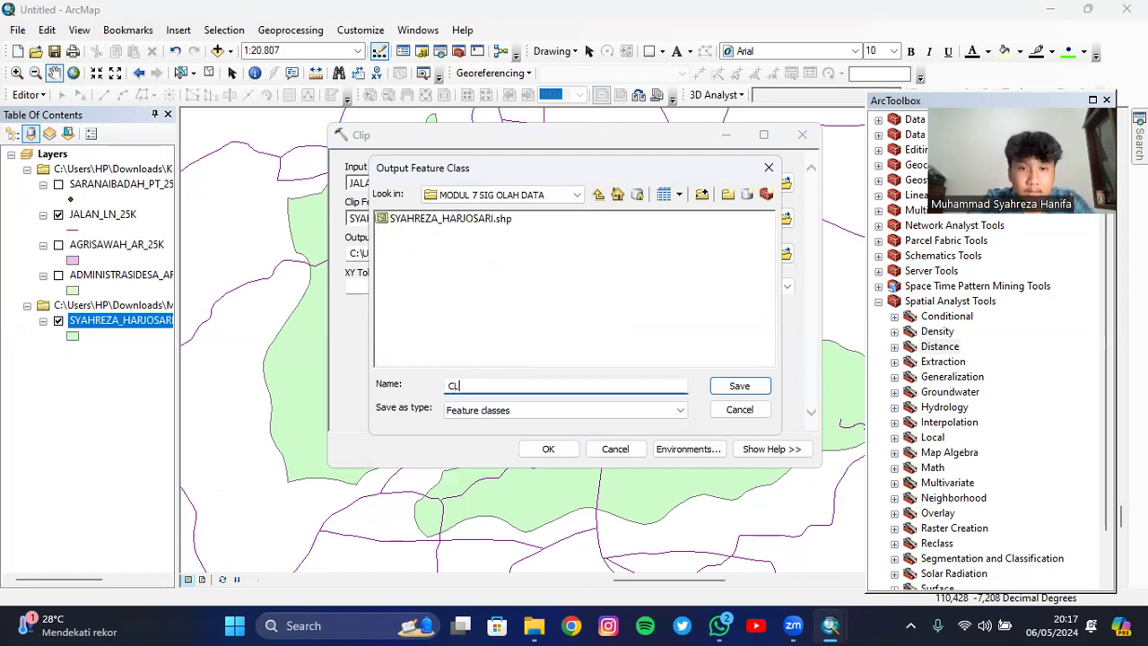
text(CLIP_JALAN)
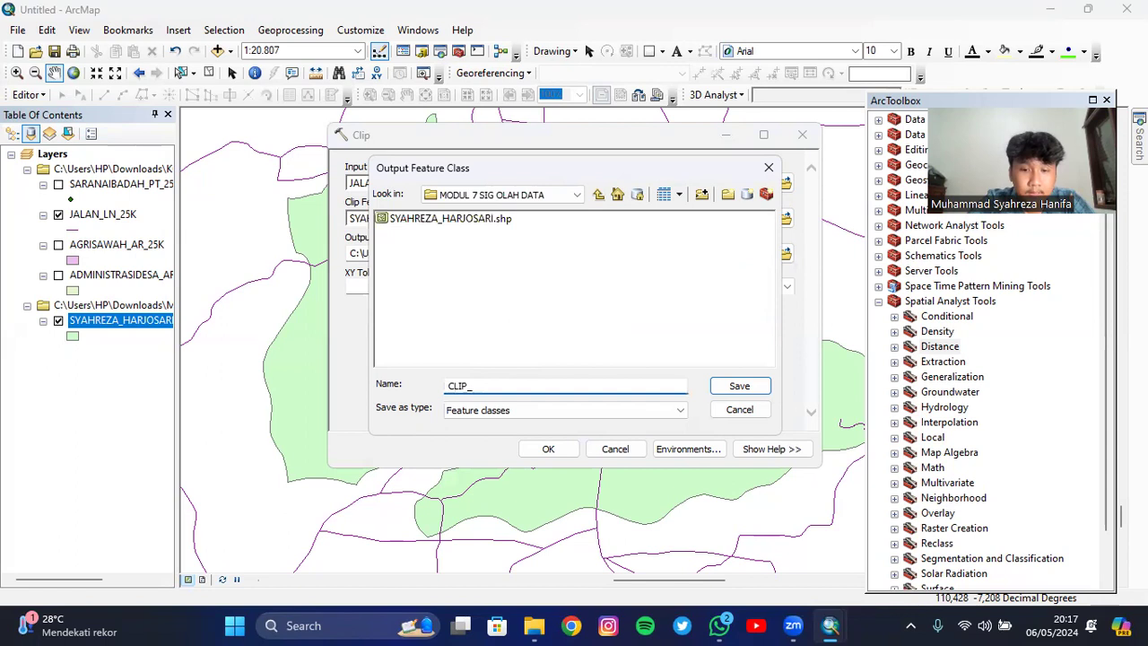
click(740, 387)
click(567, 448)
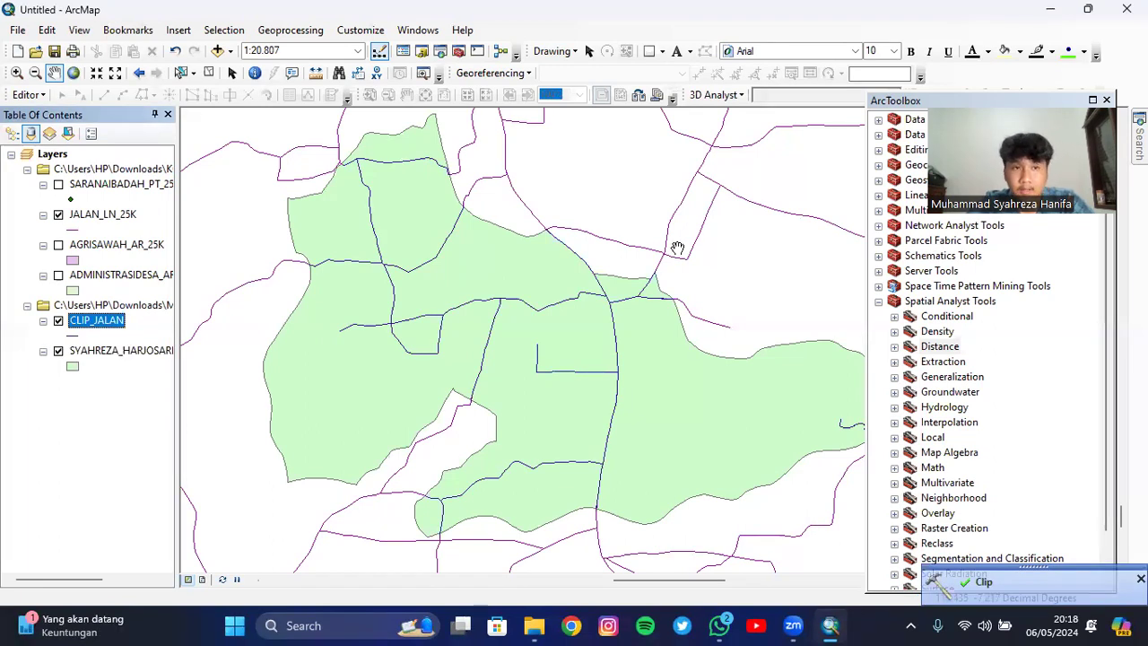
Hide the JALAN_LN_25K and CLIP_JALAN layers and show the AGRISAWAH_AR_25K layer
click(58, 215)
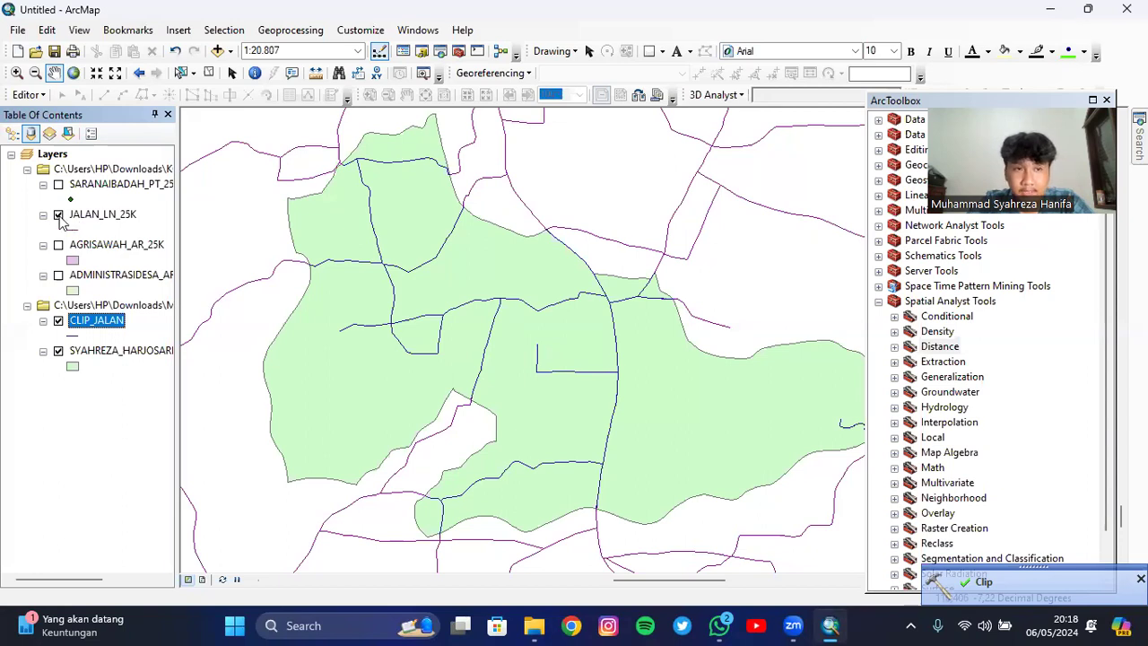
click(59, 320)
click(59, 250)
click(59, 248)
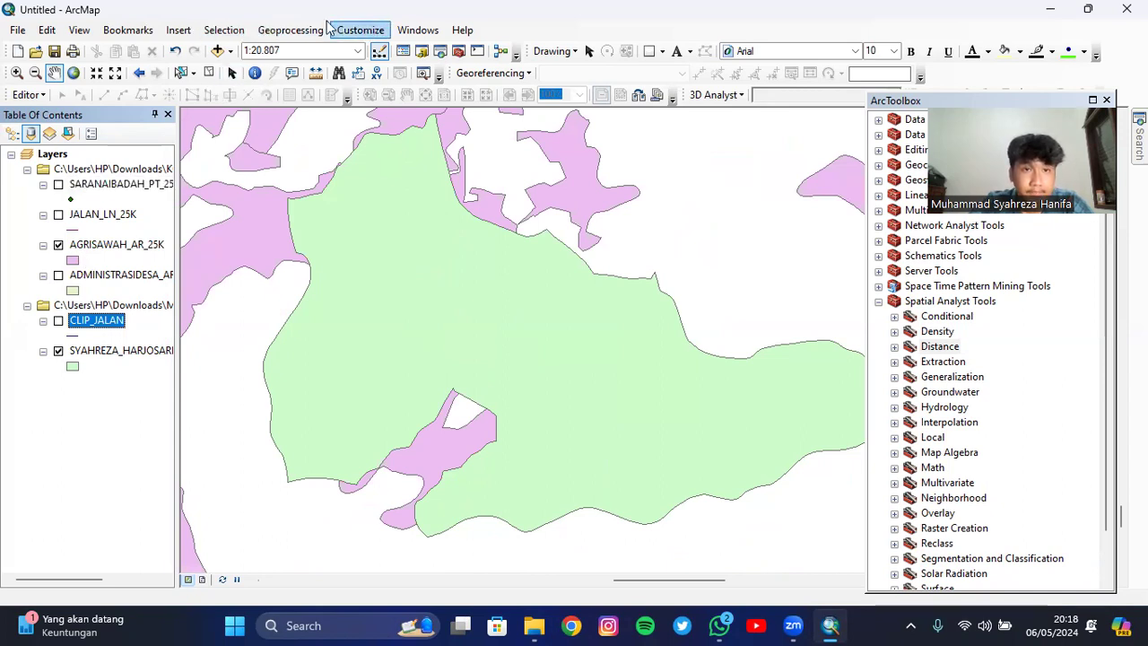
Set up a Clip with AGRISAWAH_AR_25K as input and the exported Harjosari layer as clip features
click(291, 30)
click(386, 67)
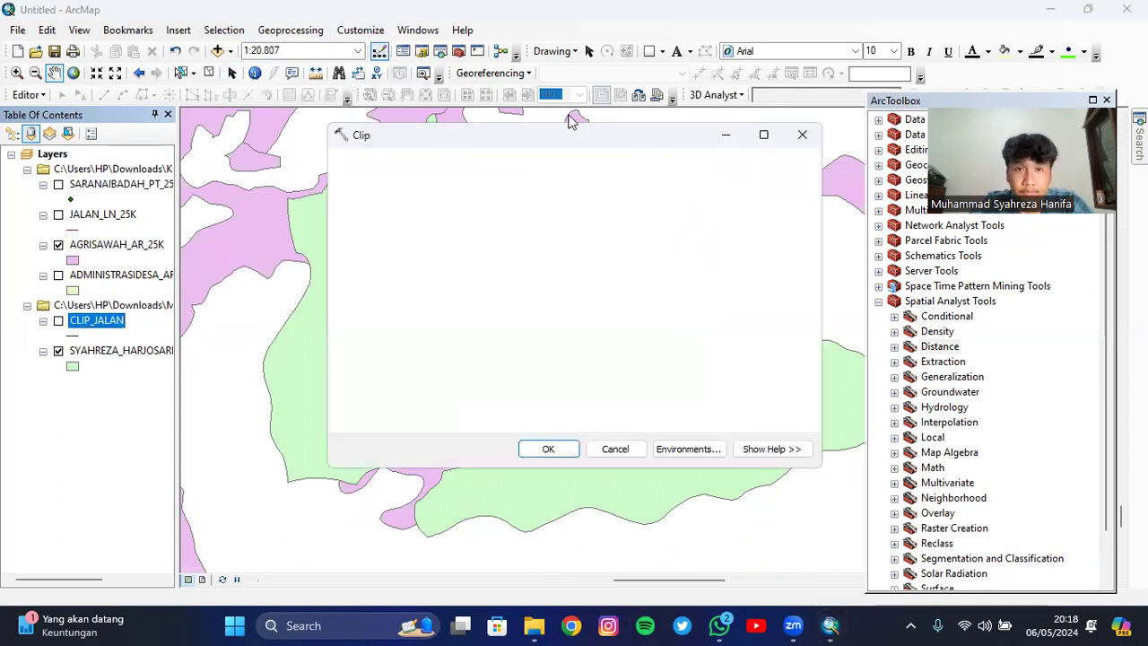
click(759, 183)
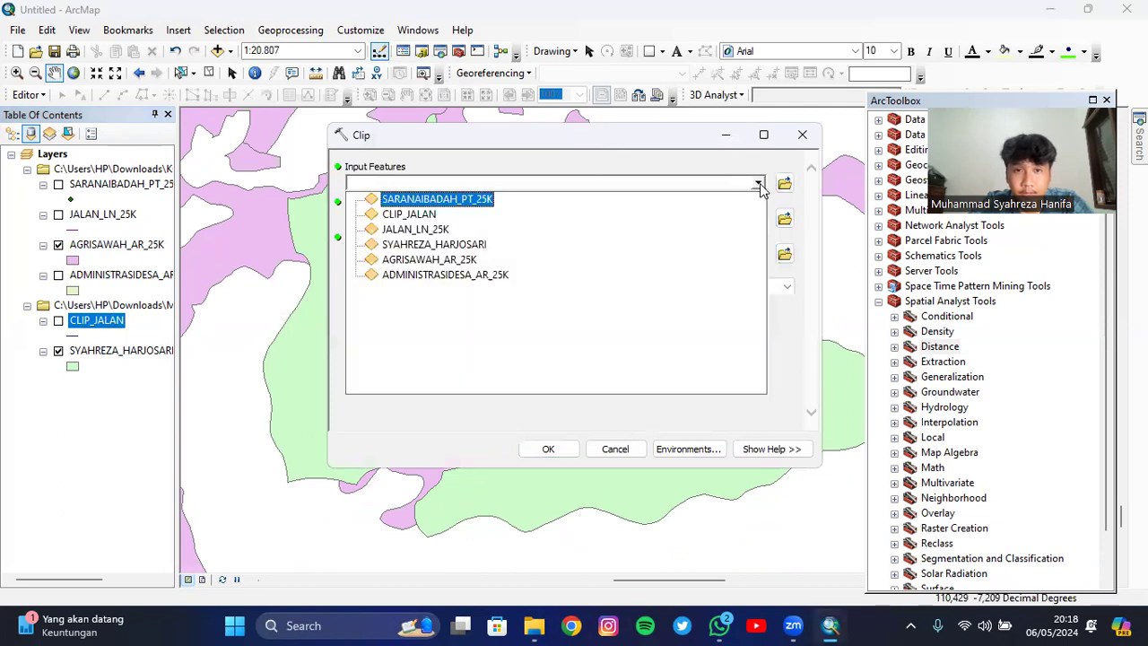
click(440, 259)
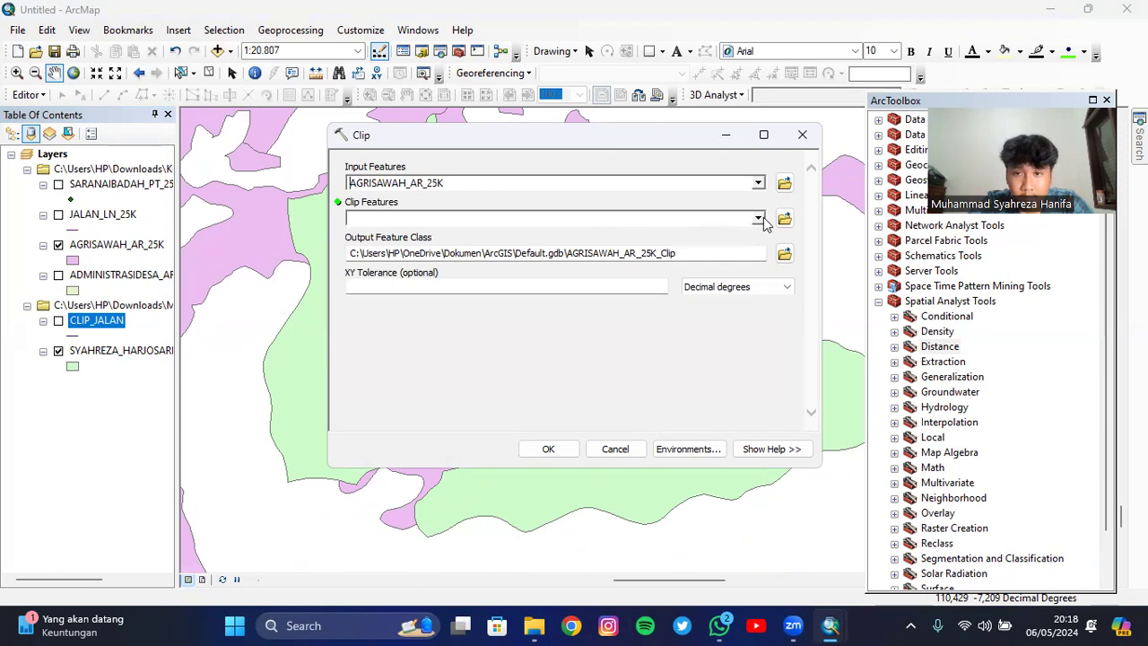
click(758, 218)
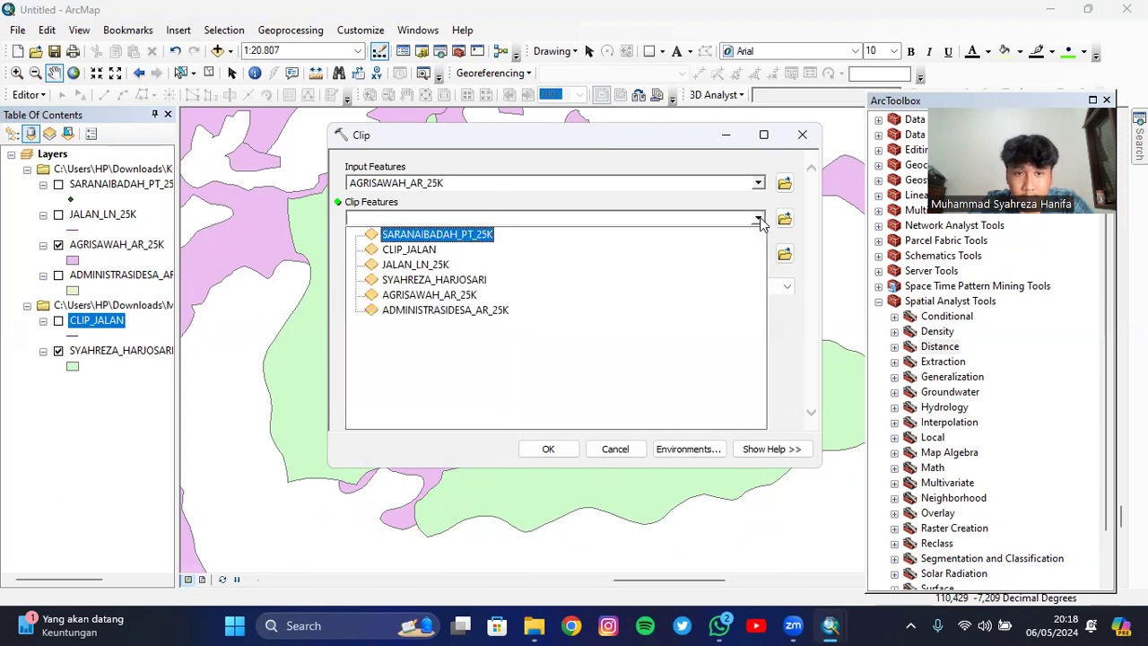
click(435, 281)
Name the rice-field clip output CLIP_AGRISAWAH in the MODUL 7 SIG OLAH DATA folder and run the Clip
click(785, 253)
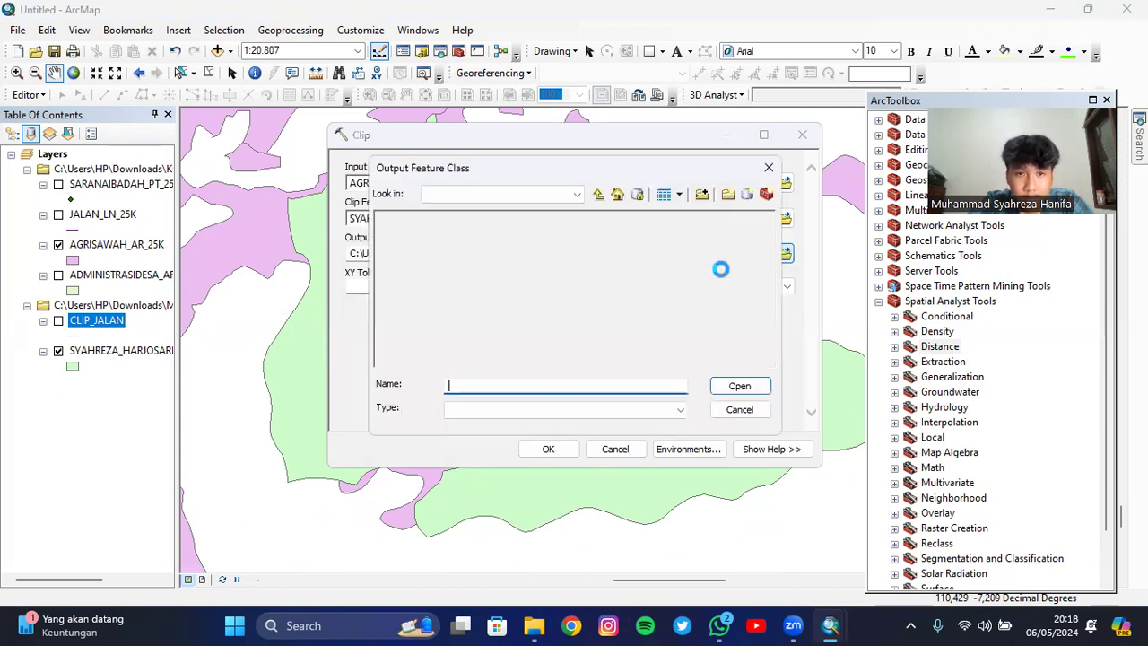
text(cp)
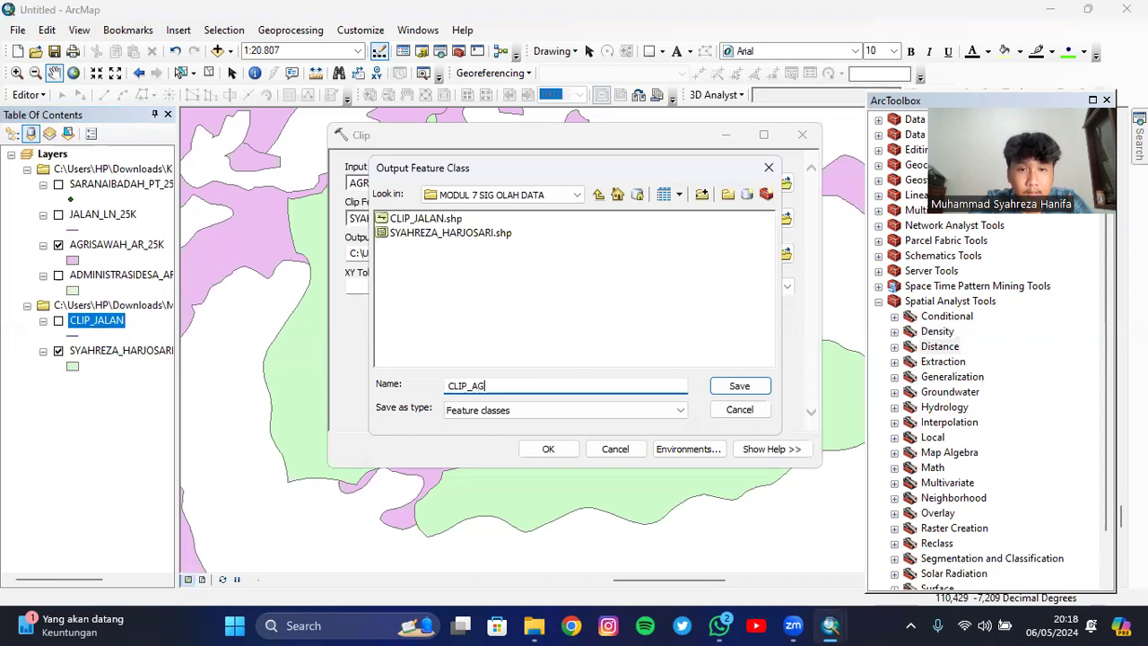
text(_AGRISAWAH)
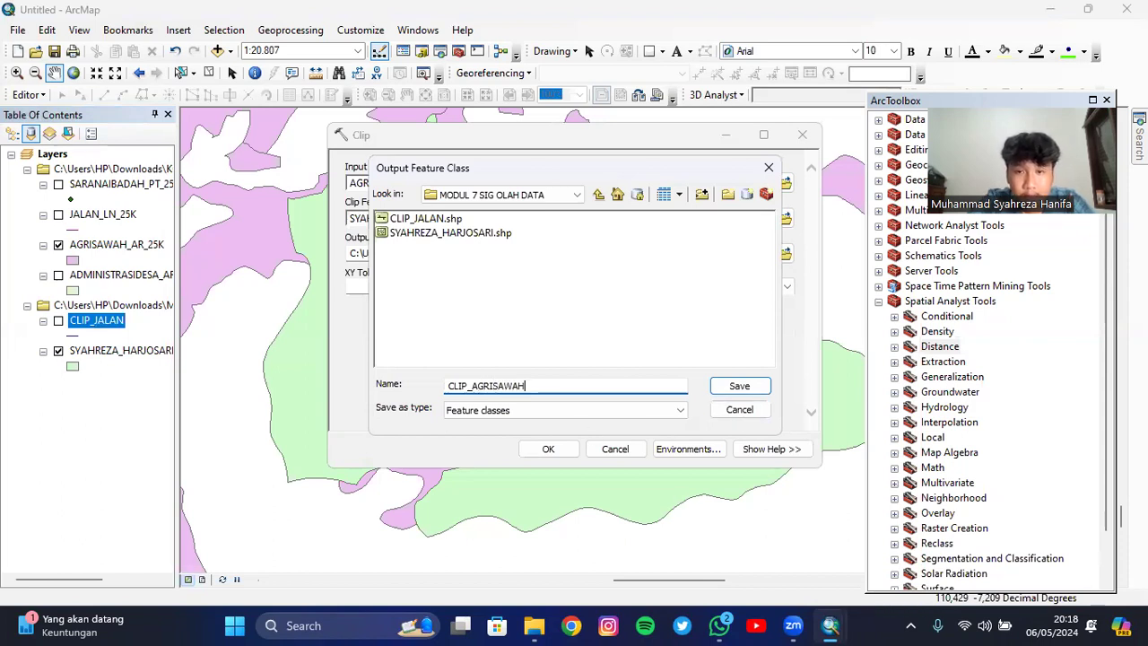
click(737, 385)
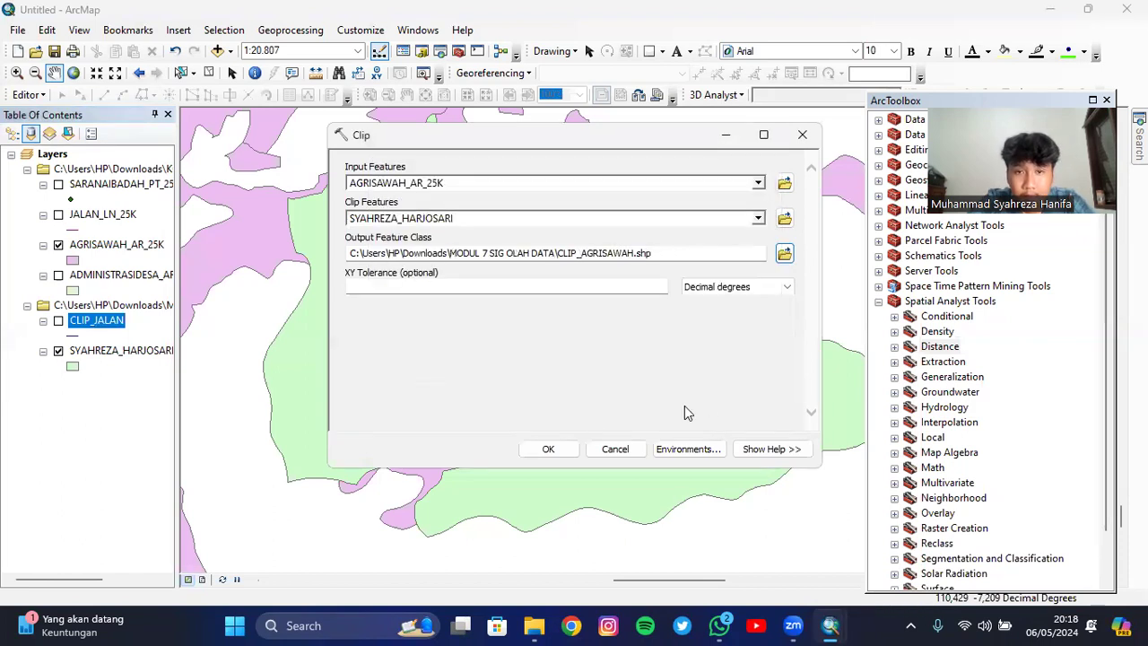
click(548, 449)
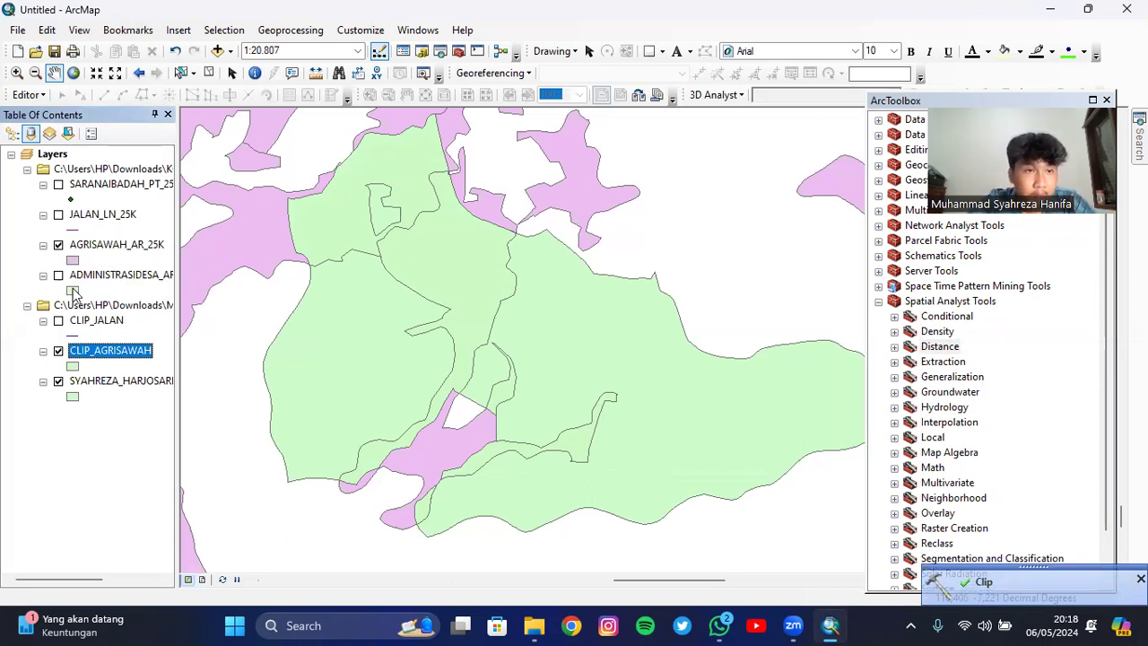
Hide the AGRISAWAH_AR_25K and CLIP_AGRISAWAH layers and show the SARANAIBADAH_PT_25K layer
click(59, 245)
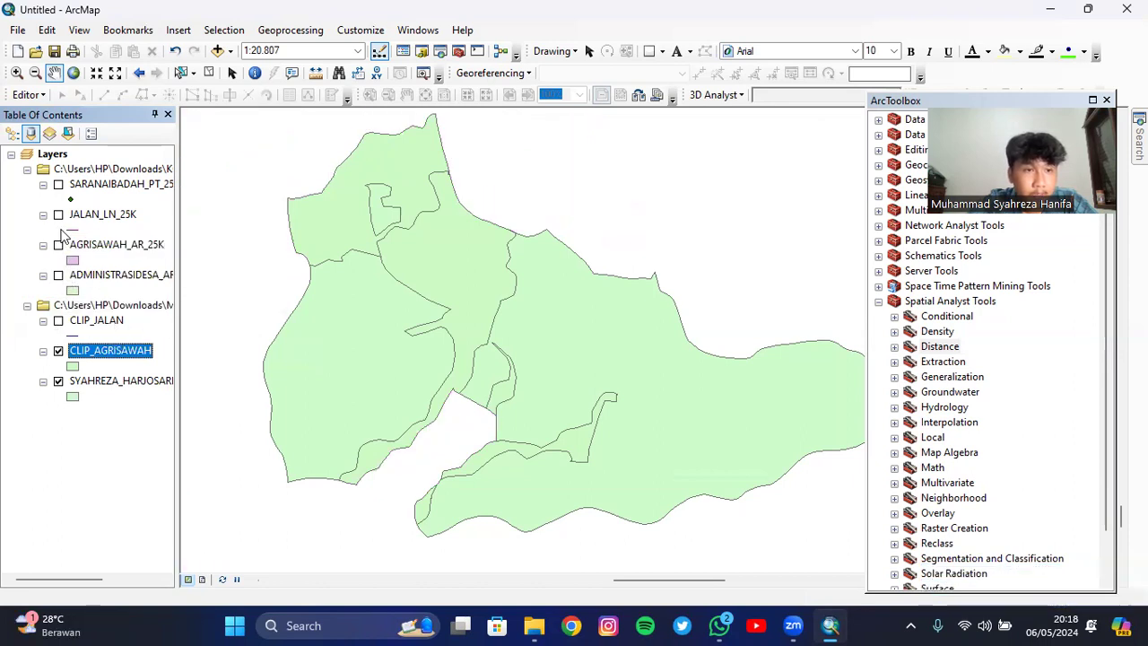
click(59, 351)
click(58, 184)
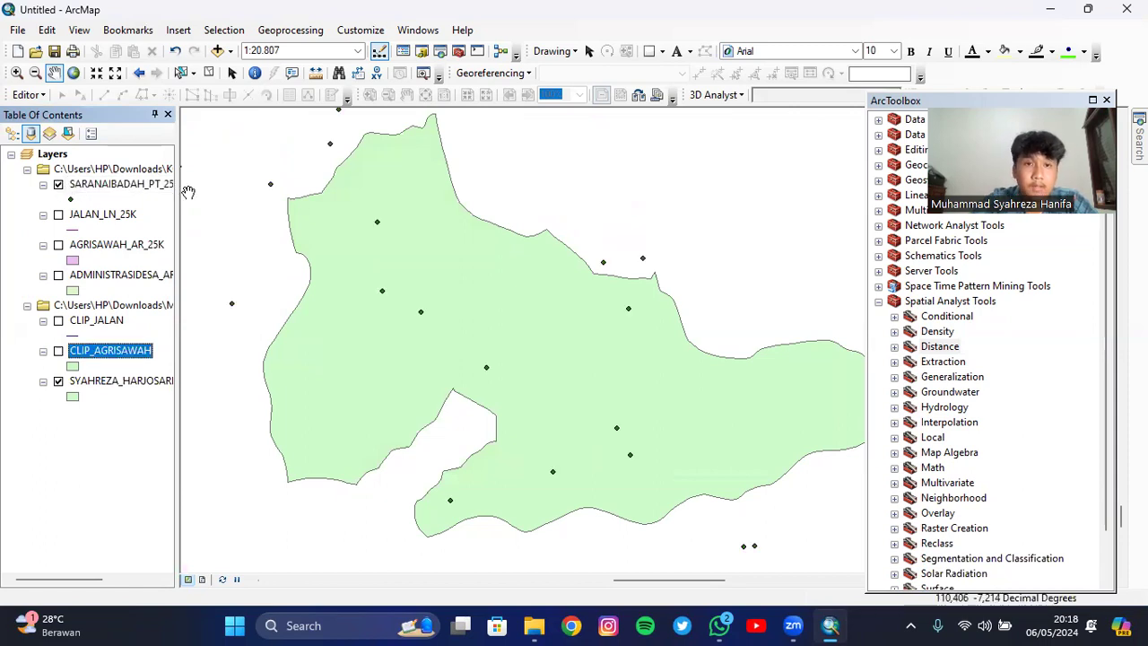
Set up a Clip with SARANAIBADAH_PT_25K as input and the exported Harjosari layer as clip features
click(296, 34)
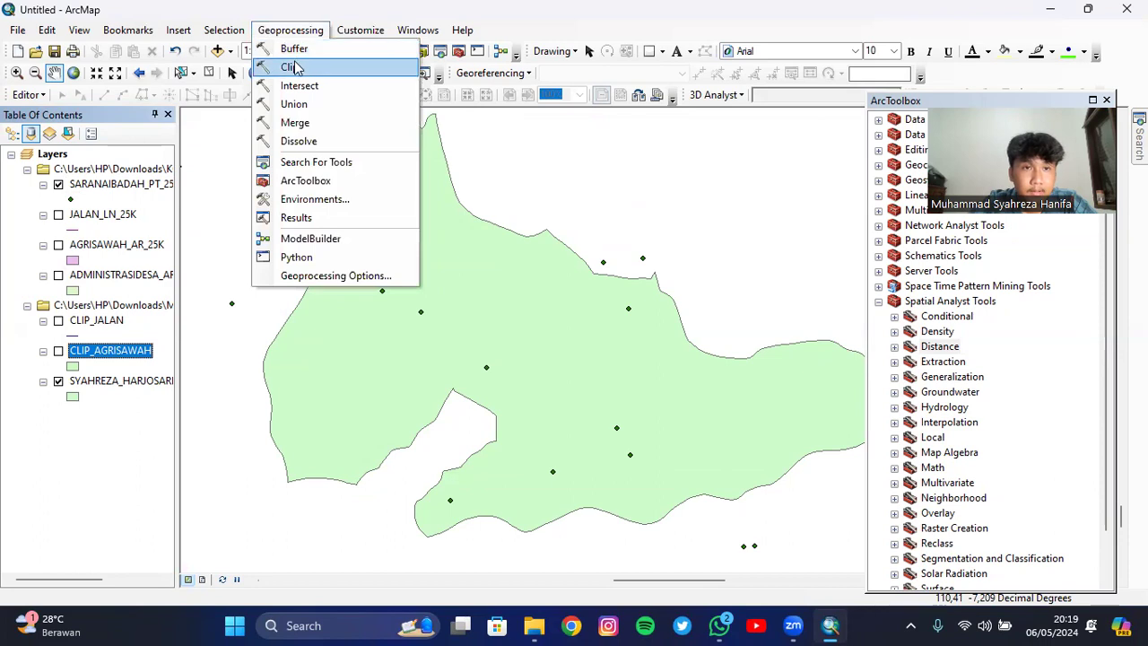
click(296, 66)
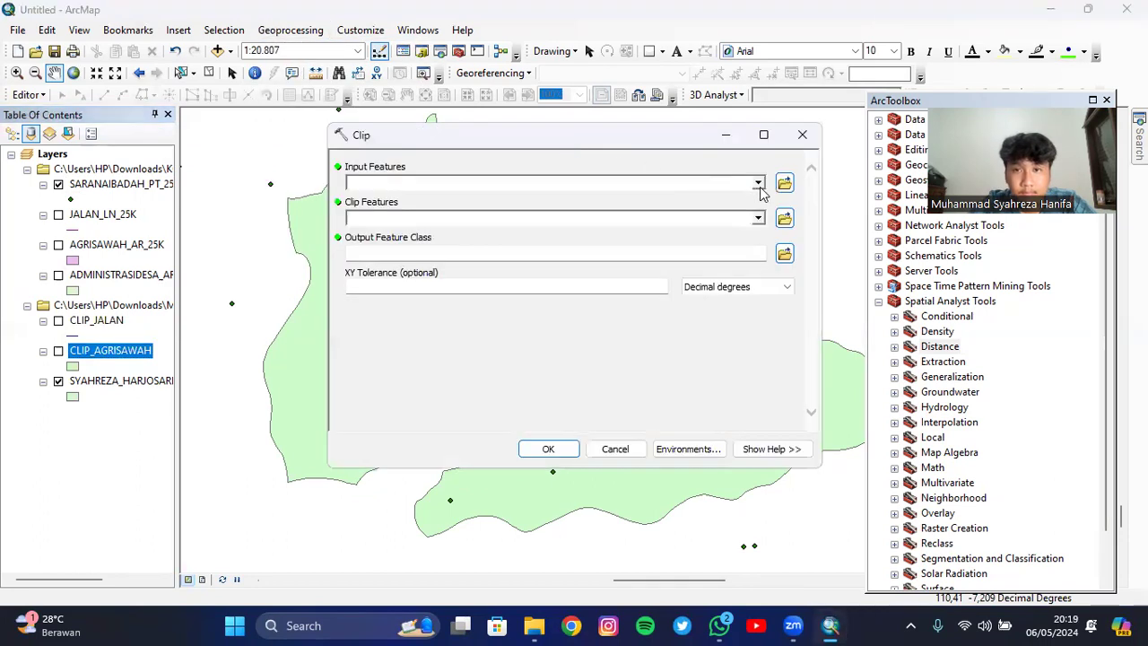
click(758, 185)
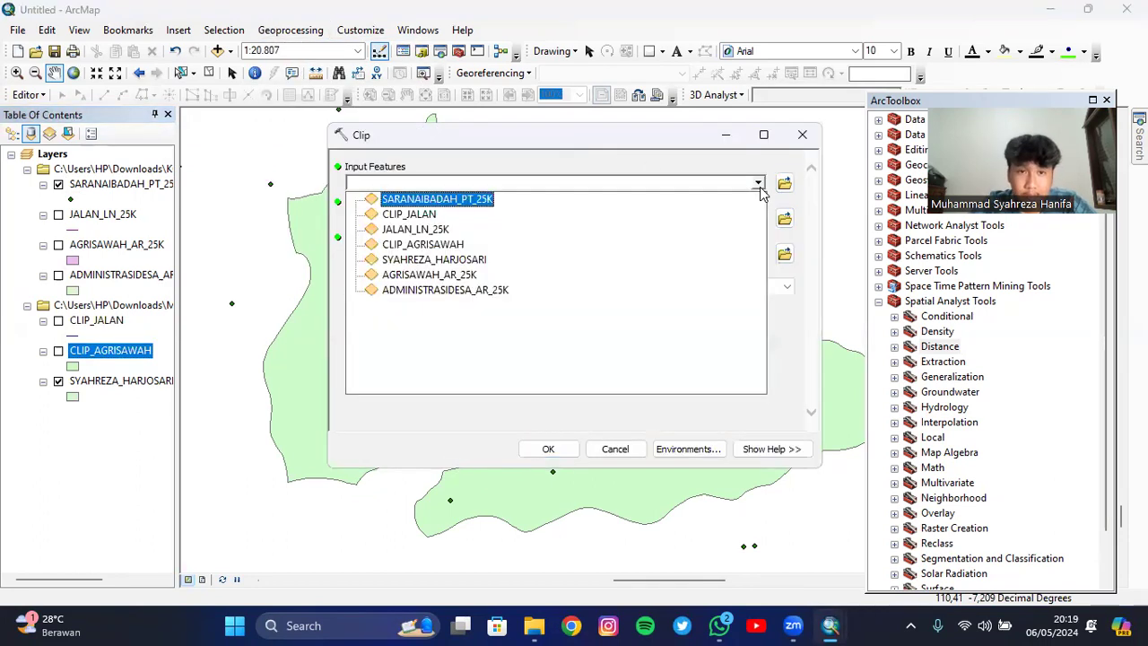
click(440, 199)
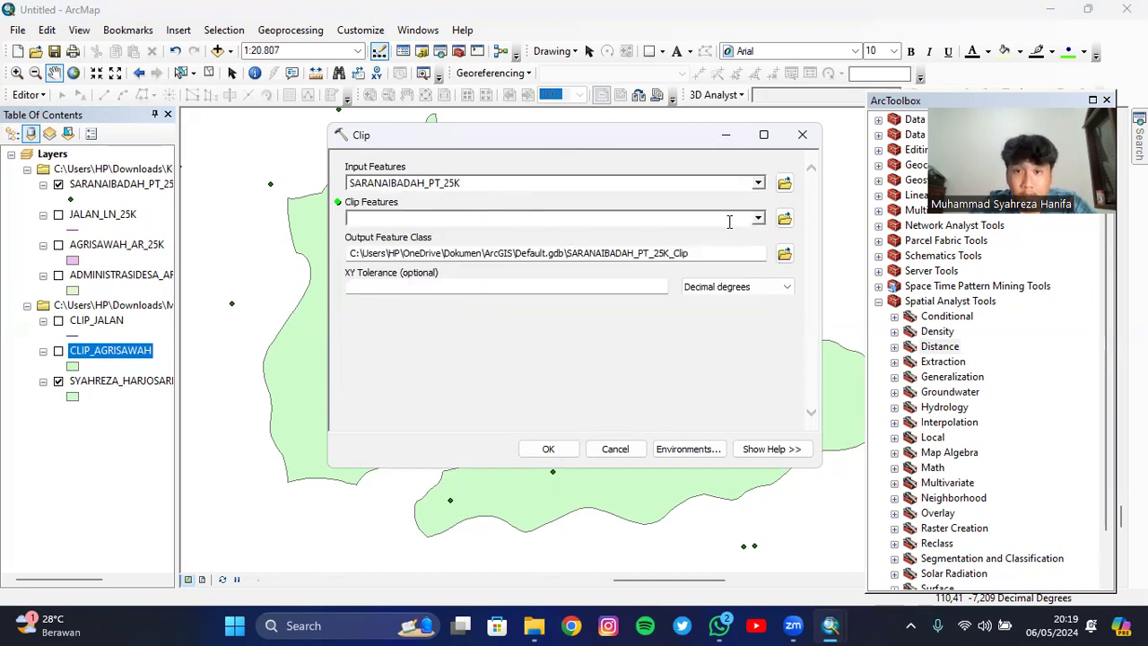
click(758, 218)
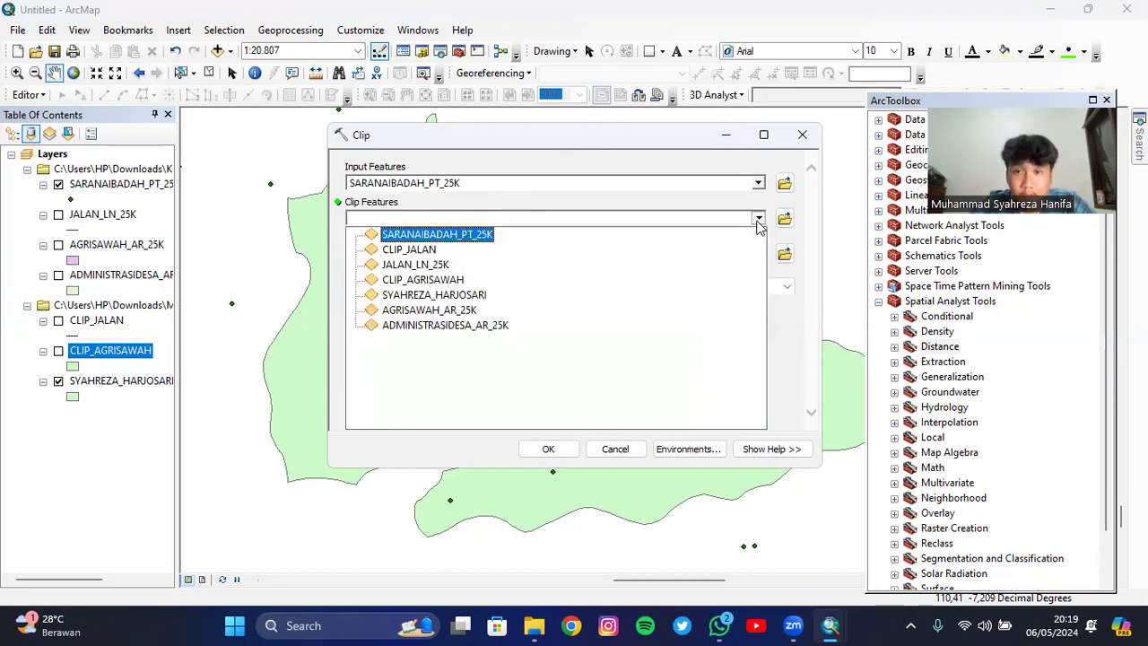
click(427, 294)
Name the worship-facility clip output CLIP_SARANAIB in the MODUL 7 SIG OLAH DATA folder and run the Clip
click(784, 254)
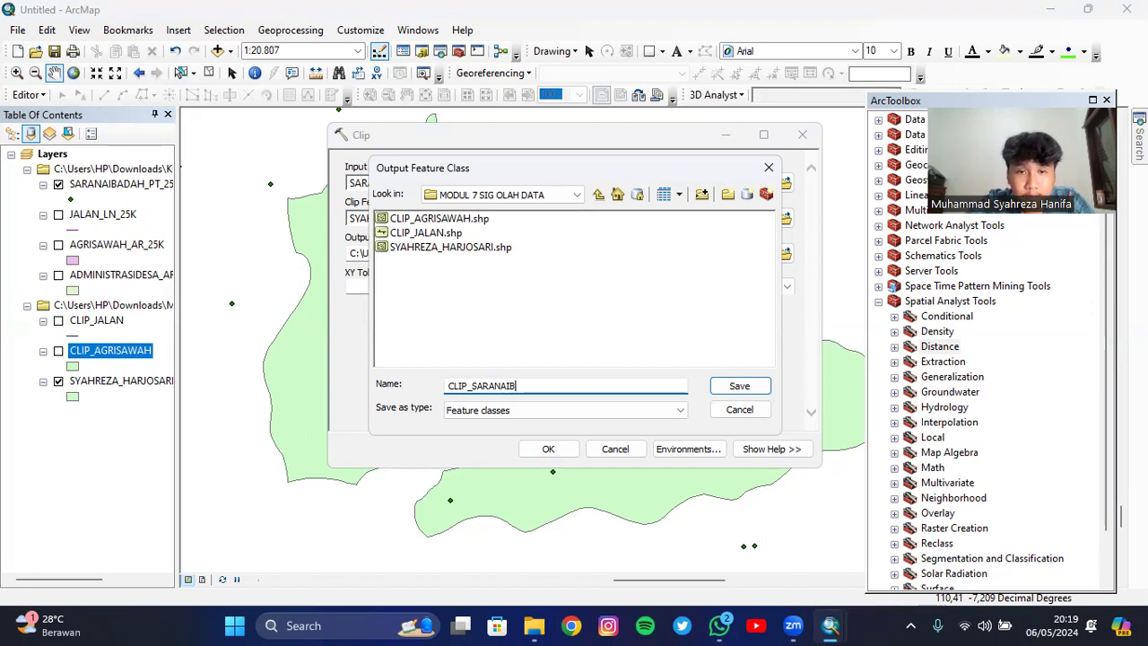
click(738, 388)
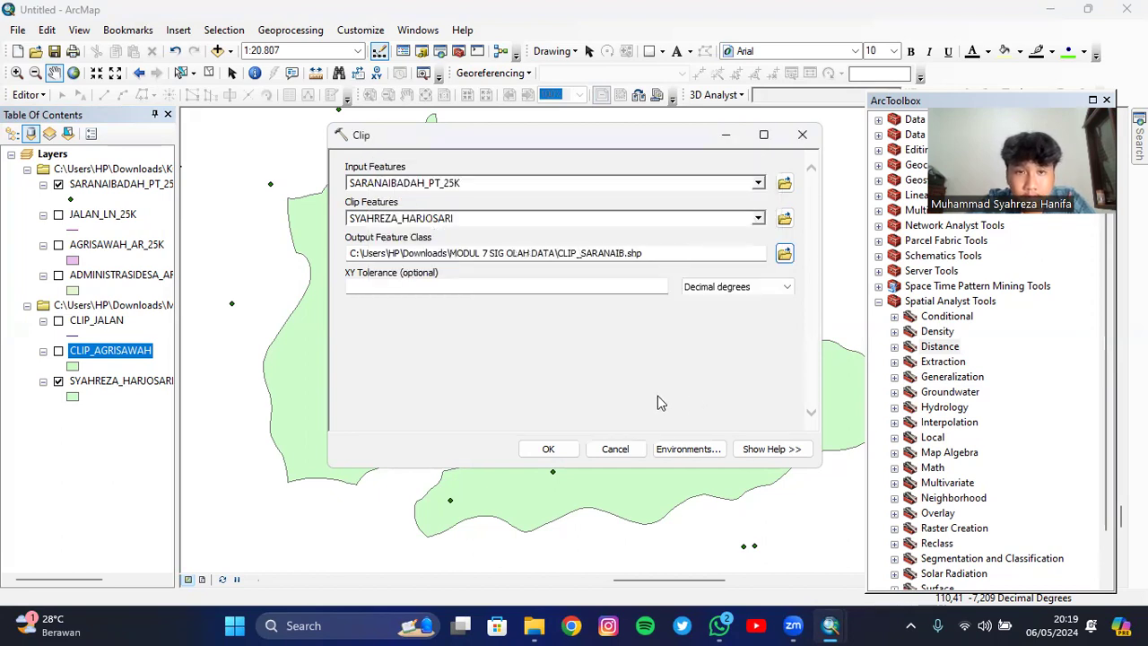
click(558, 448)
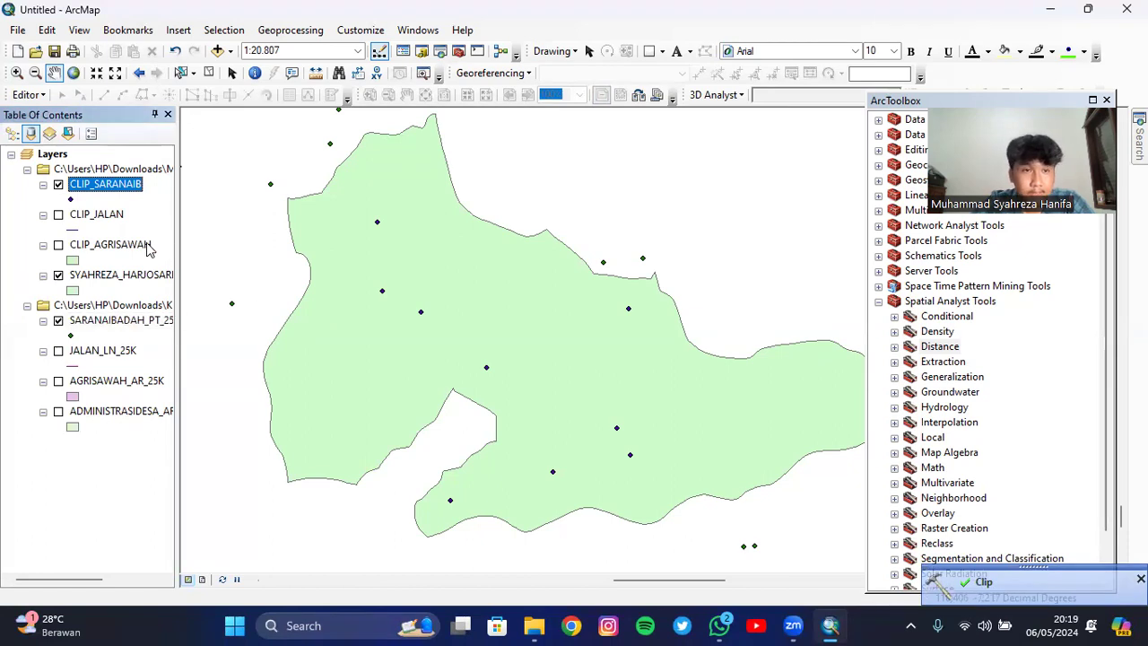
Hide the SARANAIBADAH_PT_25K layer and collapse the folder group holding the original 25K source layers
click(58, 320)
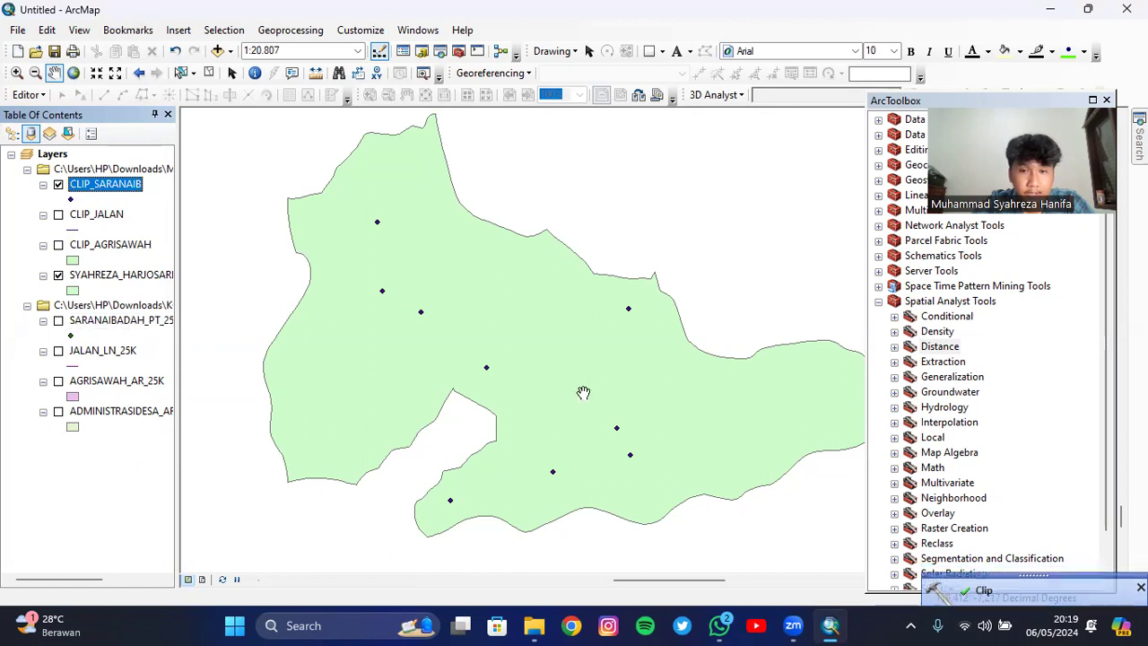
click(27, 306)
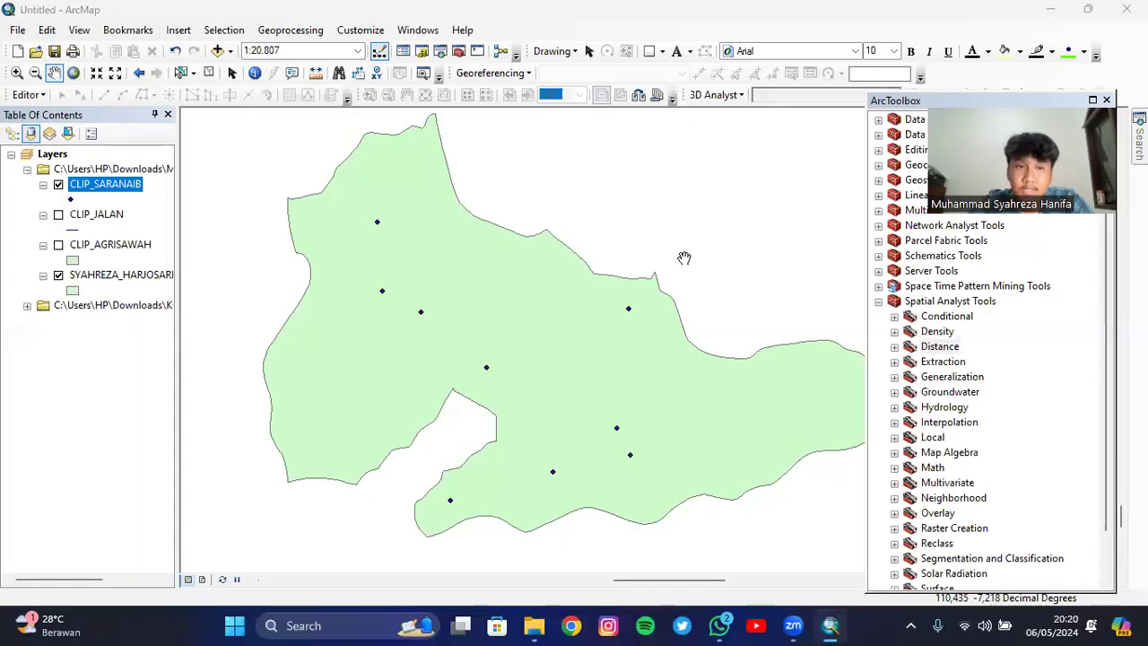
drag(711, 175, 673, 257)
drag(548, 310, 586, 196)
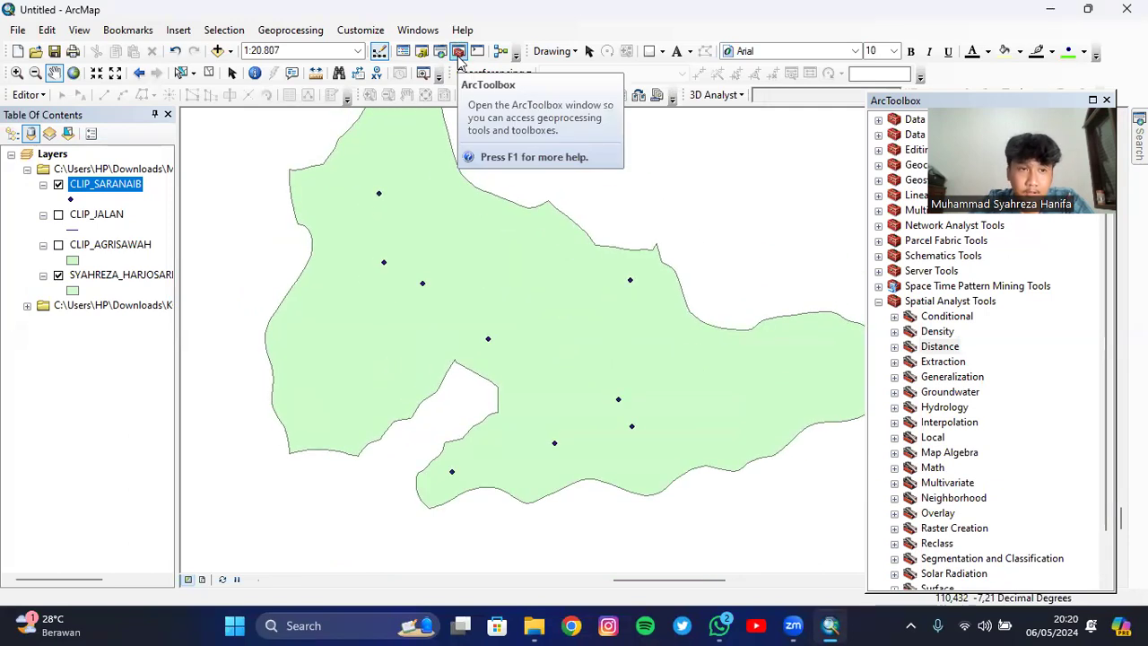
Show the CLIP_JALAN layer instead of CLIP_SARANAIB and set up Euclidean Distance with CLIP_JALAN as the source data
click(58, 184)
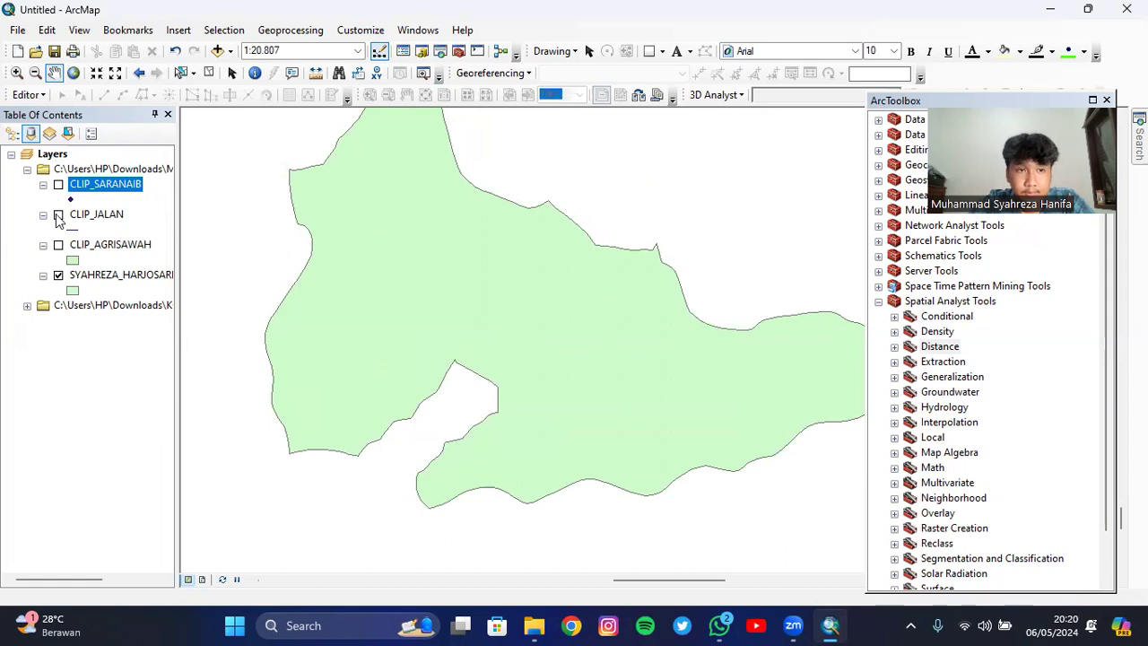
click(58, 216)
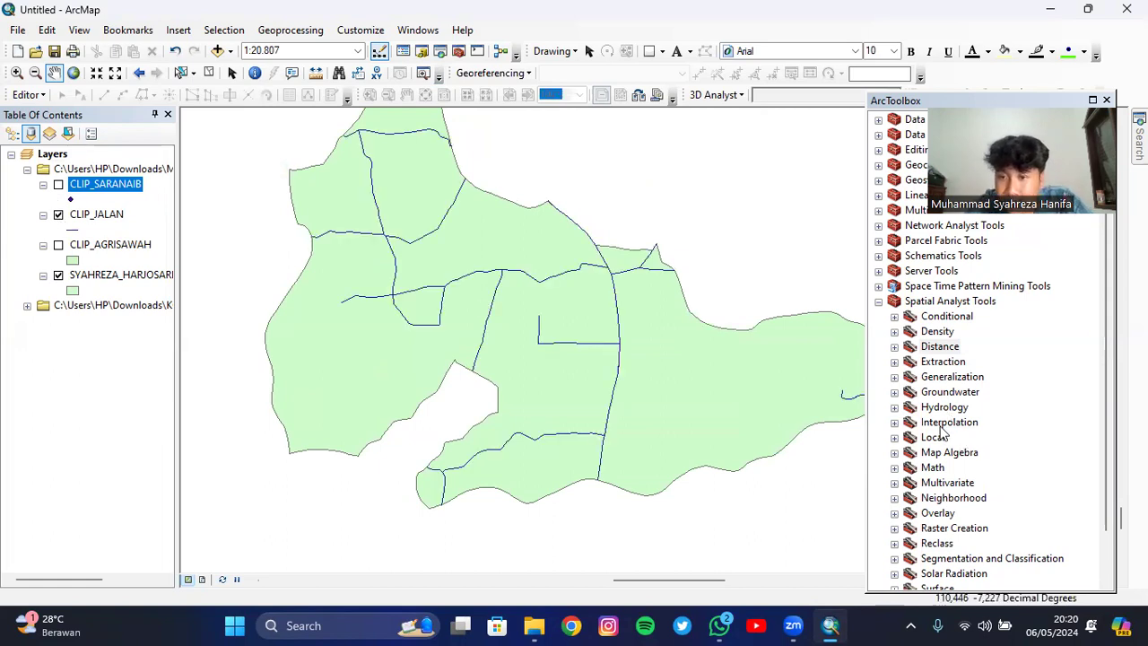
scroll(939, 432, down, 1)
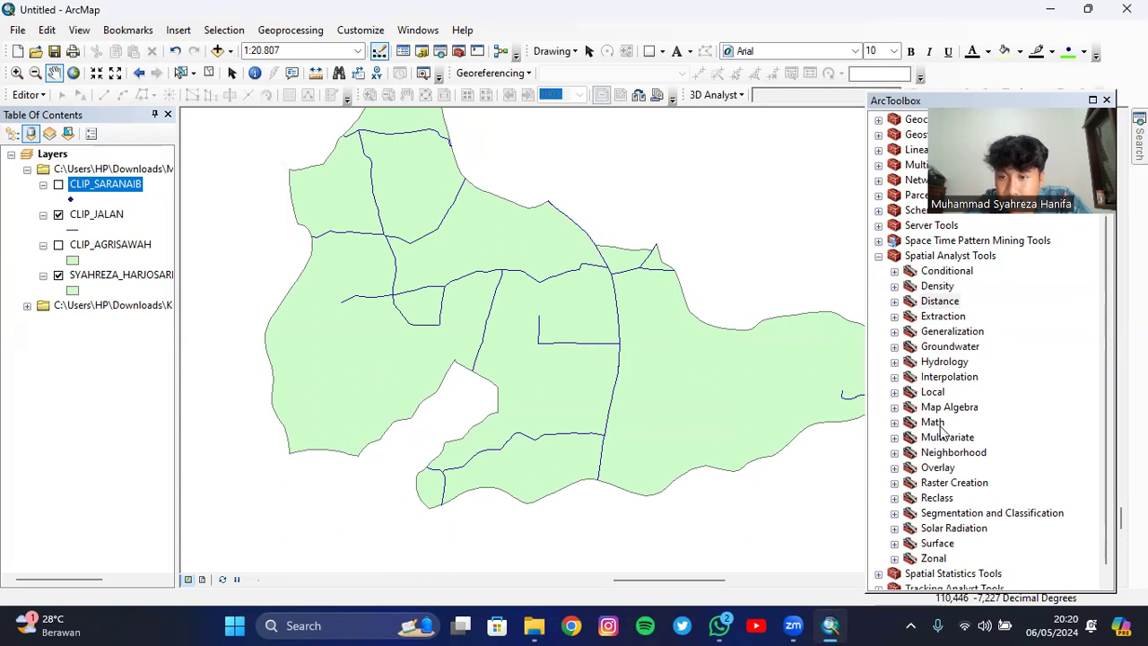
double_click(937, 301)
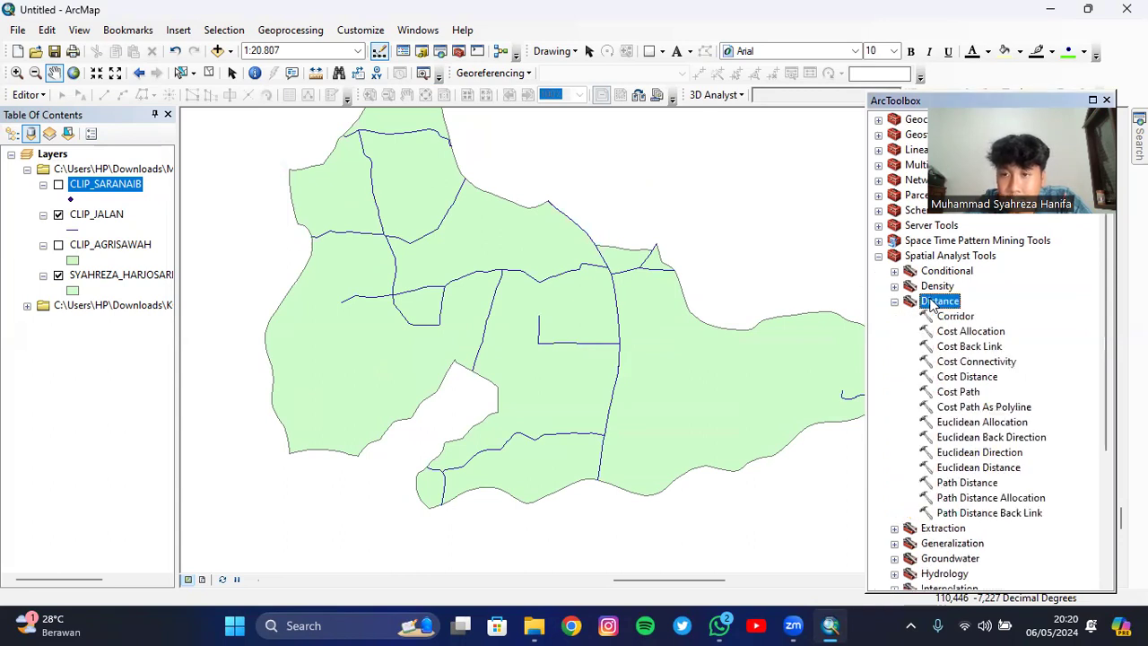
double_click(978, 467)
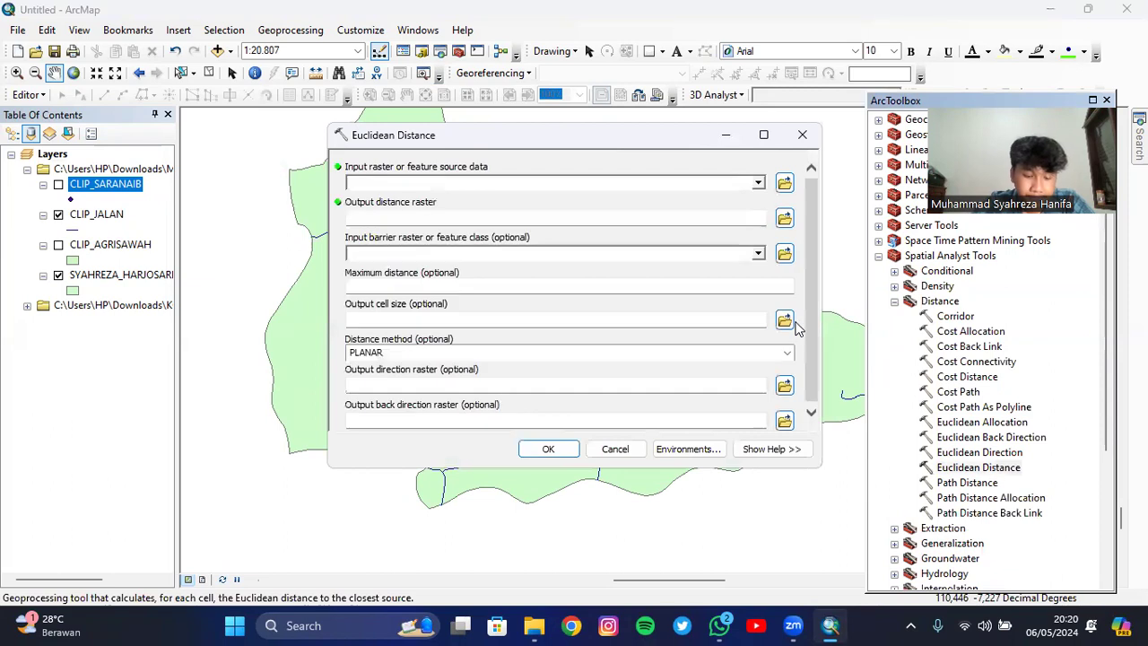
click(757, 182)
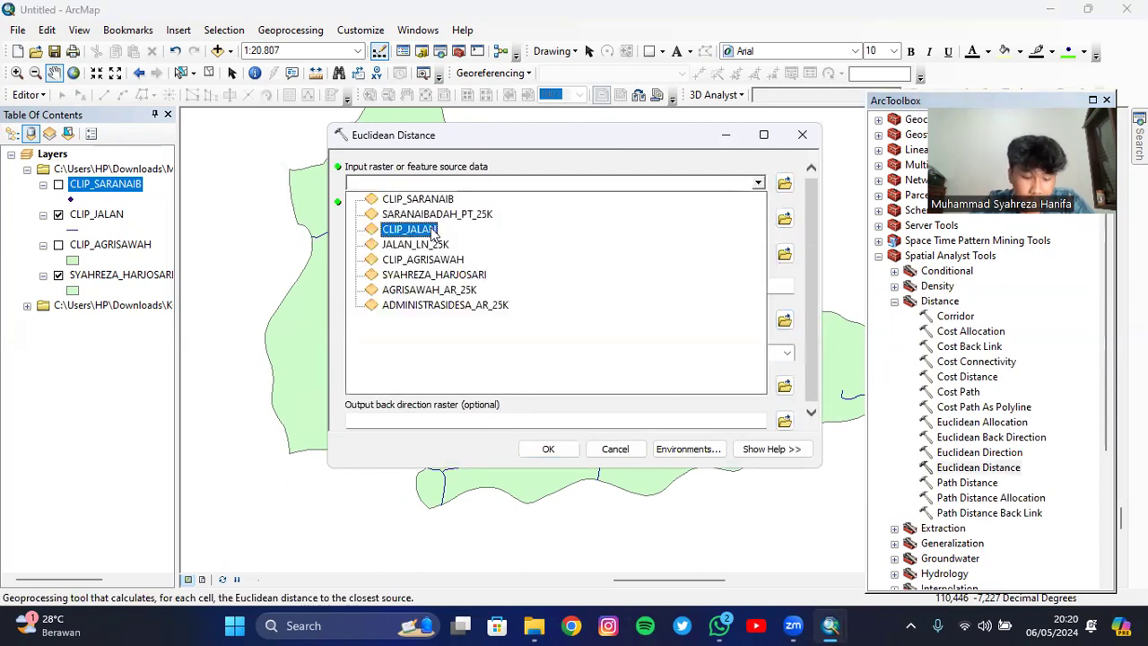
click(433, 231)
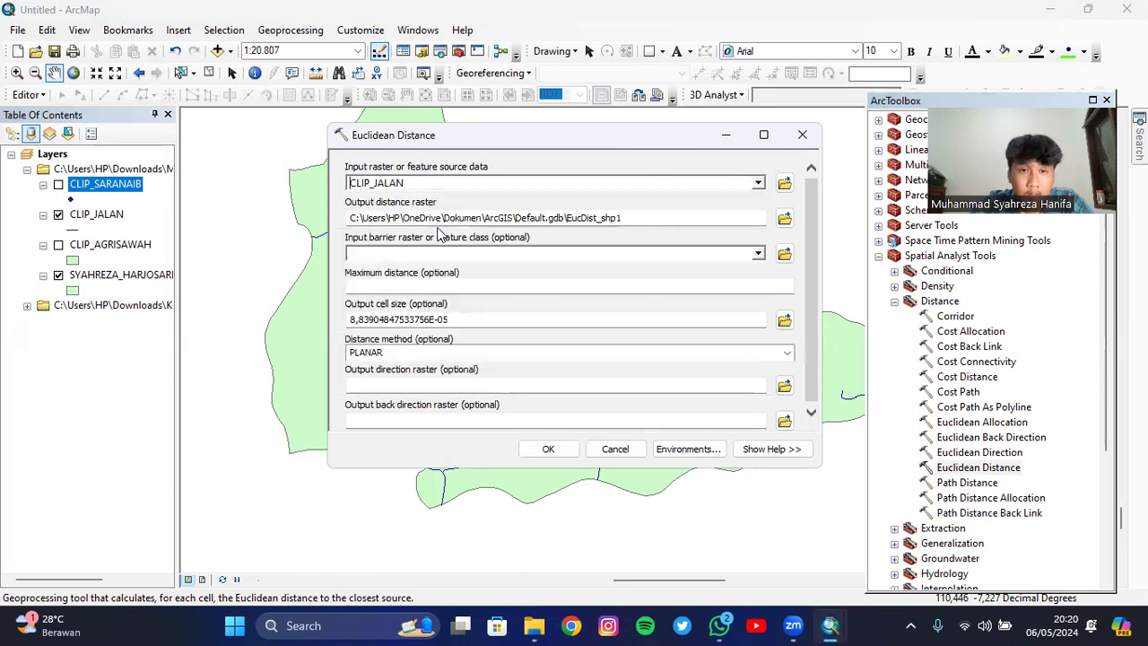
Name the output distance raster ED_LINE in the MODUL 7 SIG OLAH DATA folder
click(785, 218)
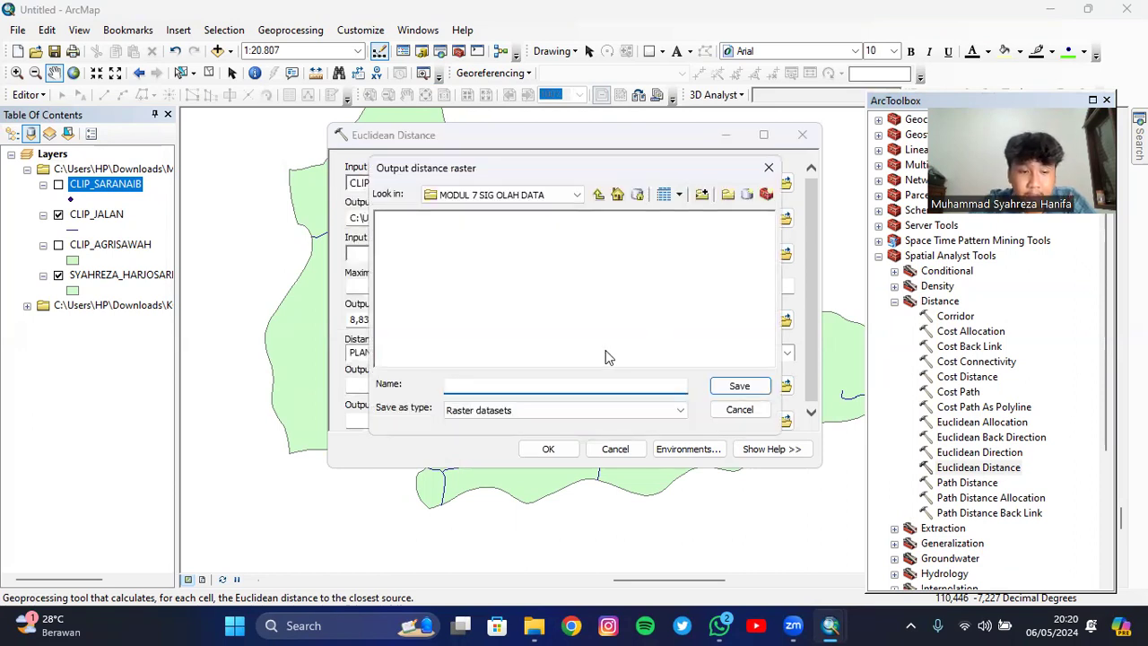
text(ED)
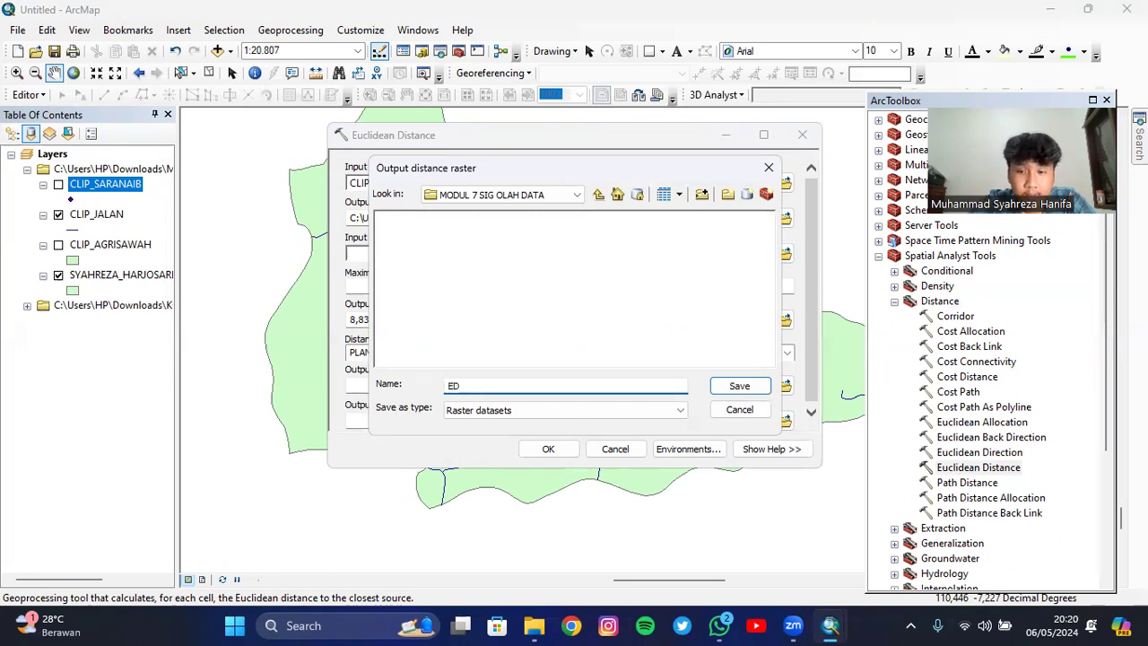
text(_LINE)
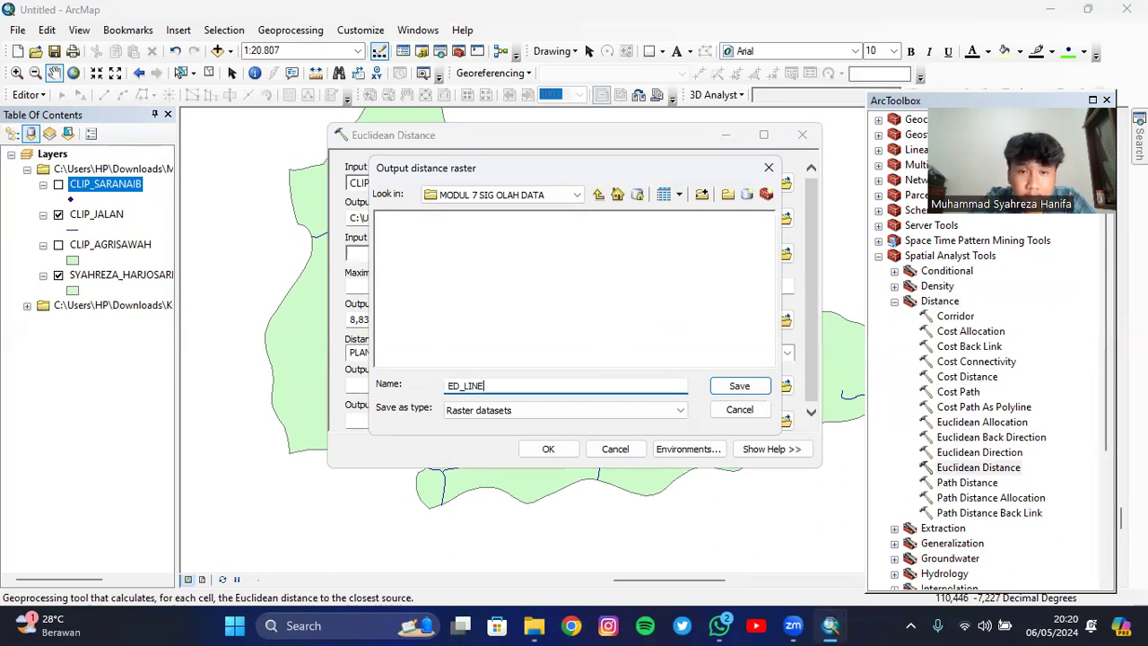
click(738, 387)
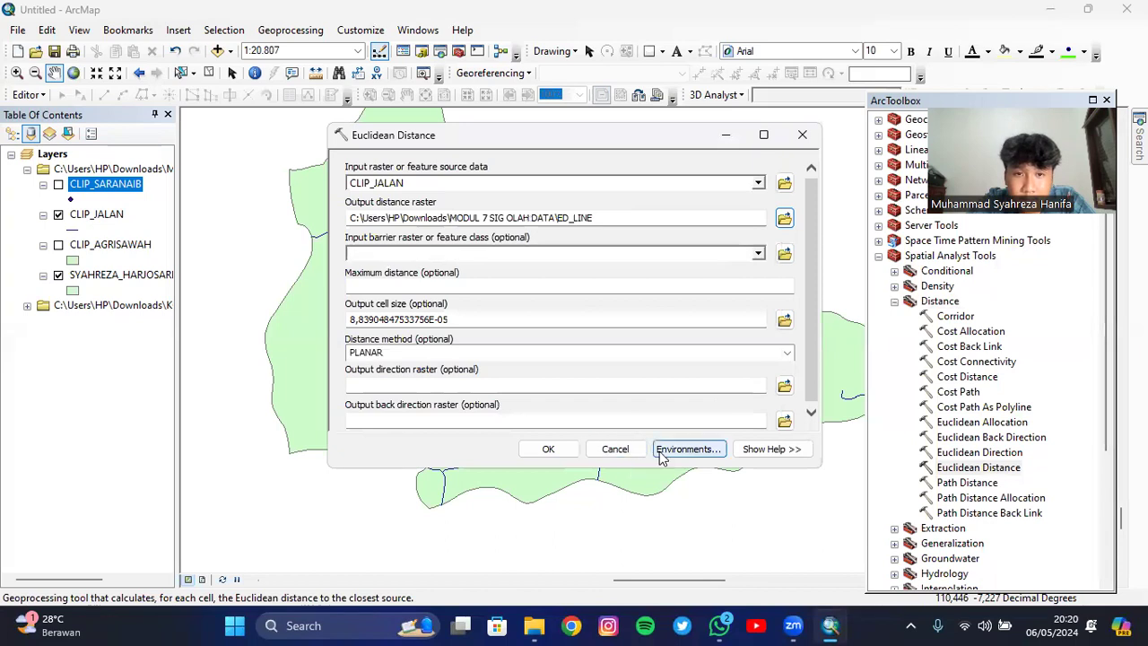
Set the tool's processing extent environment to match the exported Harjosari layer
click(674, 446)
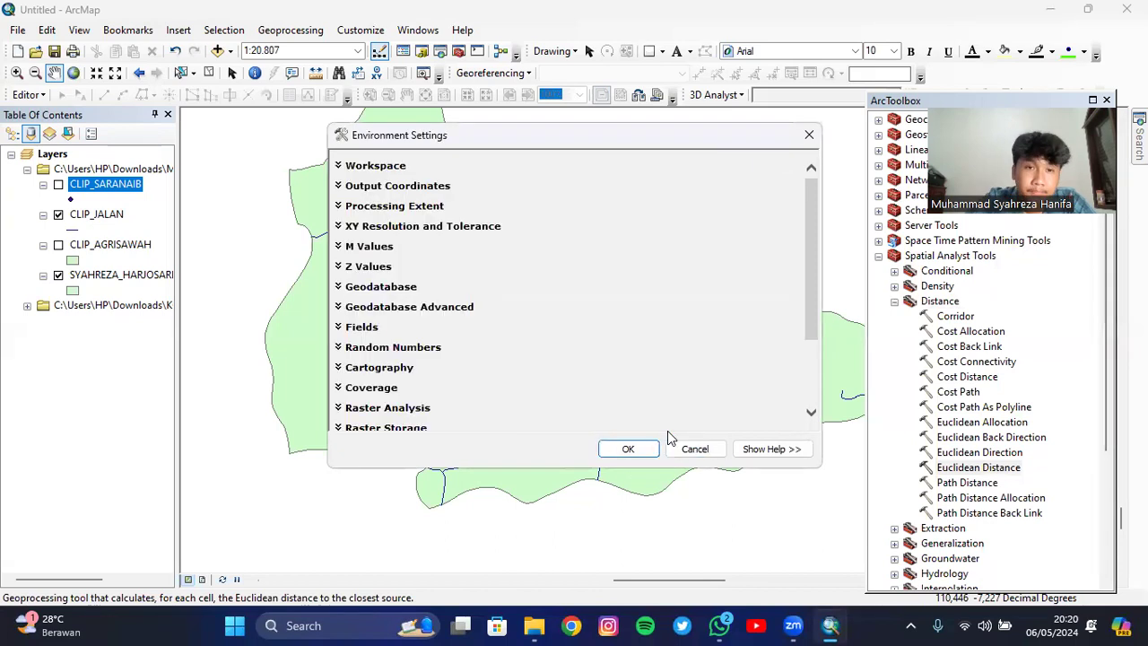
click(394, 206)
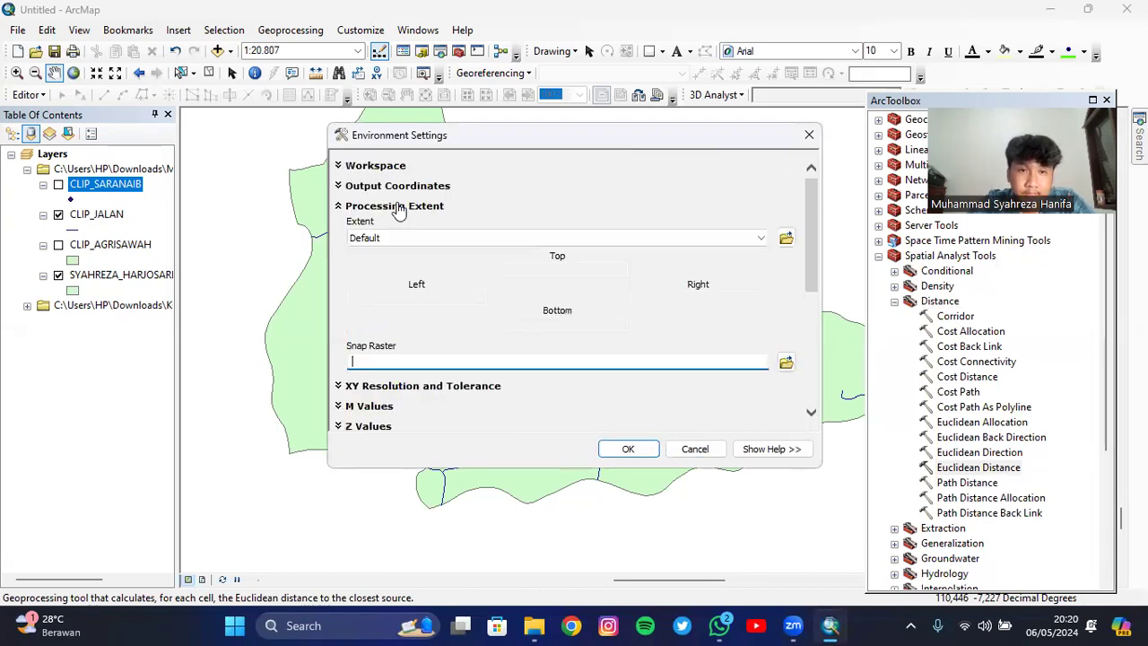
click(751, 240)
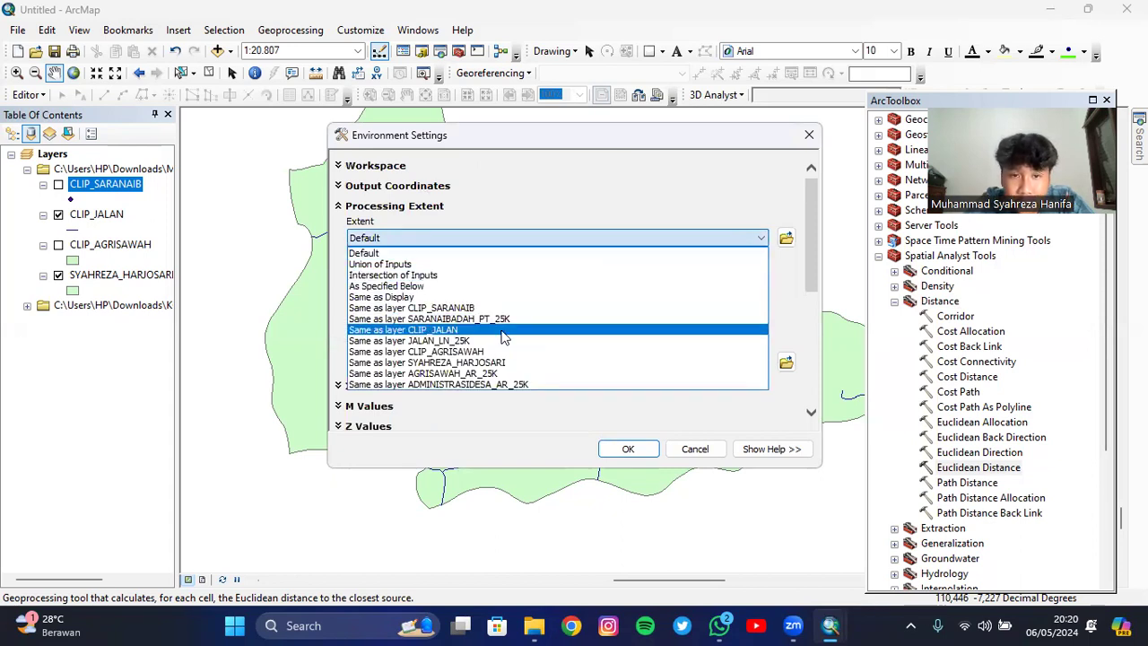
click(498, 361)
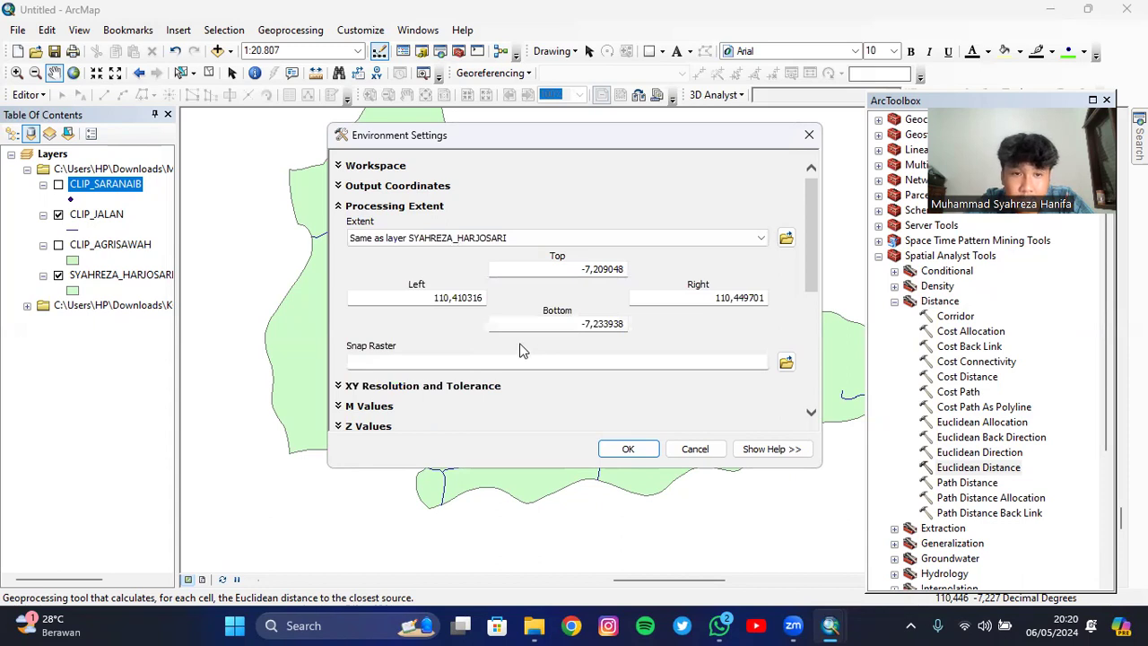
Set the raster analysis cell size to Maximum of Inputs and the mask to the exported Harjosari layer, and accept the environment settings
scroll(663, 358, down, 5)
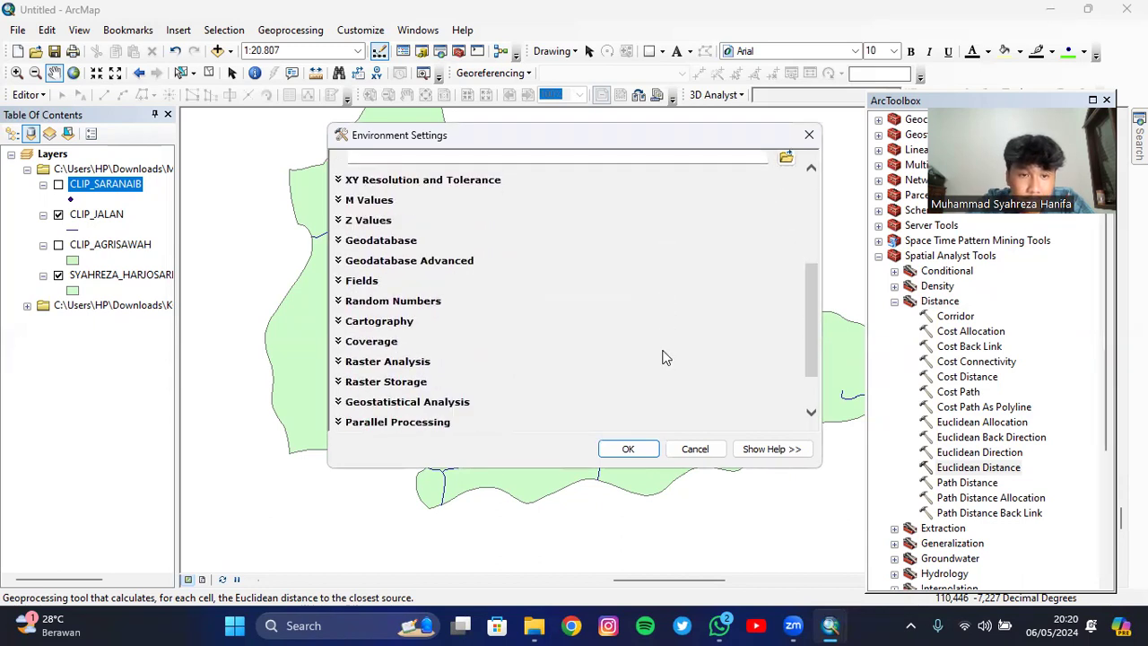
click(408, 362)
scroll(510, 351, down, 3)
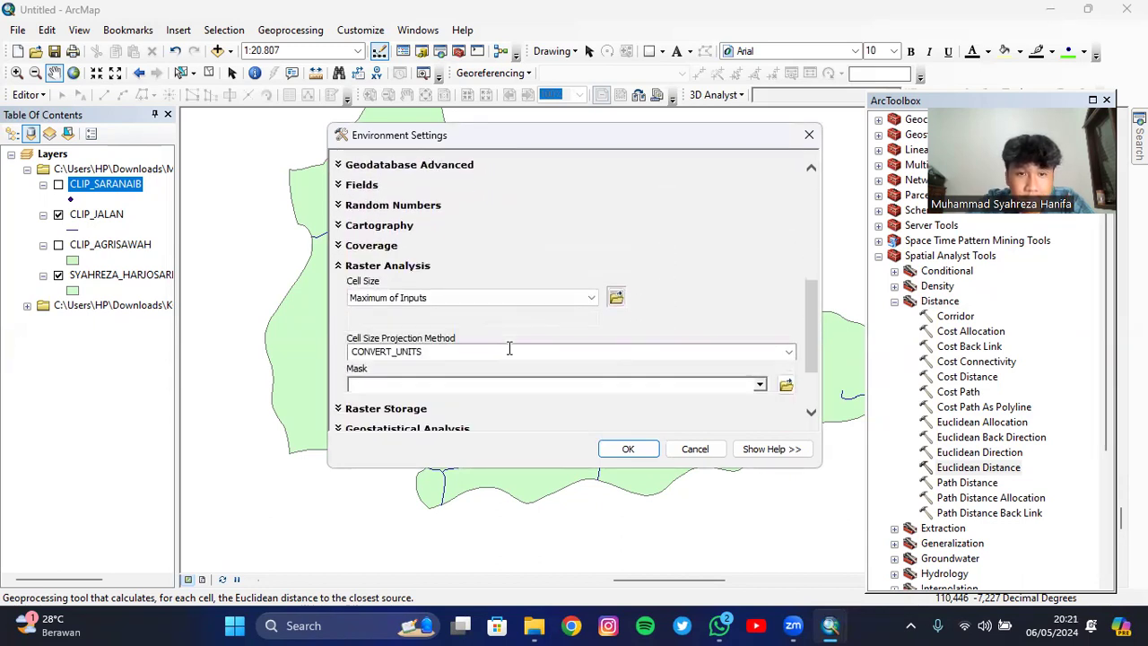
click(592, 296)
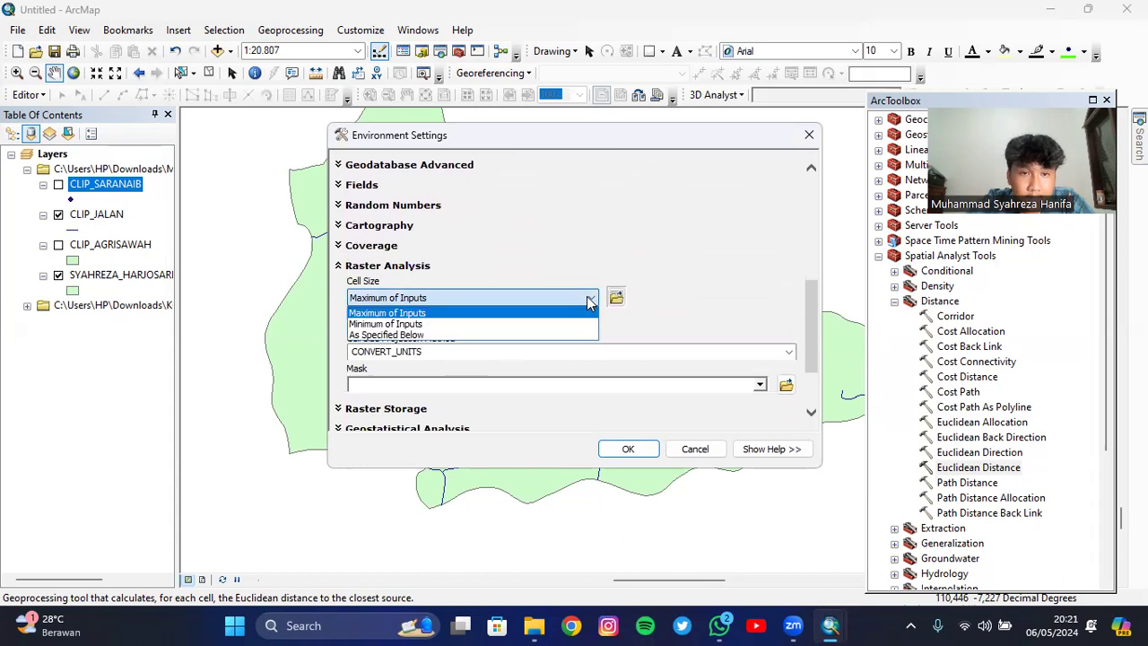
click(494, 311)
scroll(525, 311, down, 2)
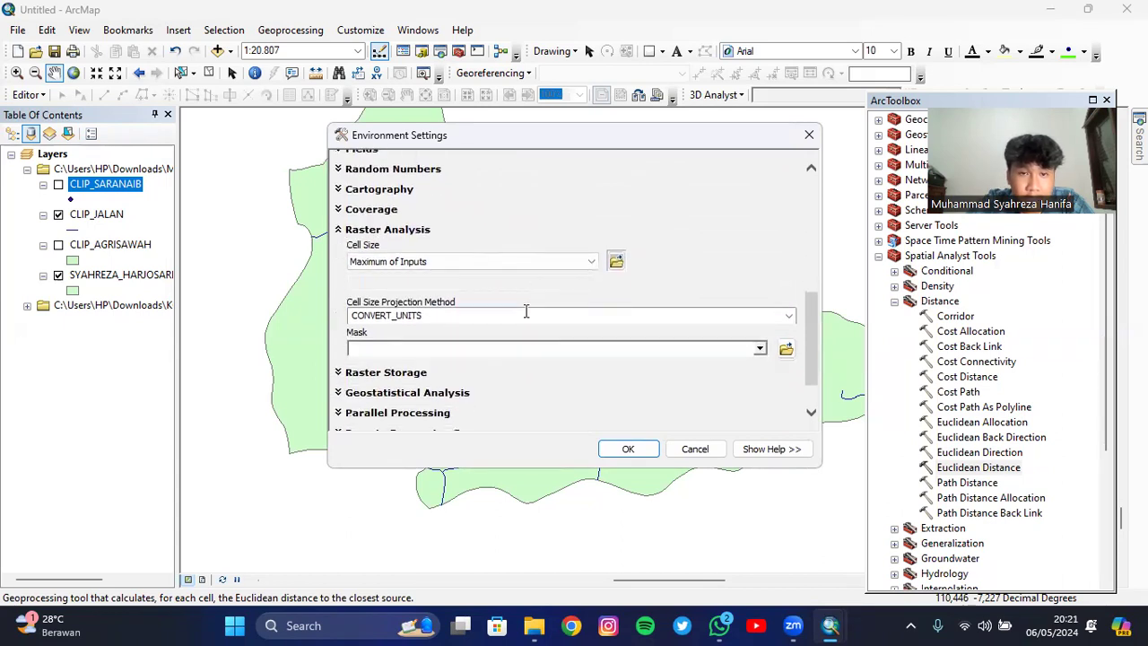
click(761, 349)
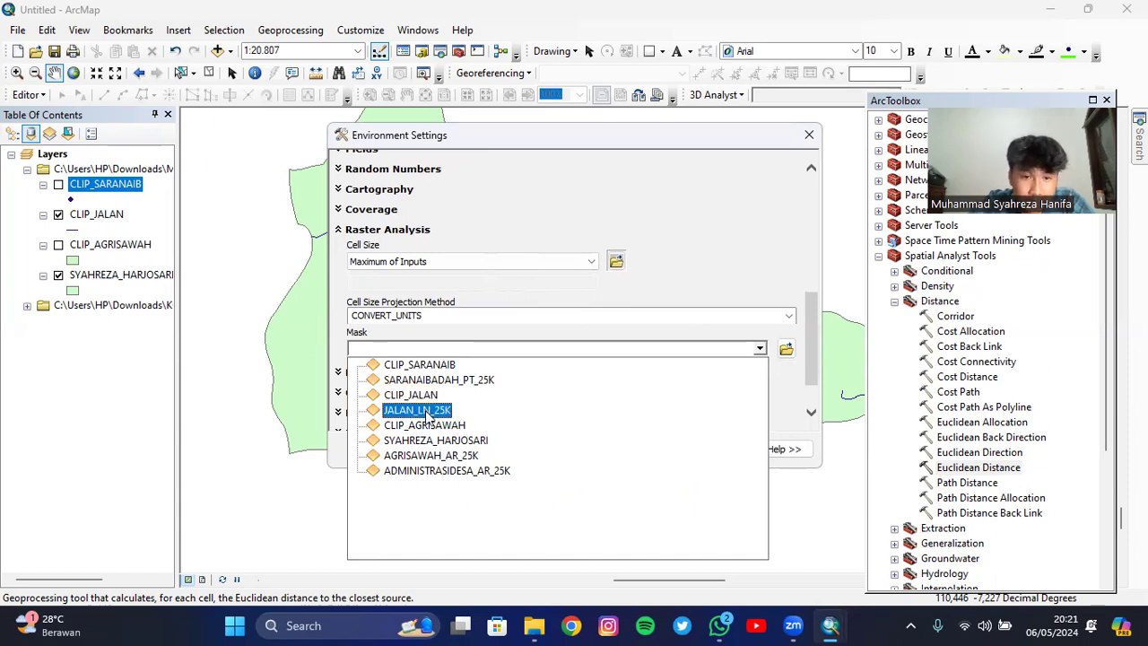
click(425, 440)
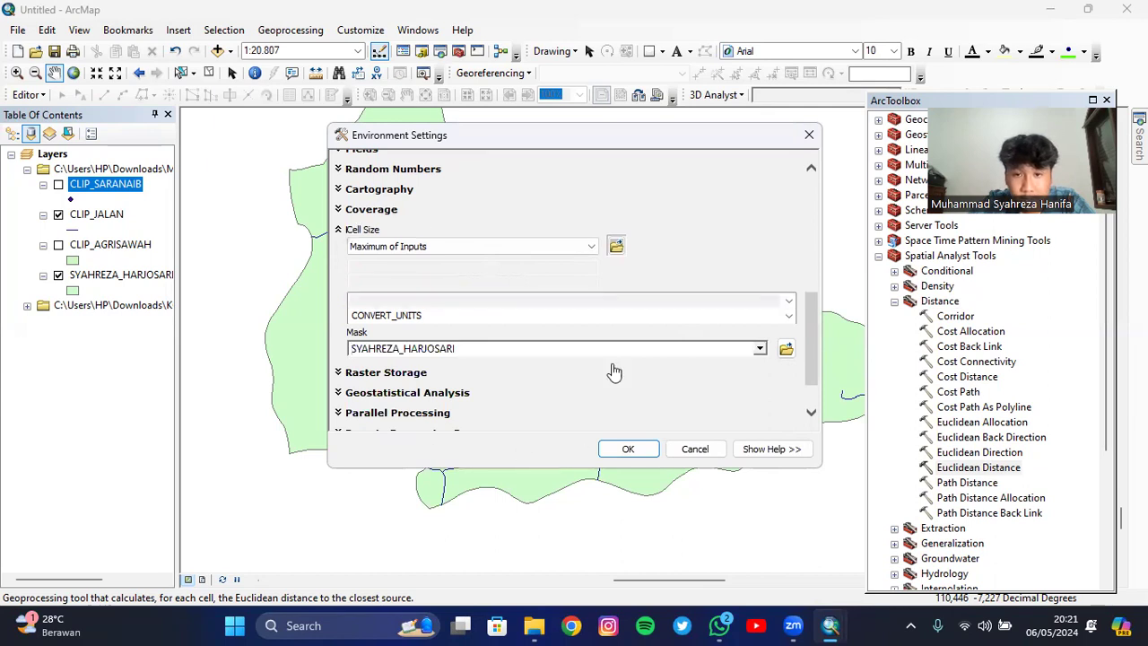
scroll(610, 371, down, 2)
click(627, 448)
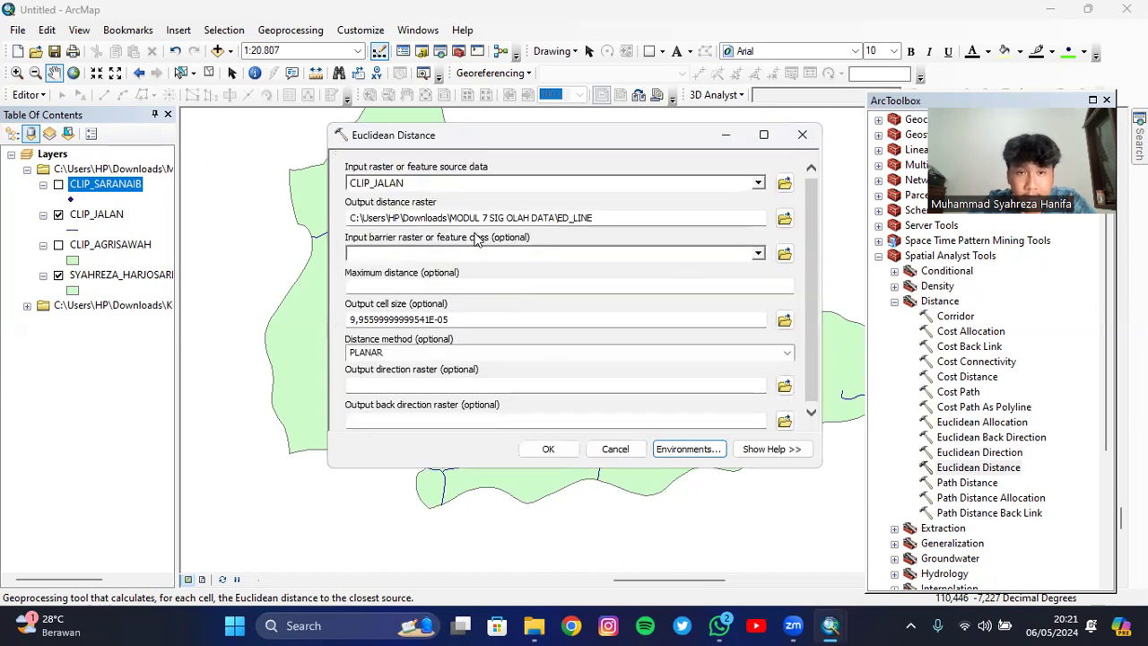
Run the Euclidean Distance for the clipped roads and hide the Harjosari layer covering the raster
click(547, 449)
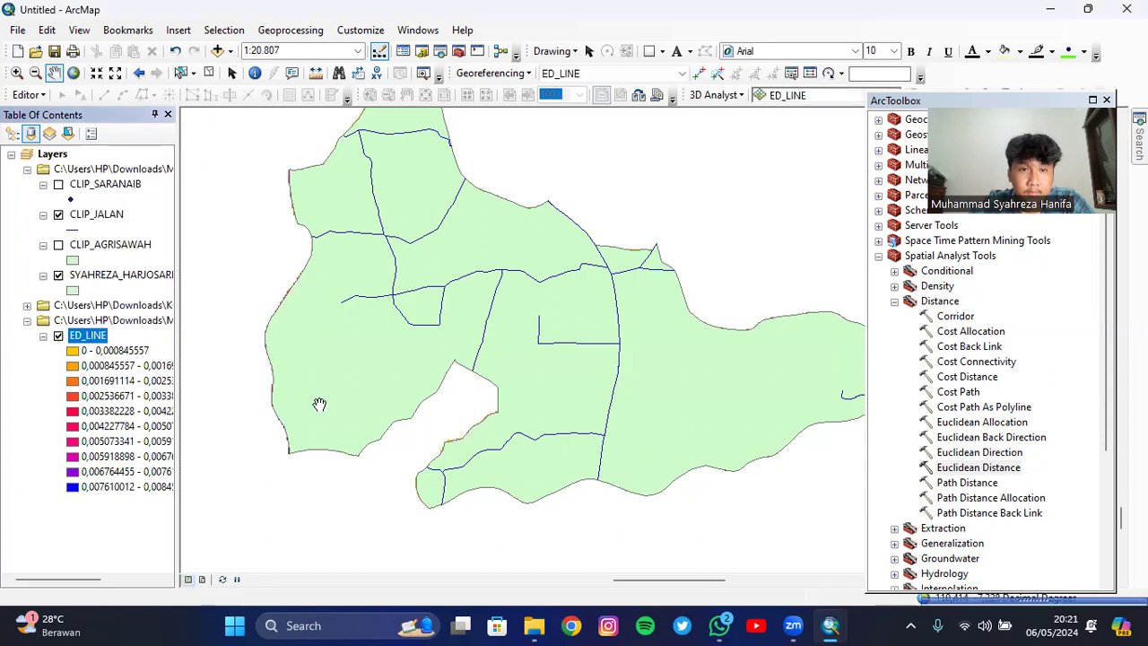
click(59, 276)
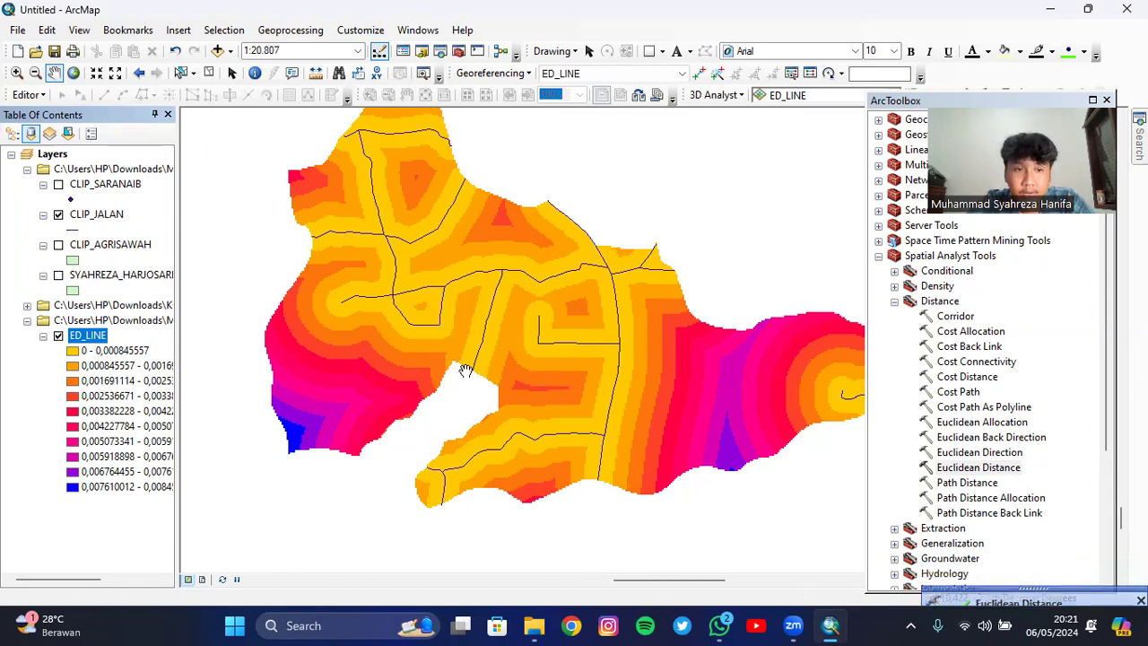
Set up the Spatial Analyst Reclassify tool with ED_LINE as the input raster
scroll(1022, 502, down, 5)
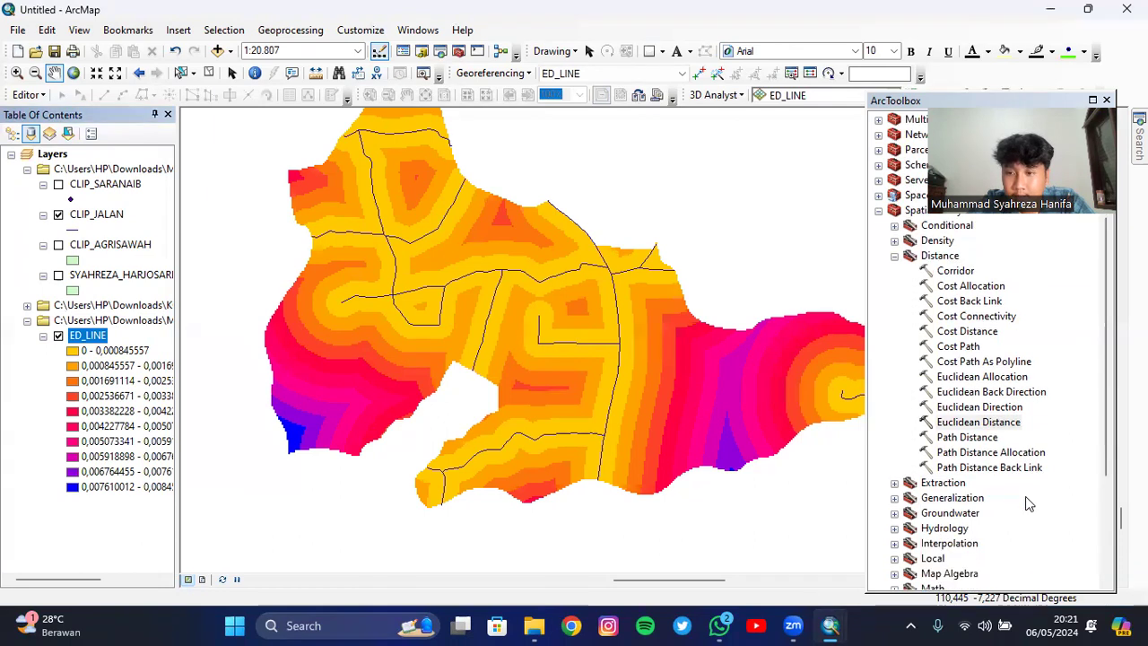
double_click(936, 483)
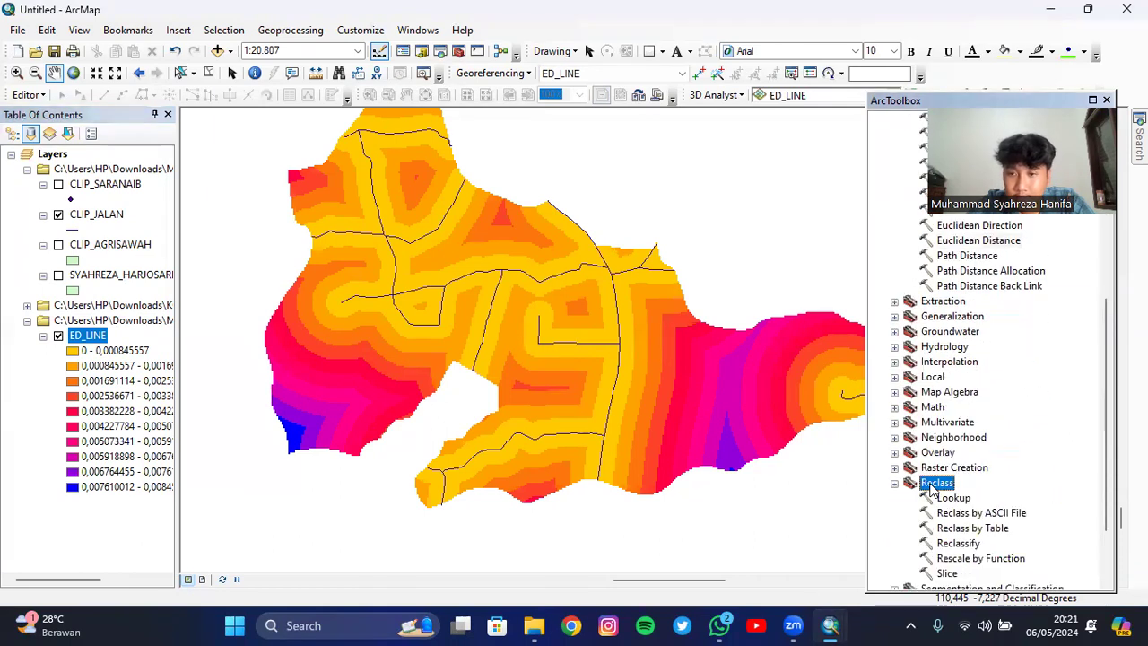
scroll(952, 499, down, 1)
double_click(956, 498)
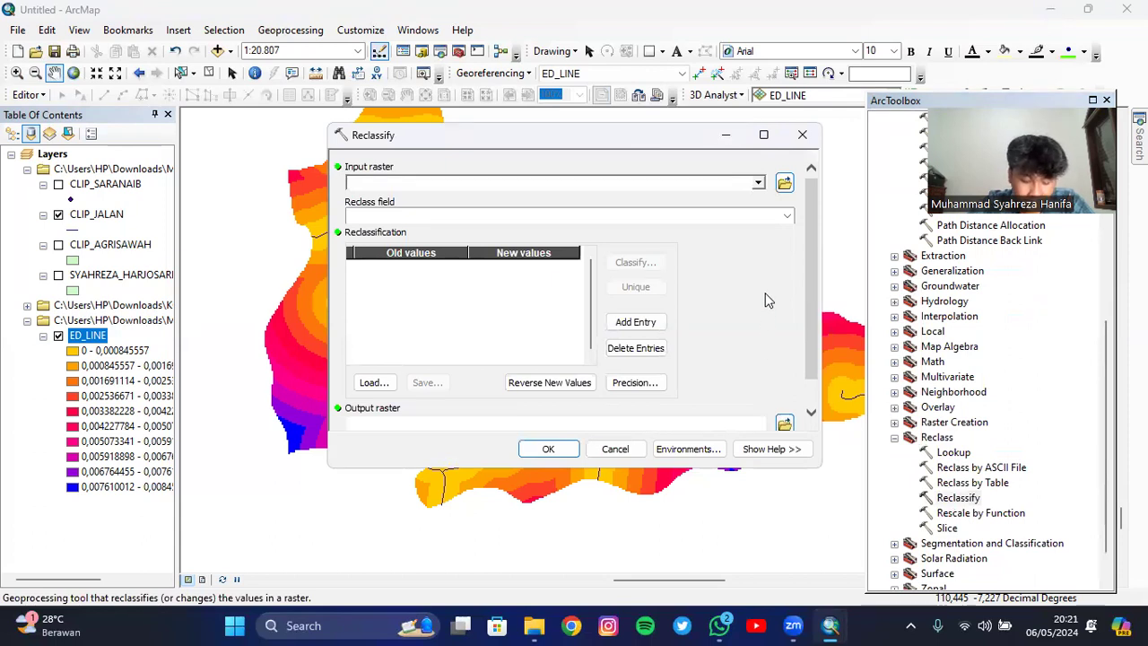
click(758, 183)
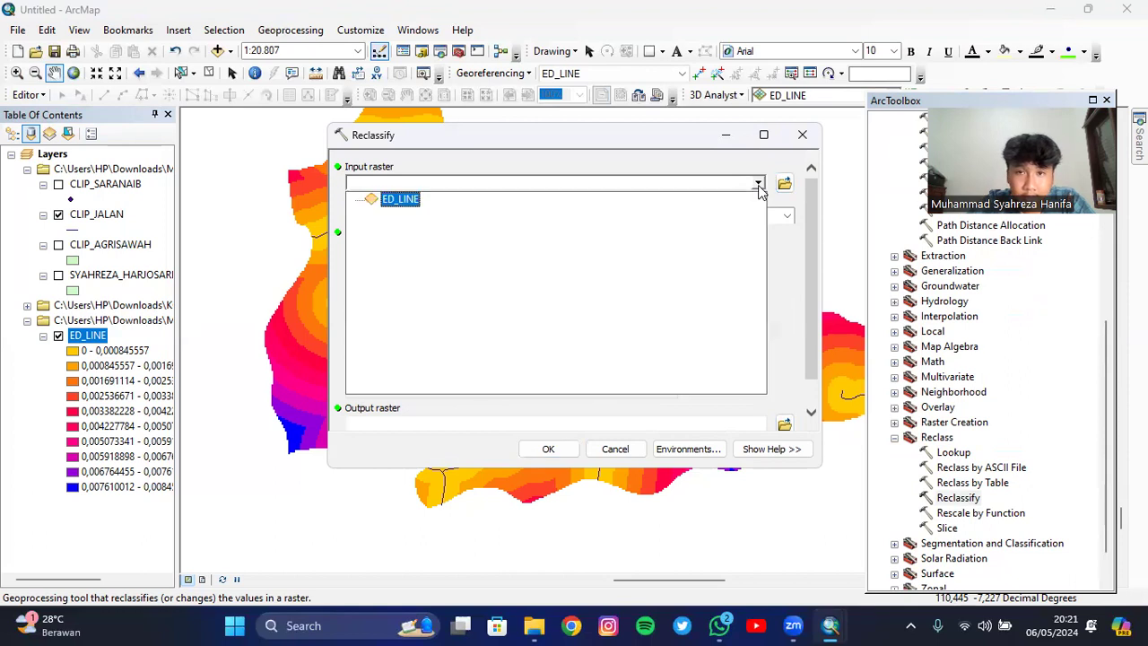
click(399, 199)
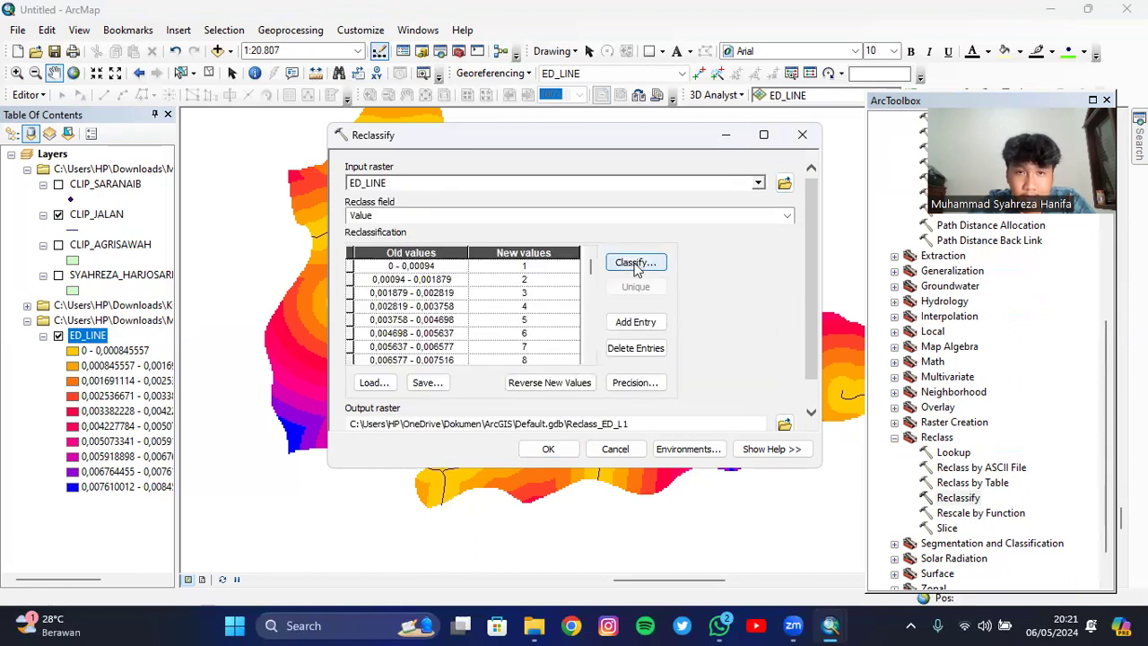
Classify the ED_LINE values into 5 Natural Breaks (Jenks) classes for the reclassification
click(632, 261)
click(432, 162)
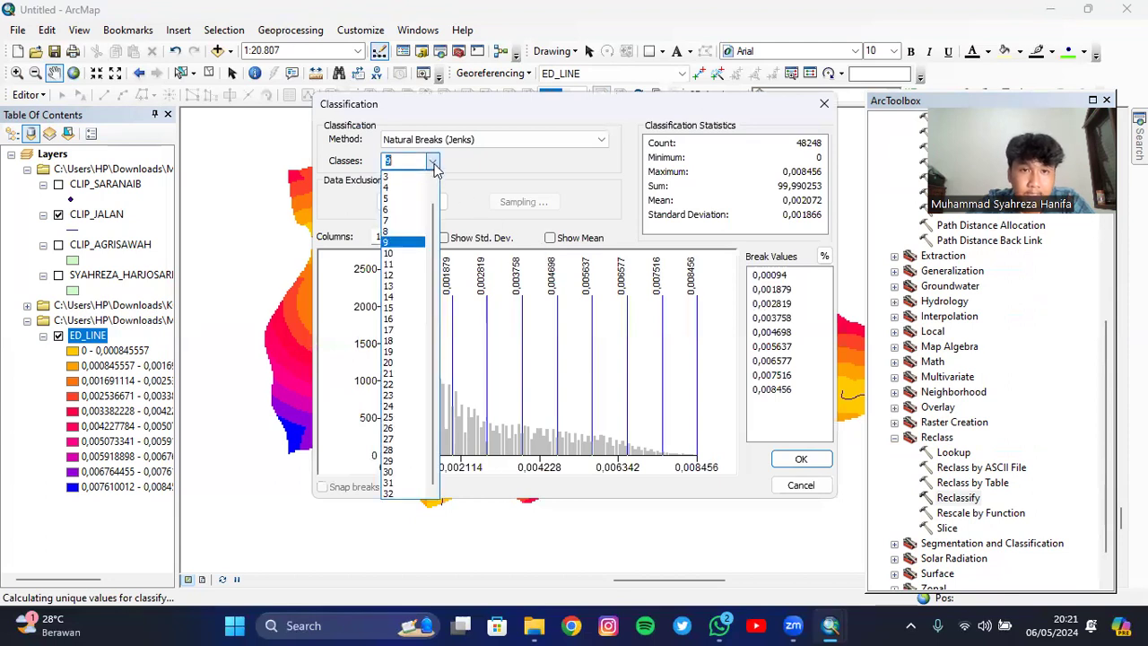
click(408, 201)
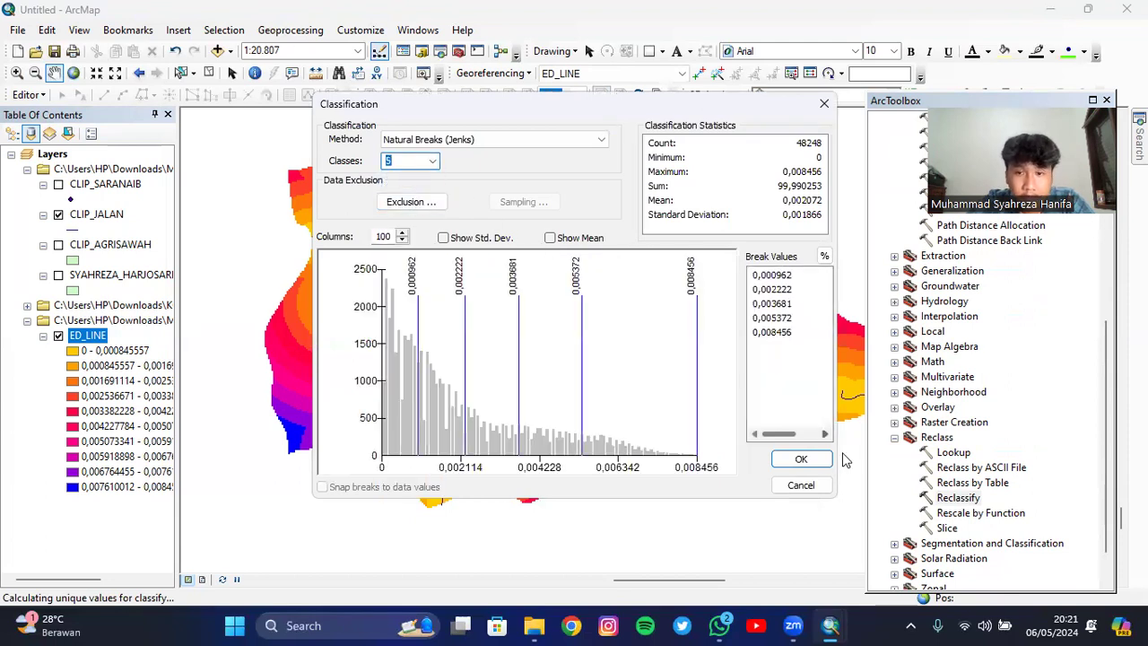
click(801, 458)
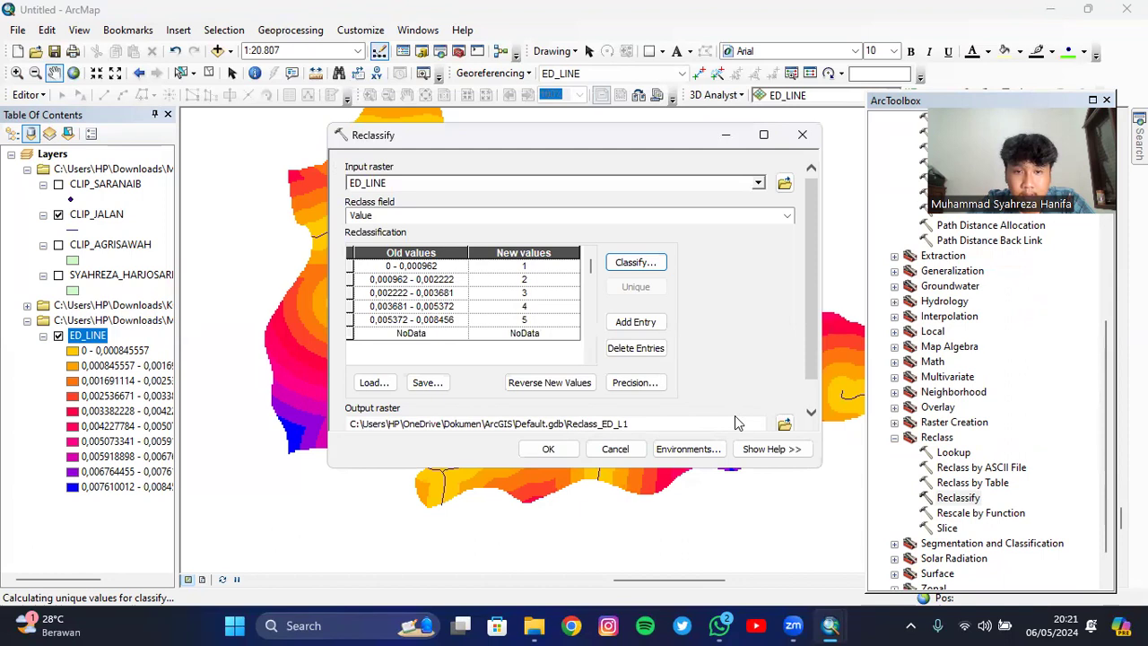
Name the reclassified output raster RC_LINE in the MODUL 7 SIG OLAH DATA folder and run the Reclassify
scroll(749, 423, down, 1)
click(783, 393)
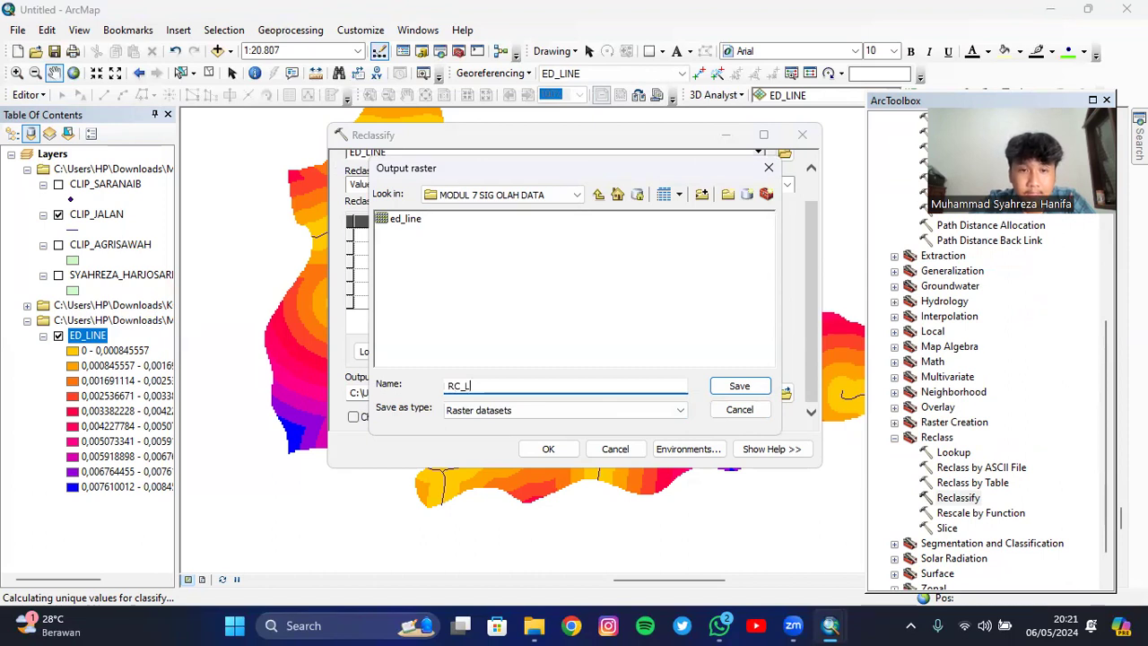
click(729, 389)
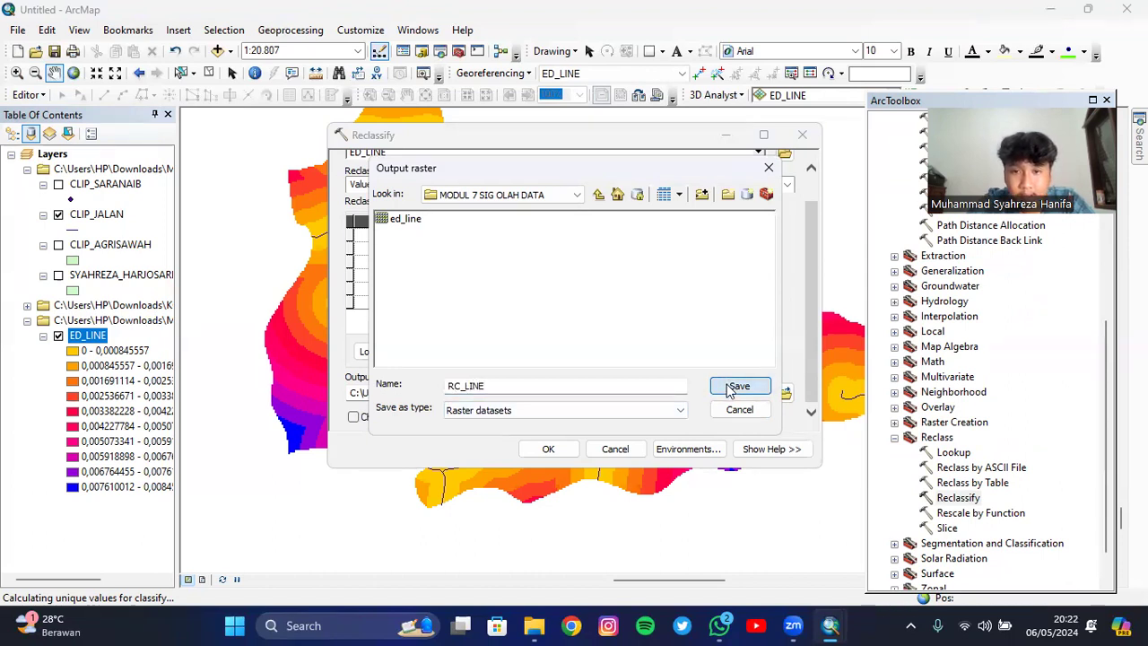
click(548, 449)
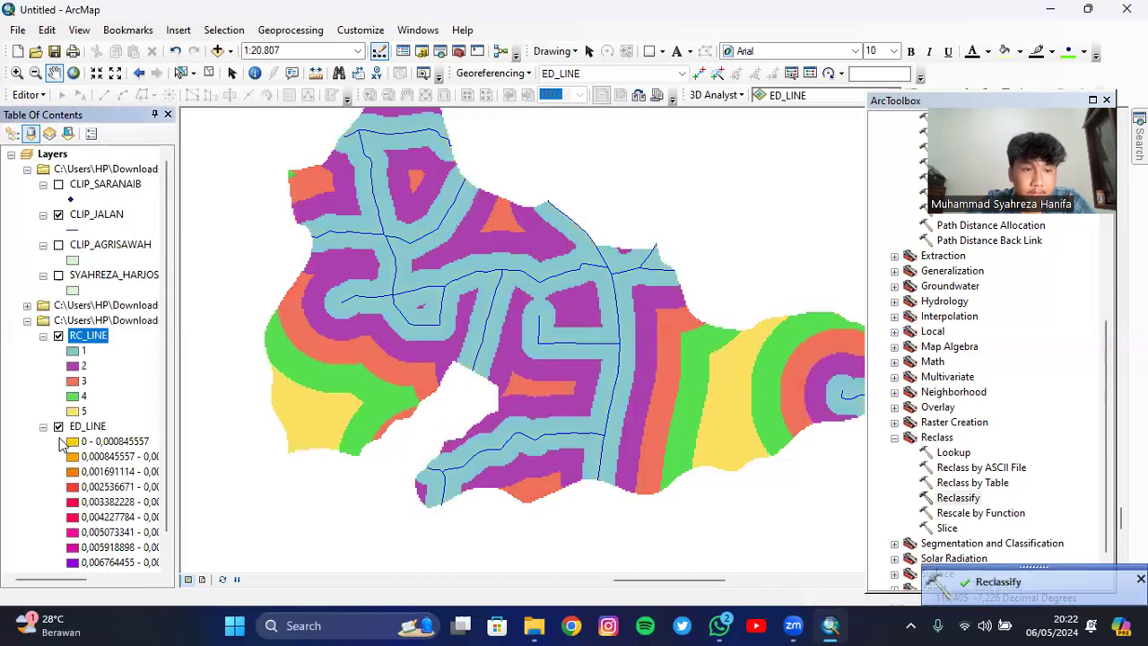
Hide the ED_LINE, RC_LINE and CLIP_JALAN layers and show CLIP_AGRISAWAH with the Harjosari village boundary
click(59, 425)
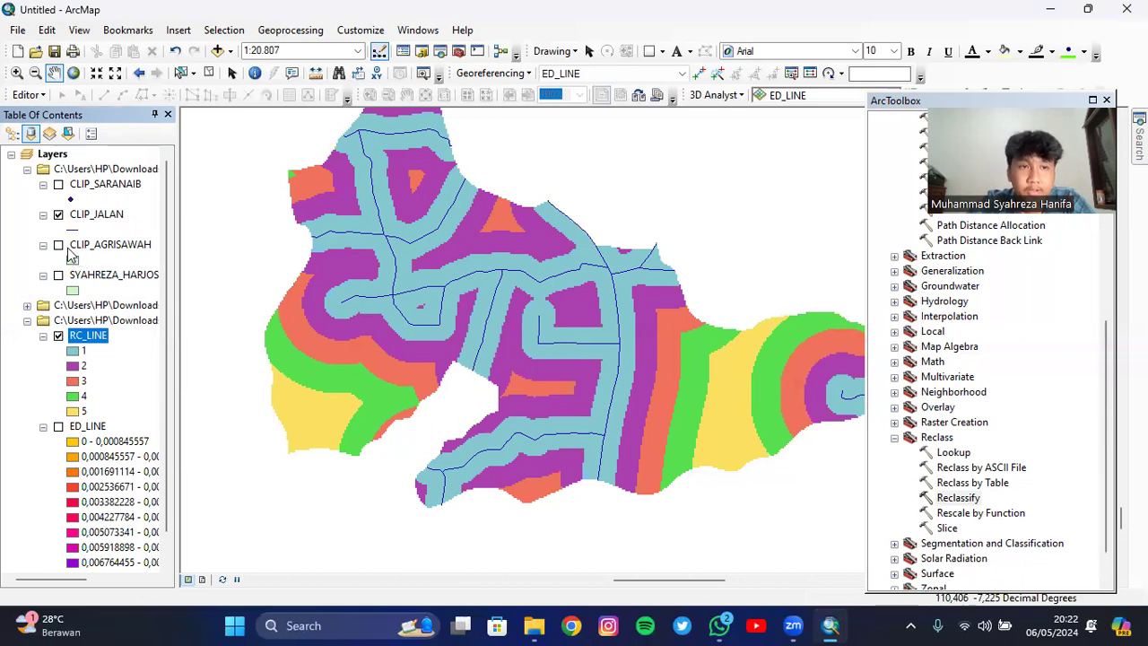
click(58, 335)
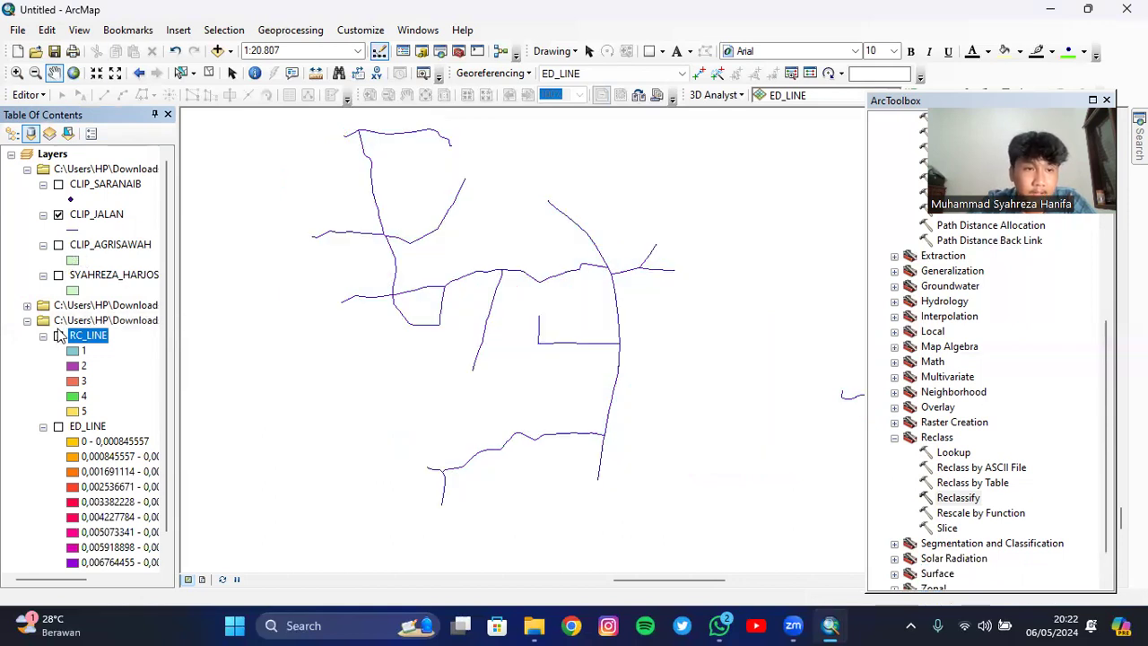
click(59, 275)
click(59, 215)
click(58, 244)
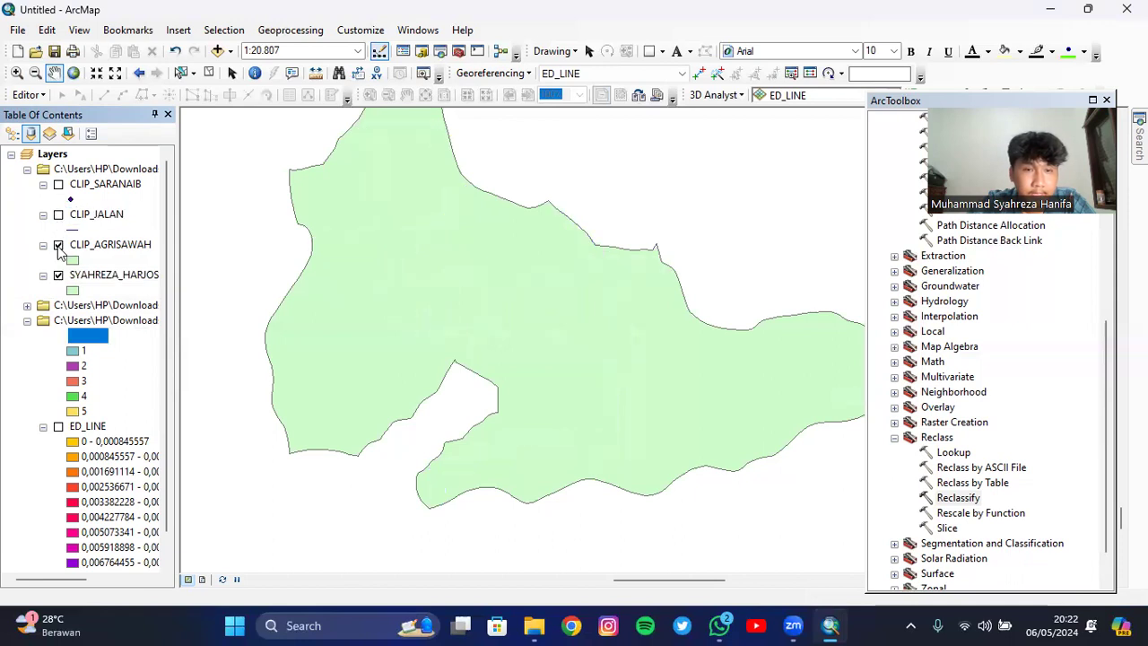
Set up Euclidean Distance with CLIP_AGRISAWAH as source and ED_AREA in the MODUL 7 SIG OLAH DATA folder as output distance raster
scroll(1003, 403, up, 4)
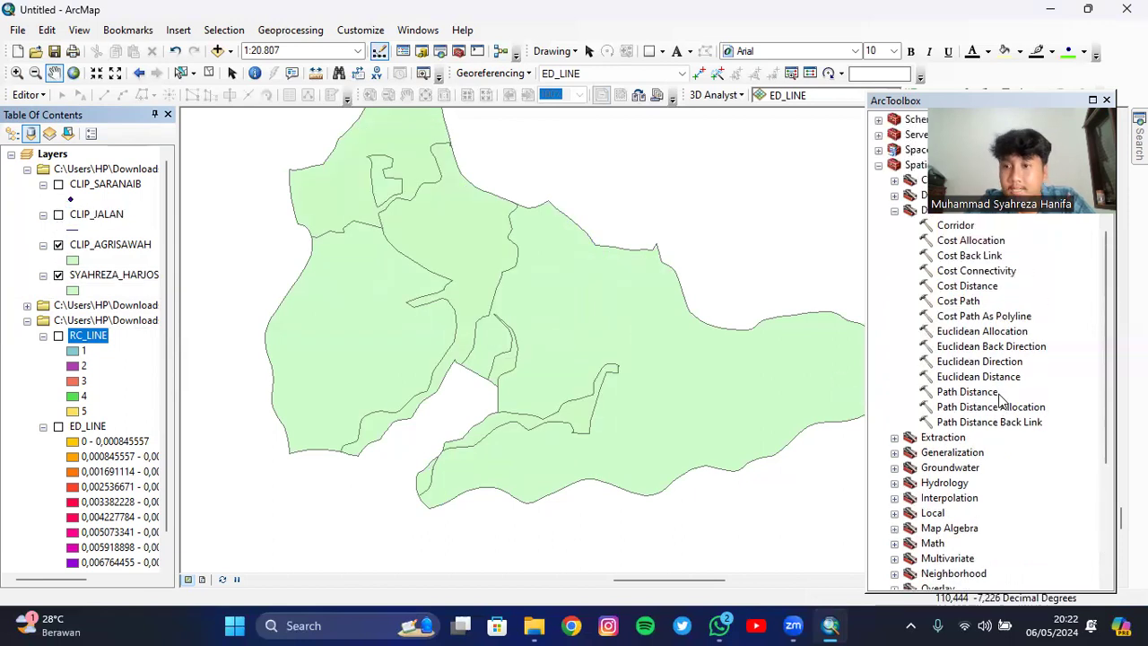
double_click(986, 377)
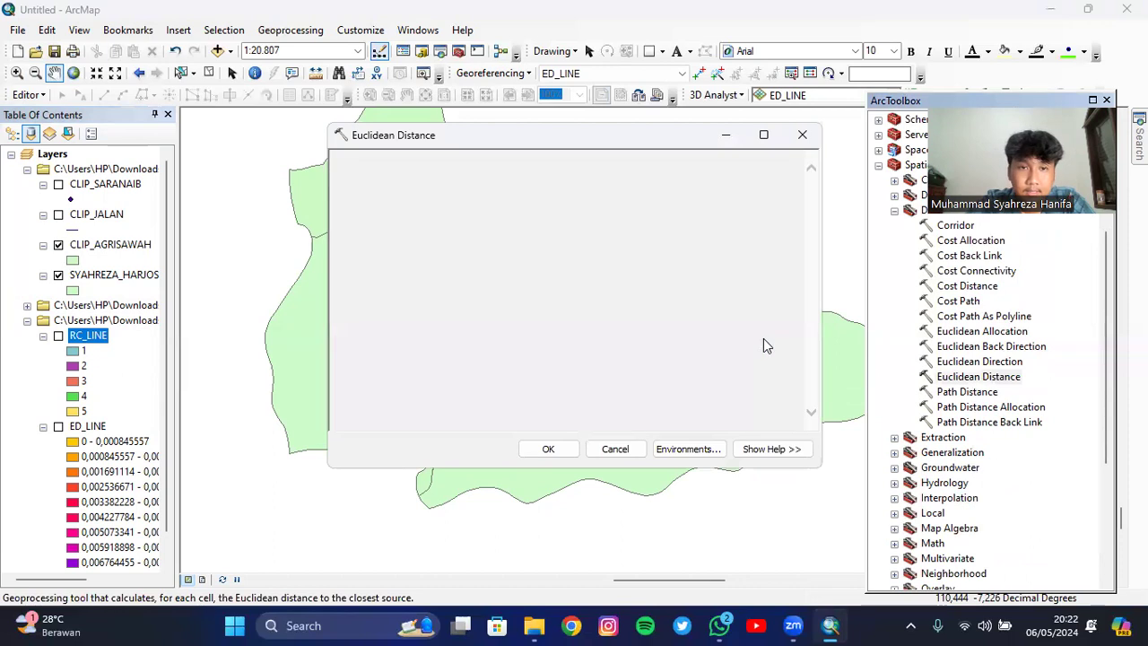
click(758, 183)
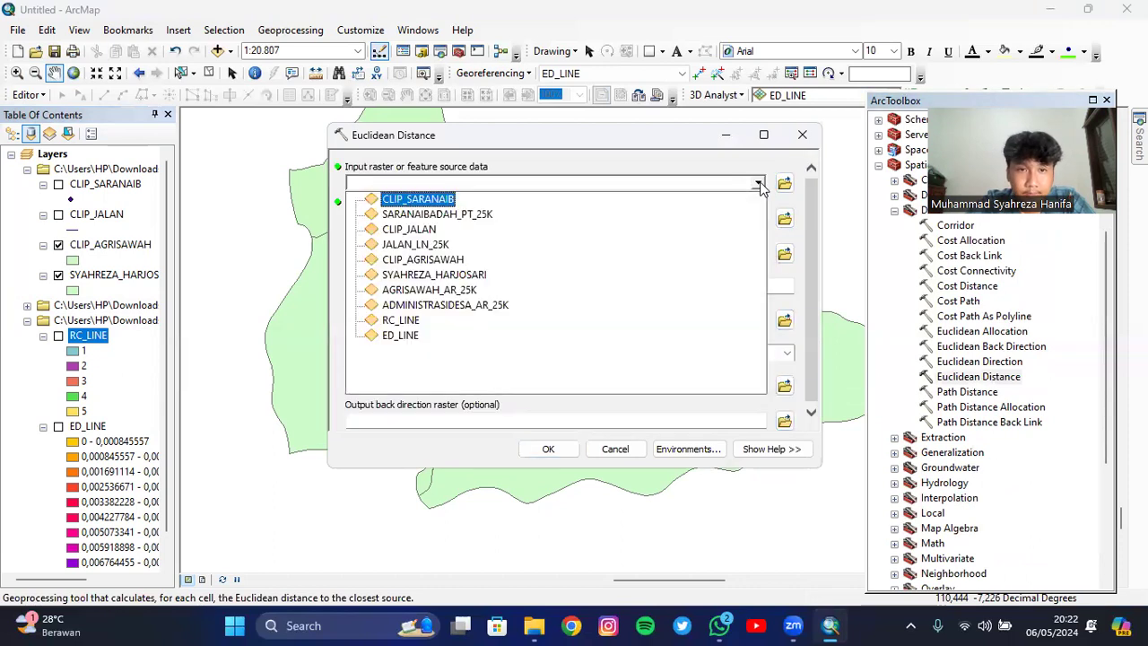
click(744, 513)
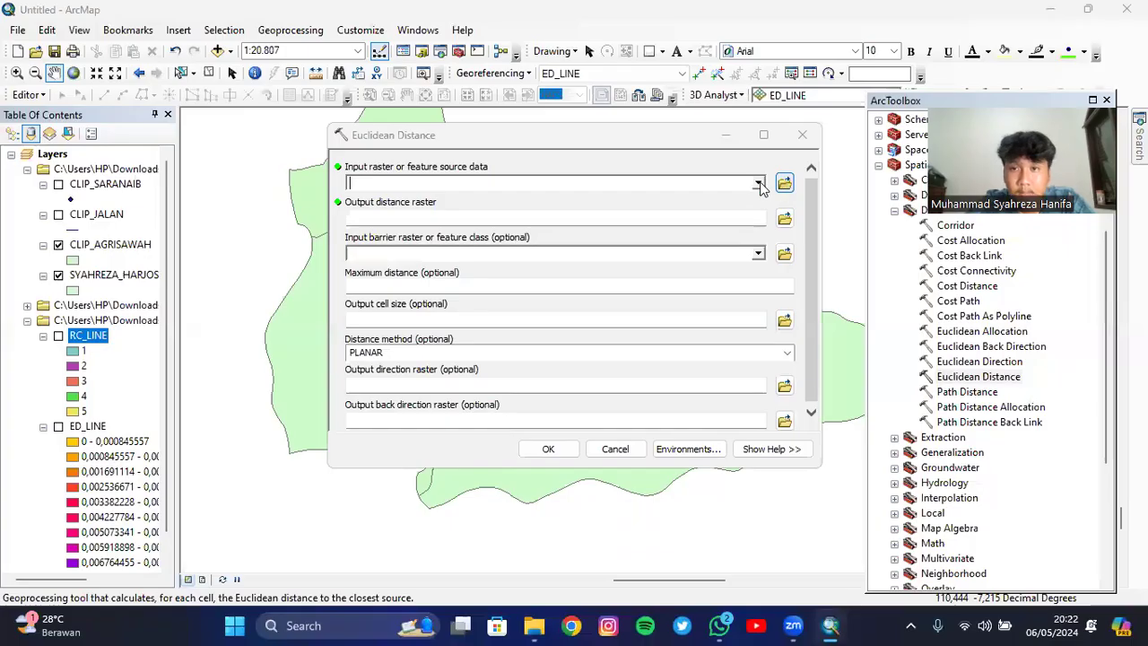
click(759, 182)
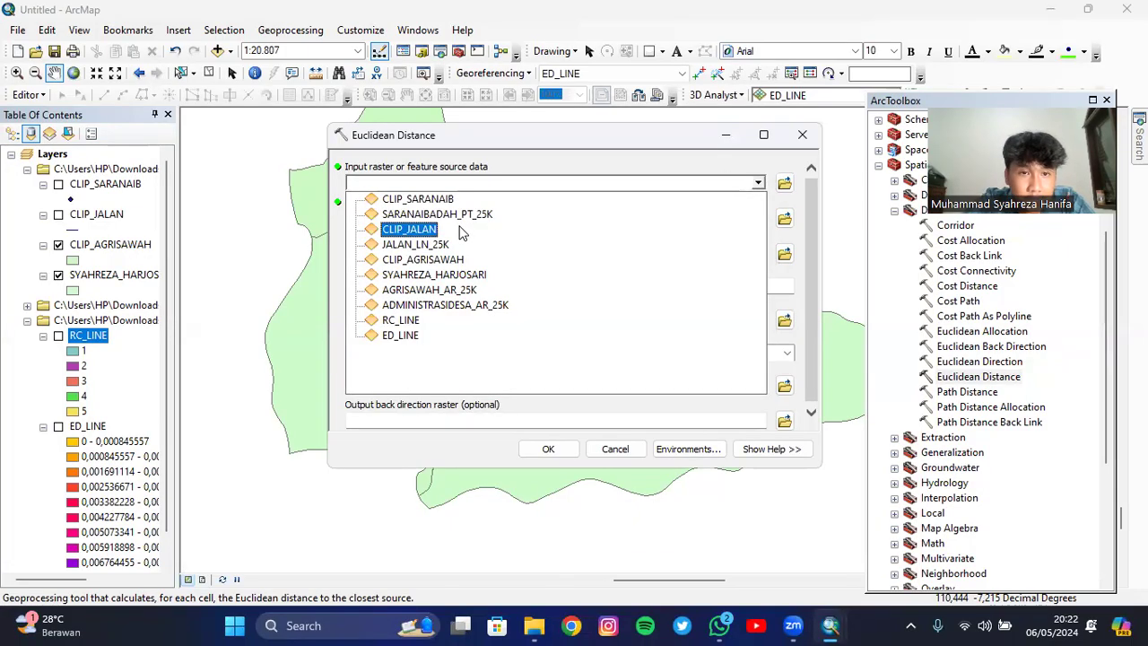
click(435, 259)
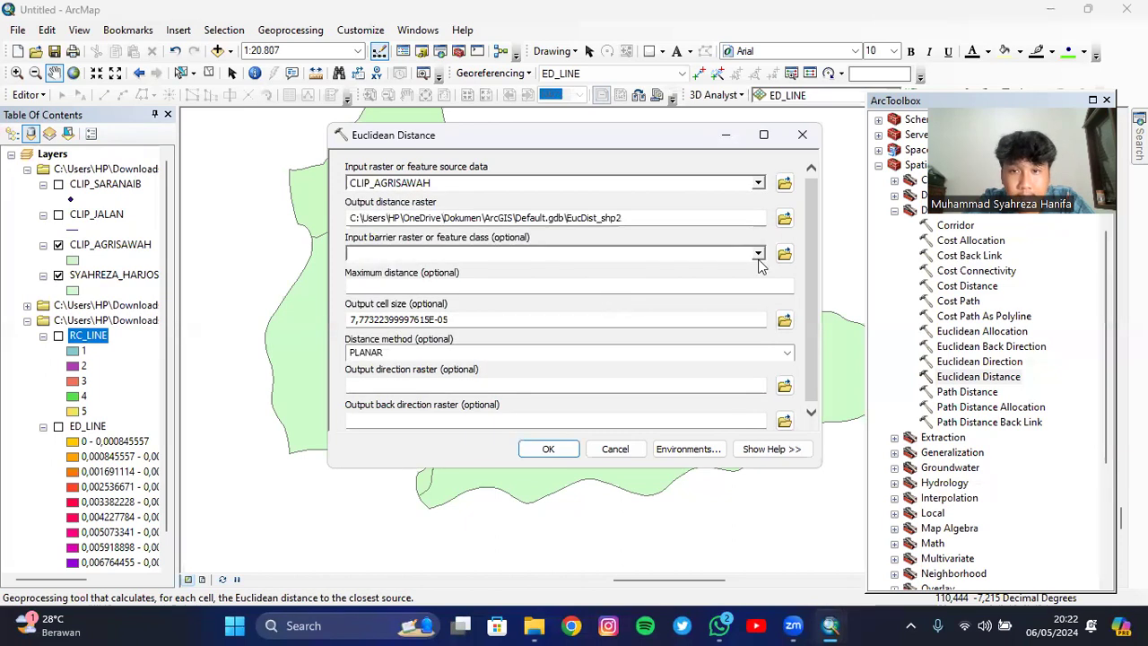
click(784, 218)
text(ED_AREA)
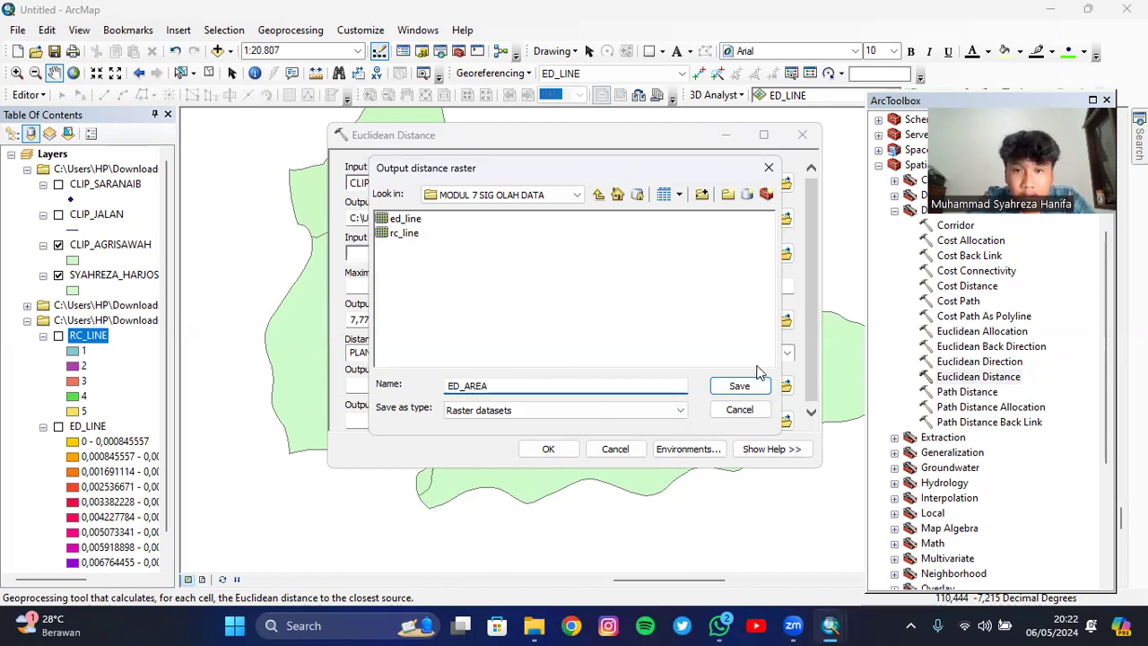
click(741, 386)
Set the tool's processing extent to match the Harjosari village layer in the environment settings
click(667, 453)
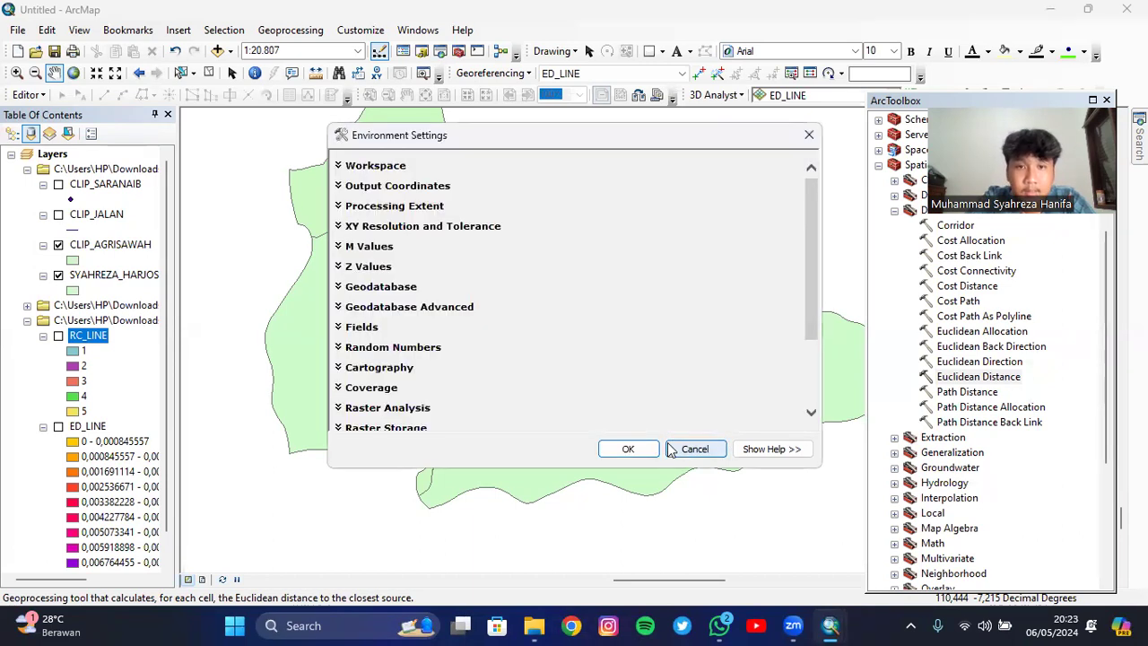
click(425, 208)
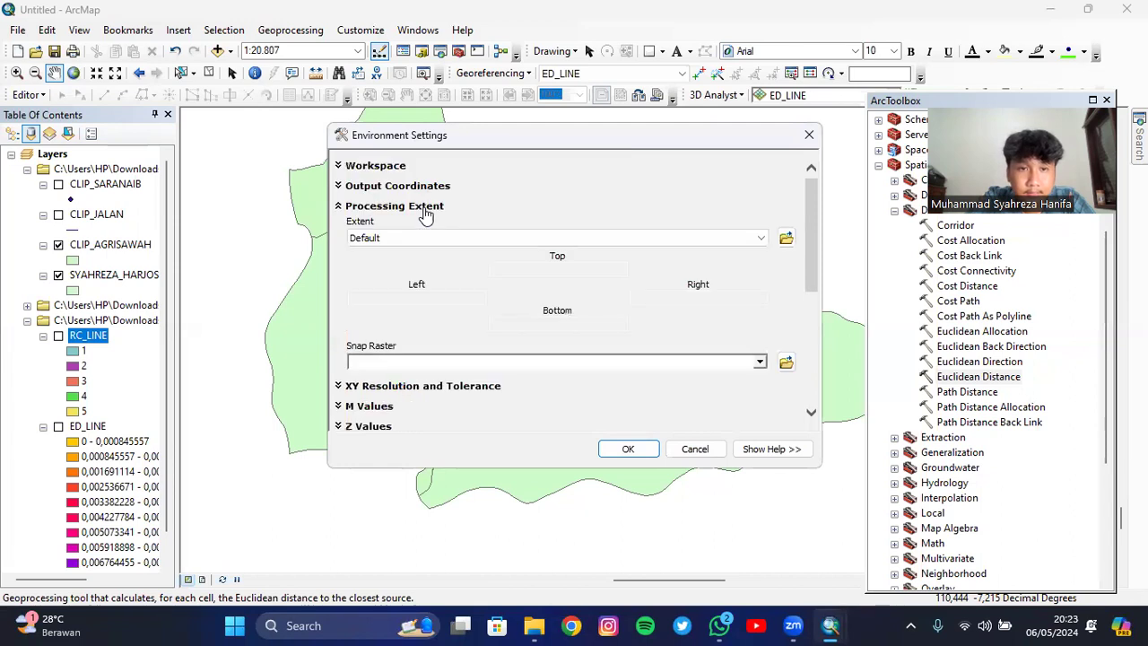
click(672, 239)
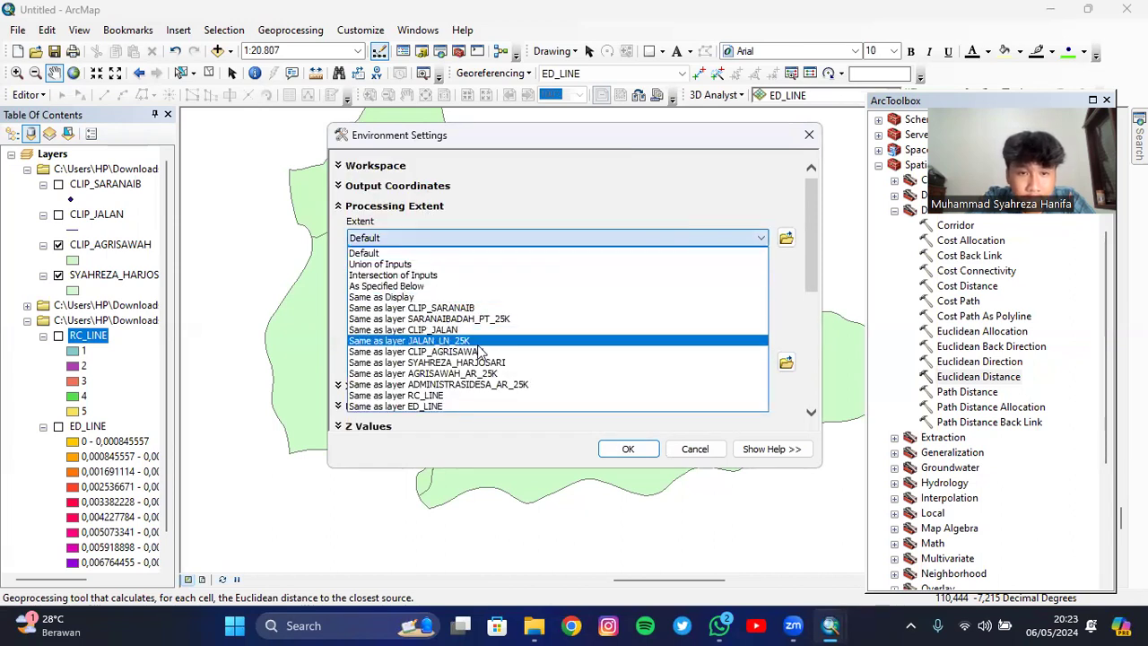
click(478, 362)
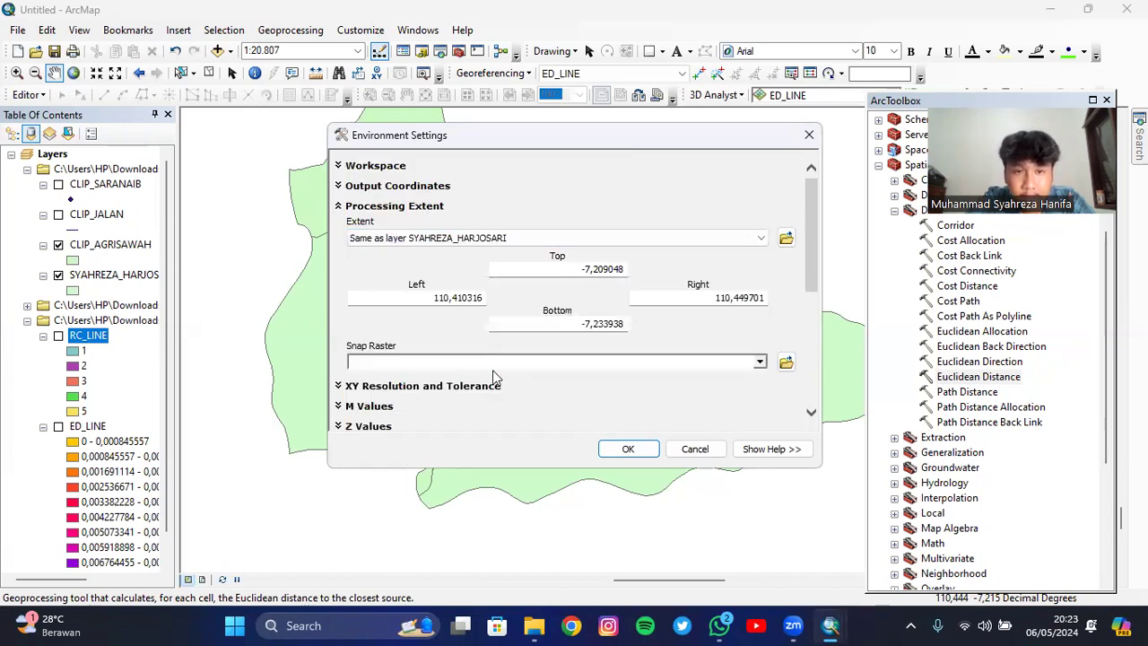
Set the raster analysis cell size to Maximum of Inputs and the mask to the Harjosari village layer, and accept the environment settings
scroll(494, 376, down, 5)
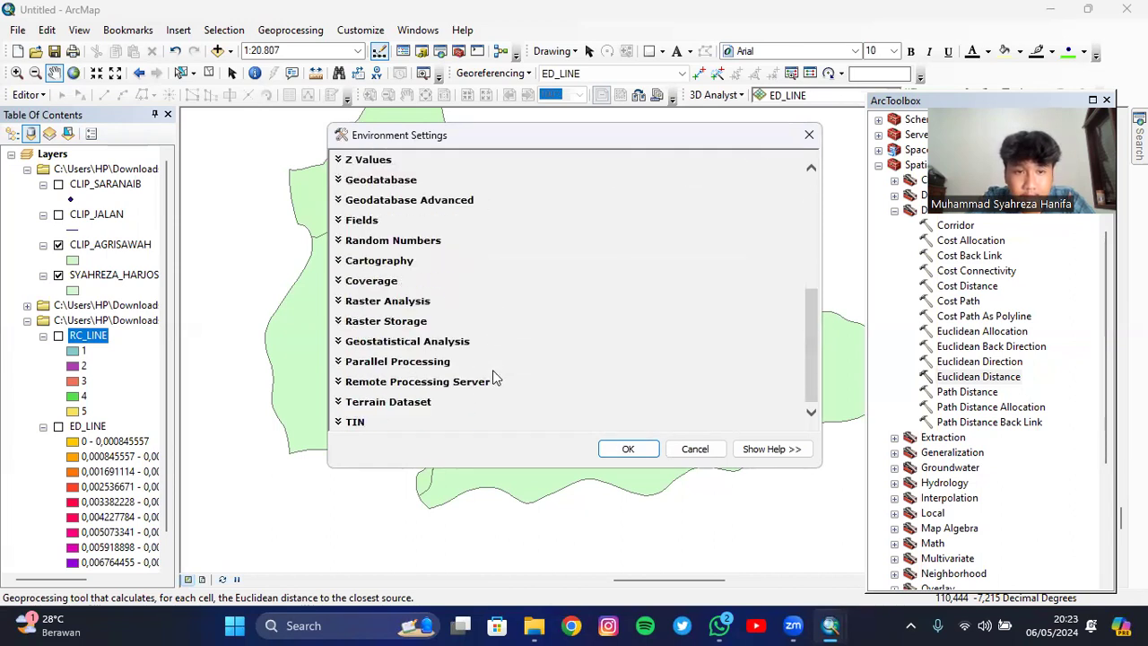
click(394, 301)
click(547, 333)
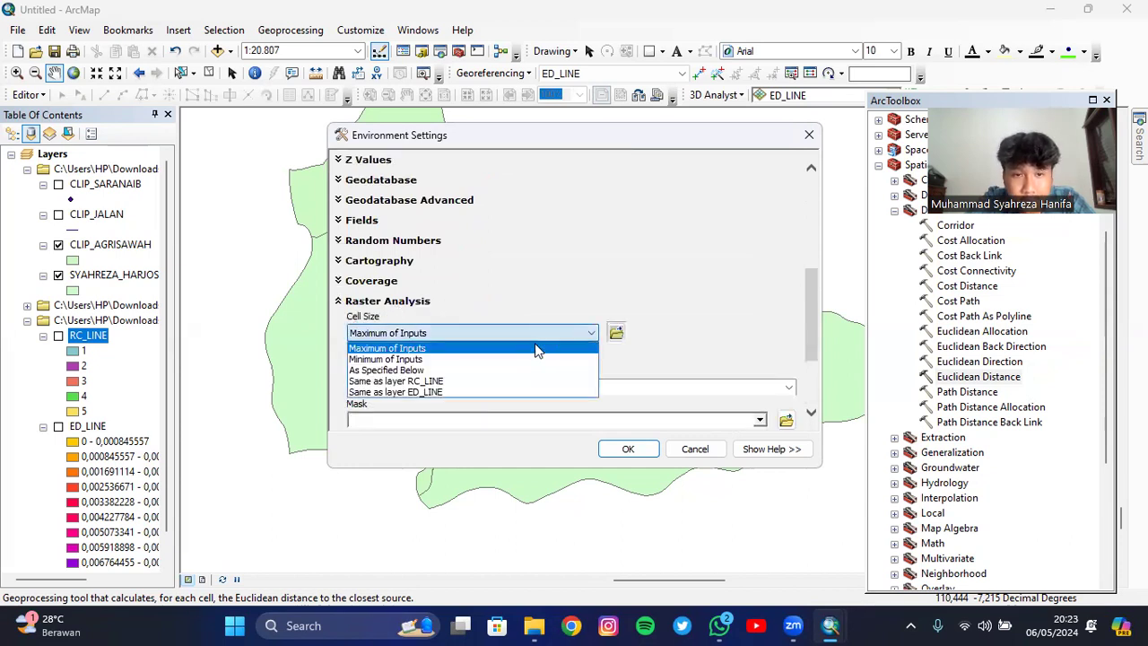
click(526, 351)
scroll(553, 359, down, 1)
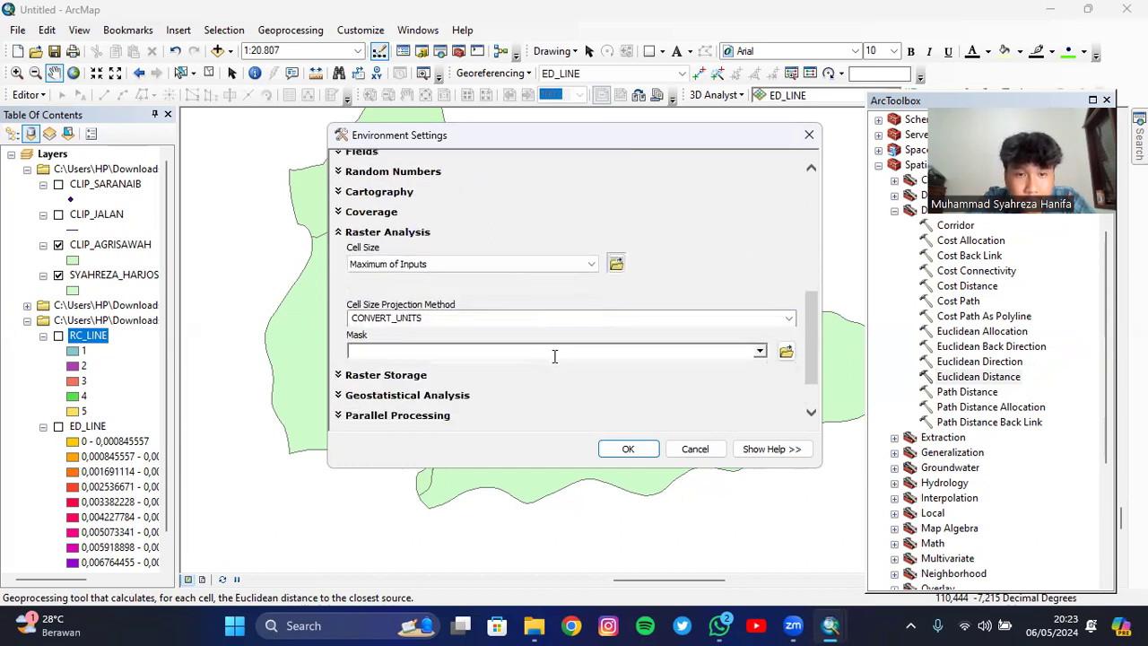
click(760, 352)
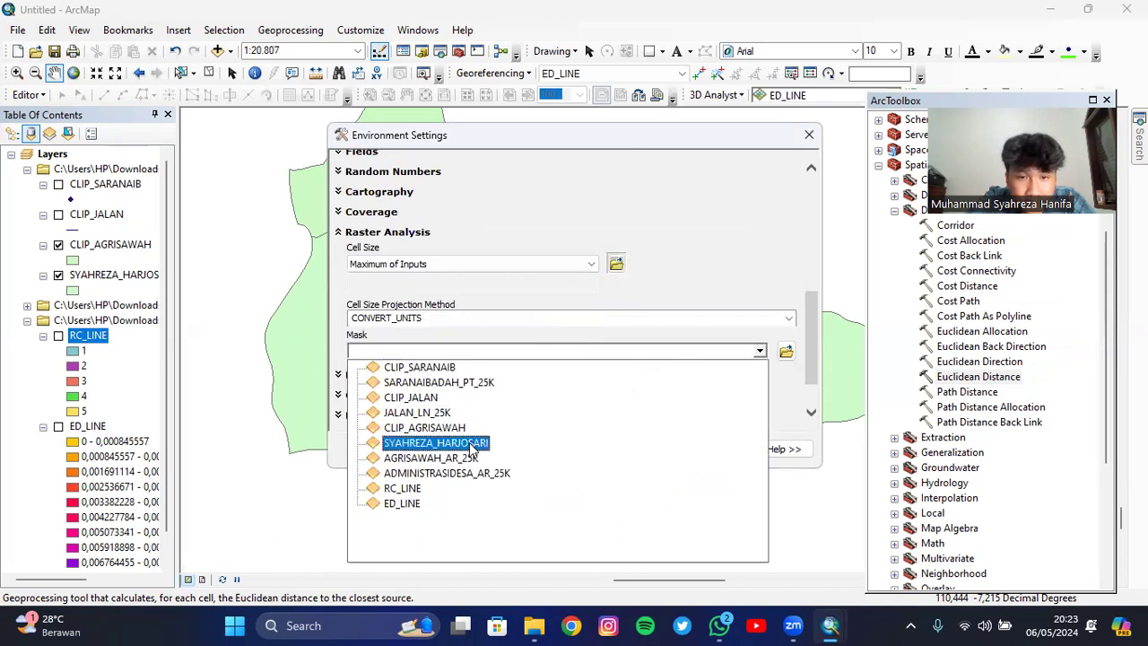
click(617, 444)
click(647, 448)
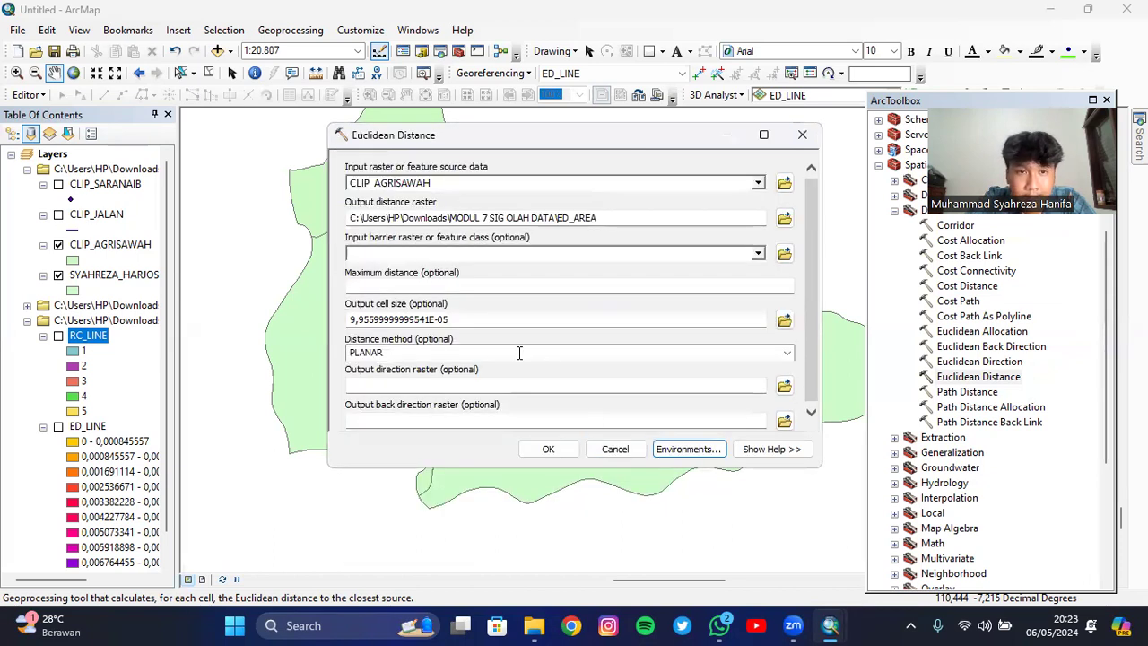
Run the Euclidean Distance for the clipped rice fields and hide the Harjosari layer covering the raster
click(547, 449)
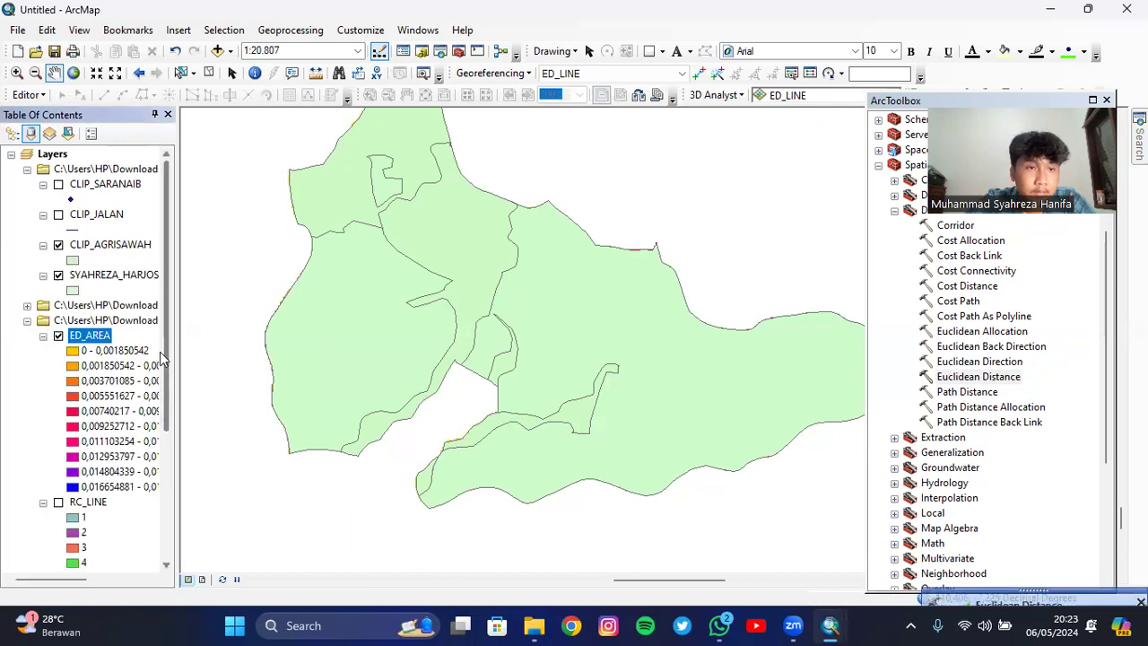
click(58, 276)
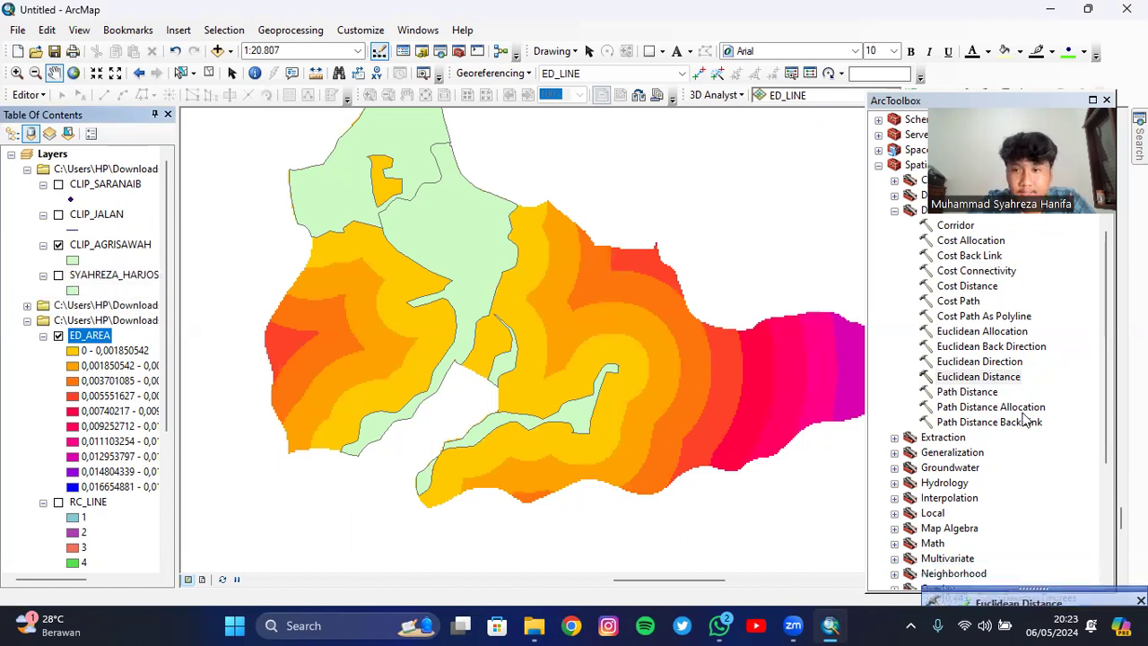
Set up the Spatial Analyst Reclassify tool with ED_AREA as the input raster
scroll(1022, 422, down, 5)
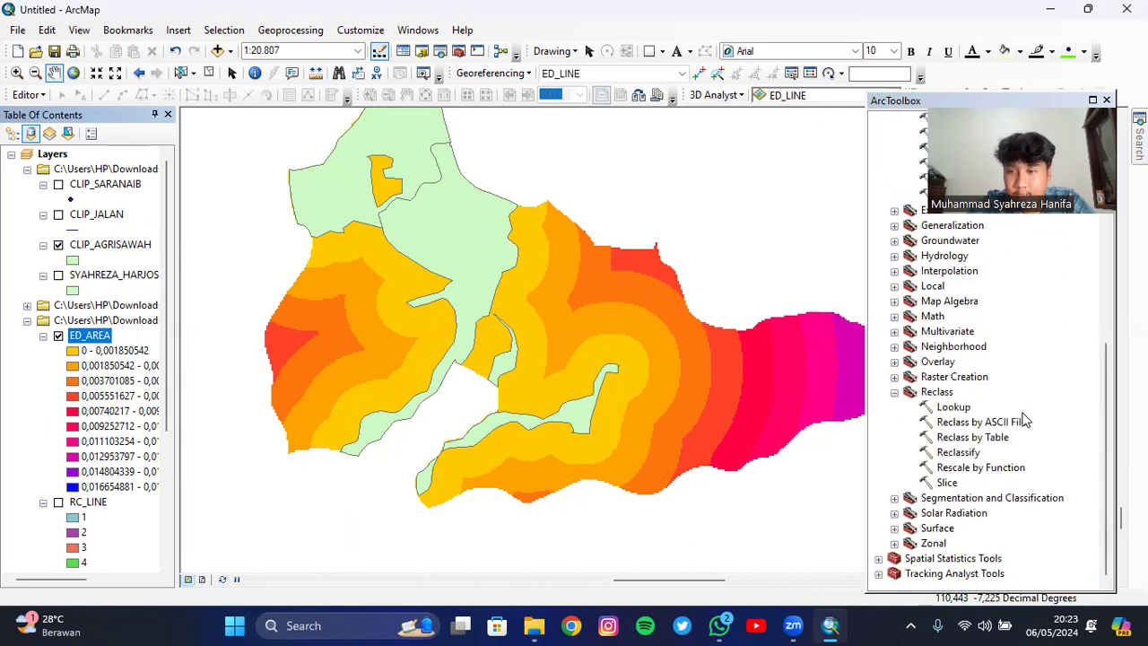
double_click(957, 453)
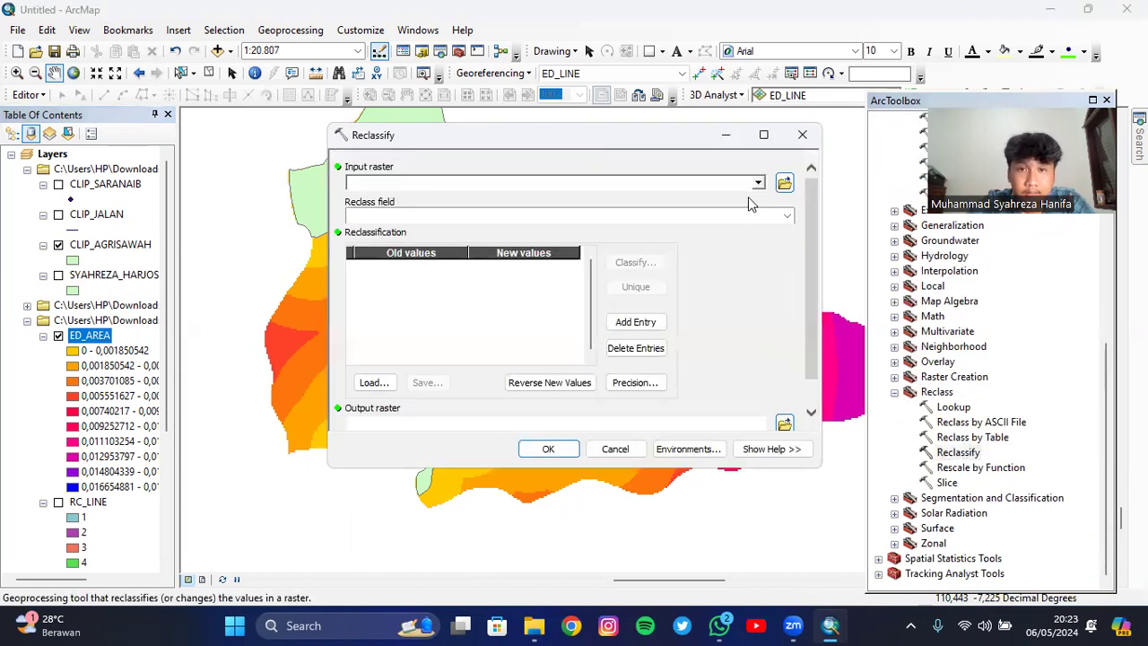
click(758, 184)
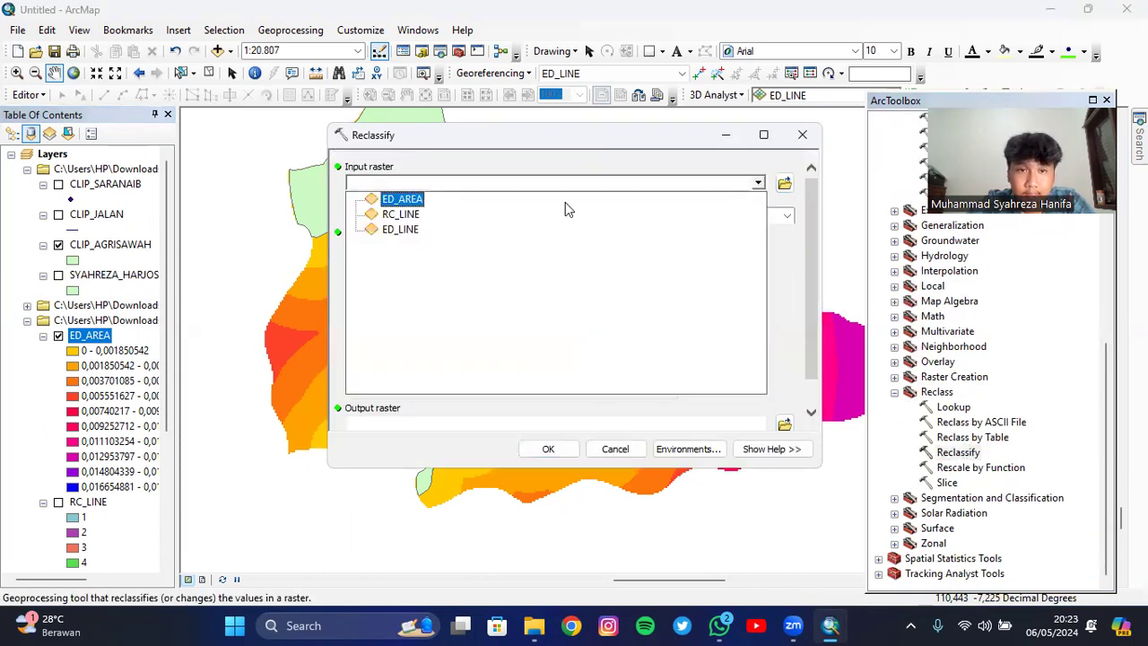
click(404, 199)
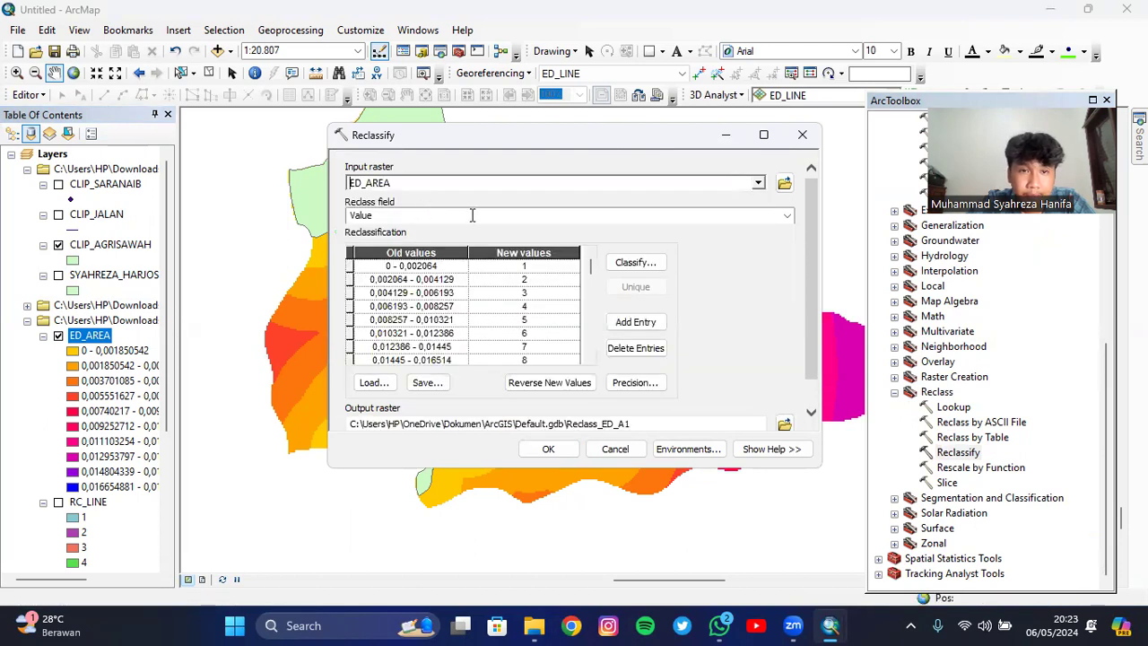
Classify the ED_AREA values into 5 Natural Breaks (Jenks) classes for the reclassification
click(632, 262)
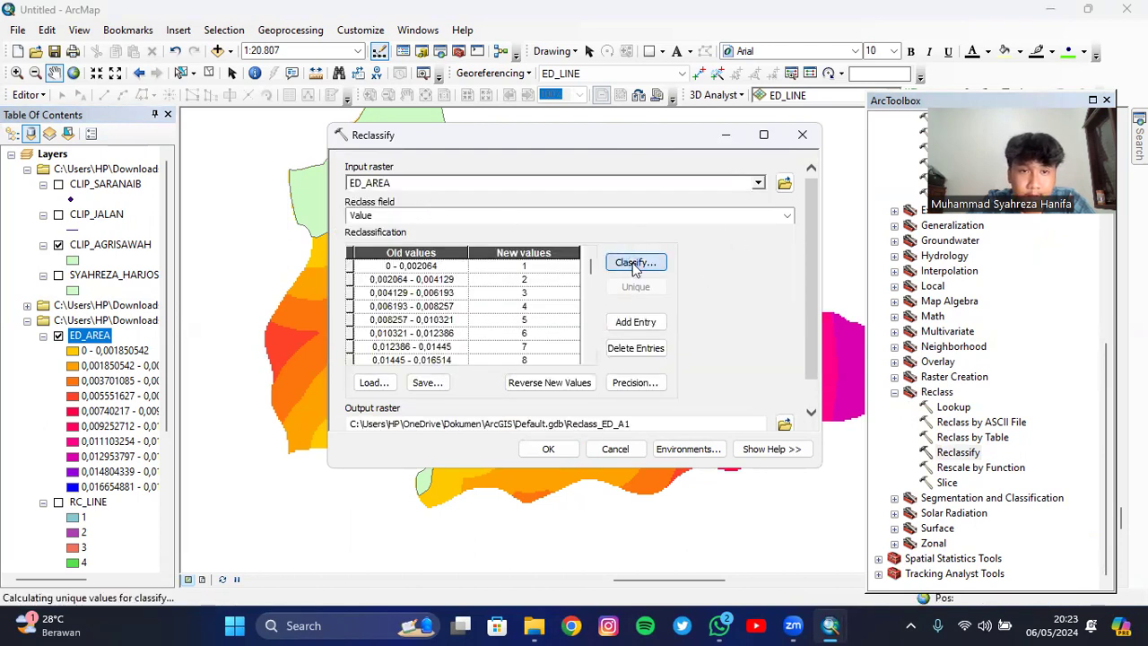
click(413, 162)
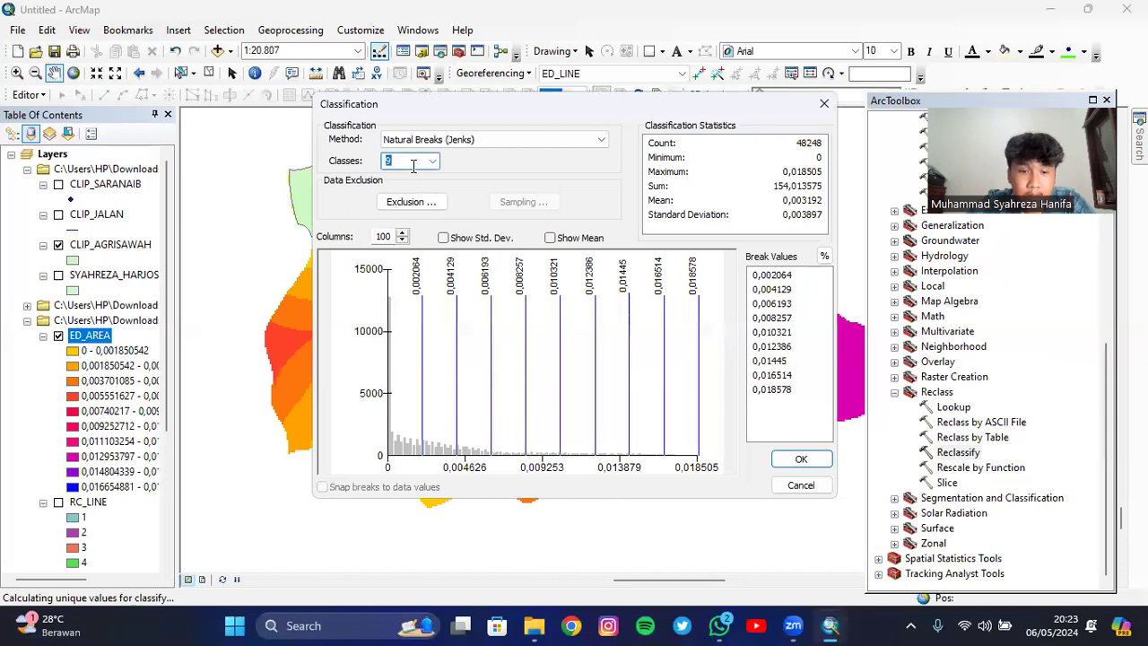
click(432, 160)
click(415, 196)
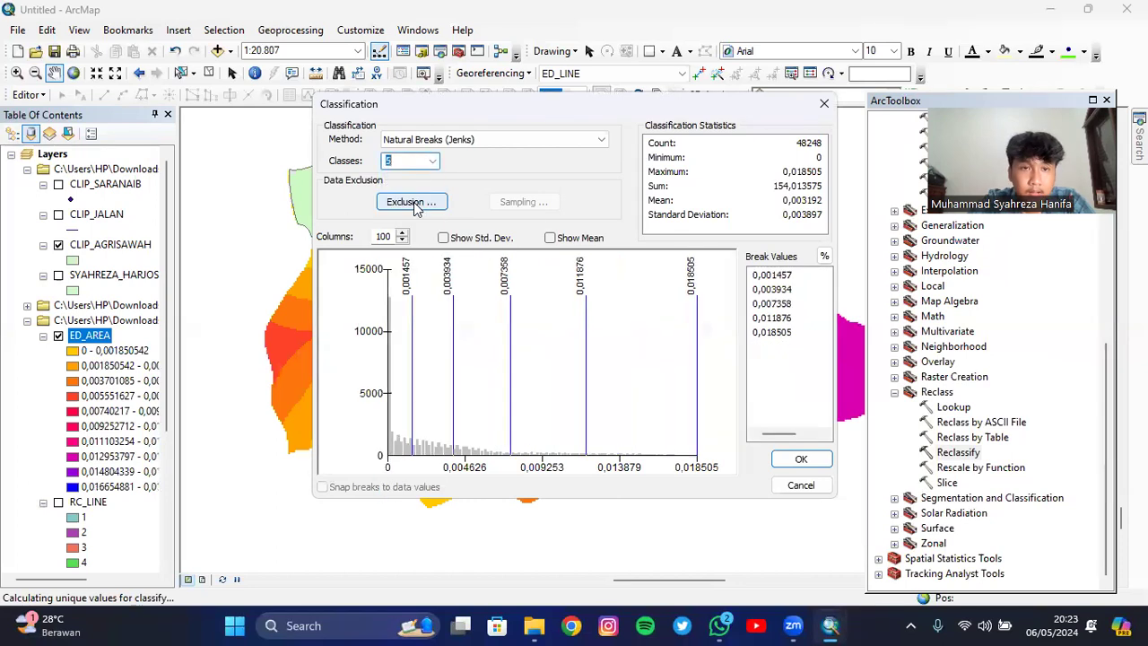
click(800, 460)
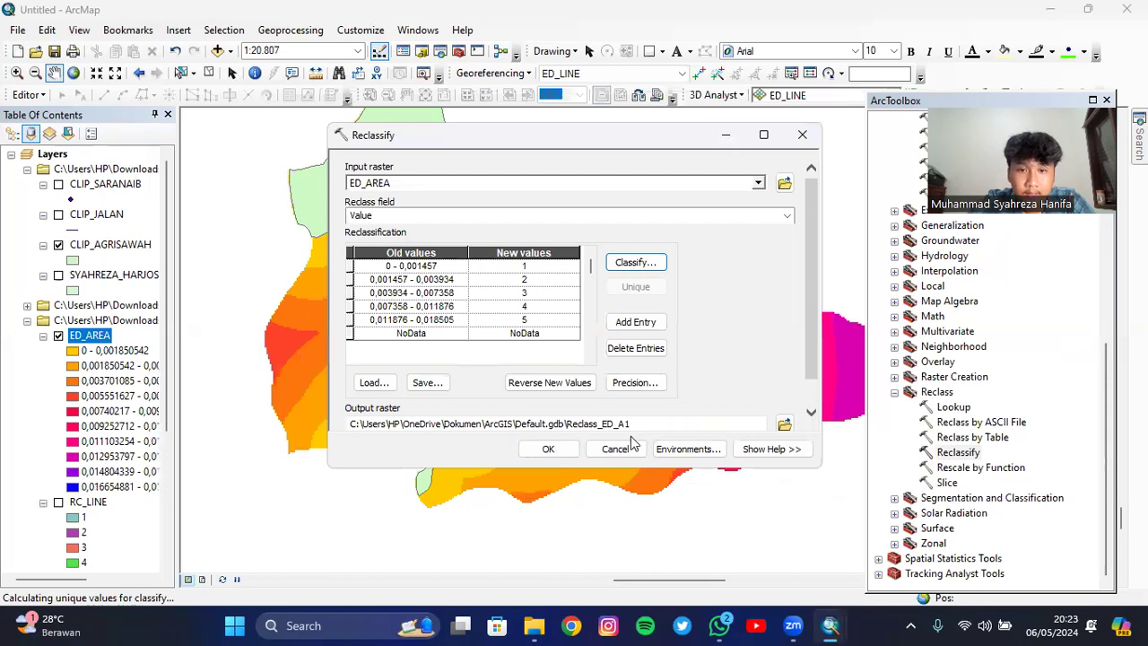
Name the reclassified output raster RC_AREA in the MODUL 7 SIG OLAH DATA folder and run the Reclassify
click(781, 425)
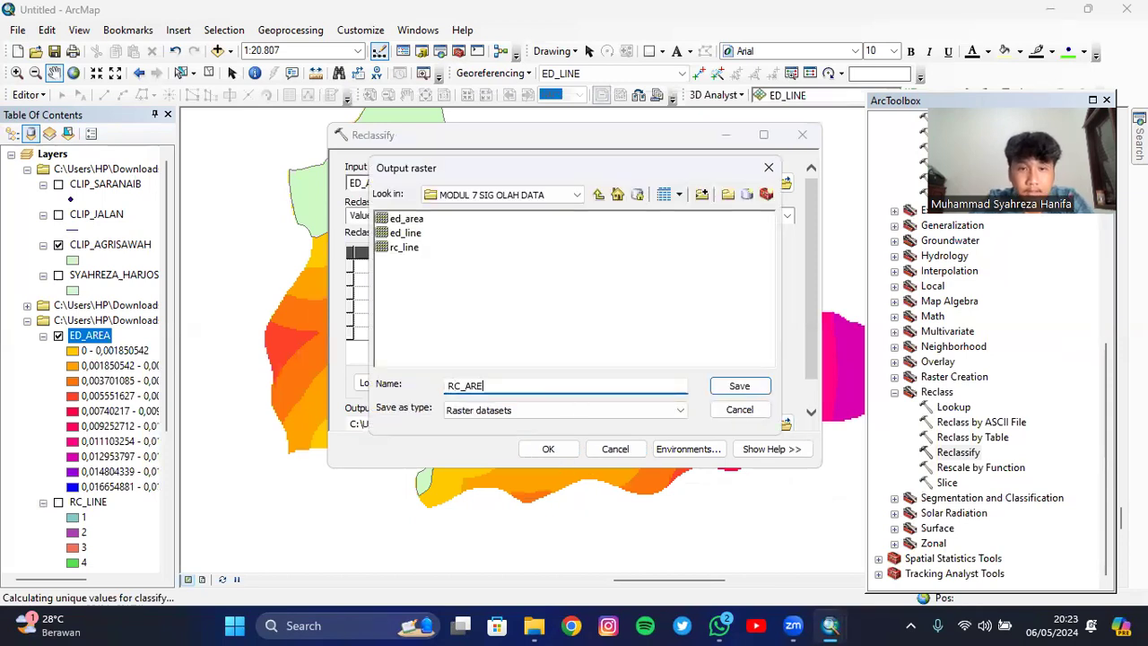
click(739, 386)
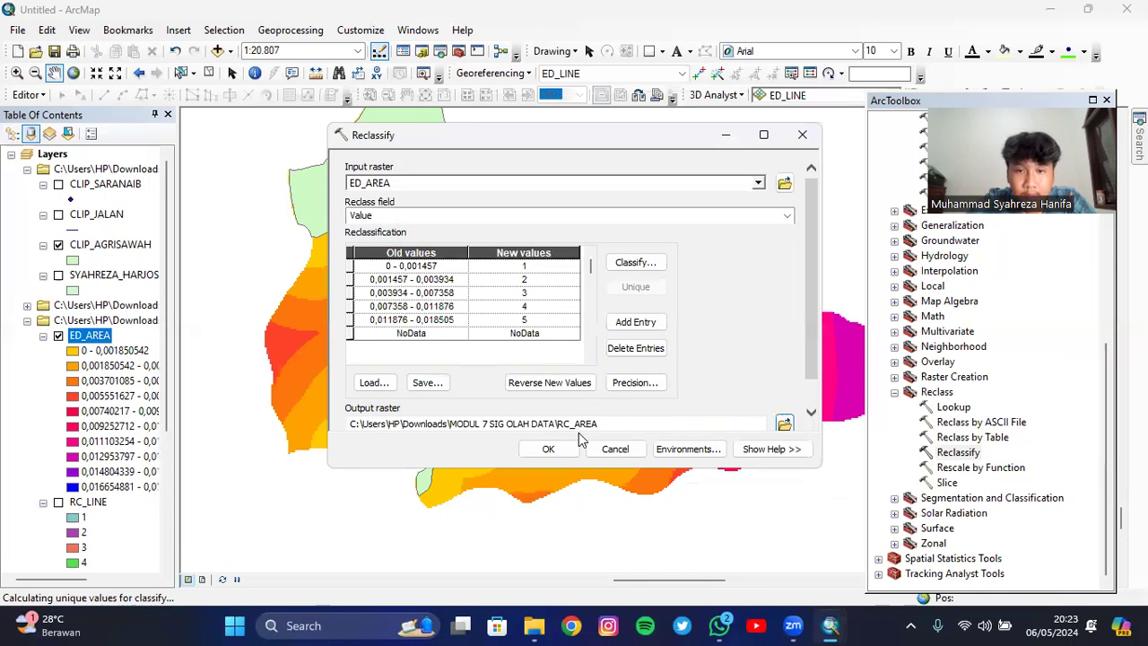
click(548, 449)
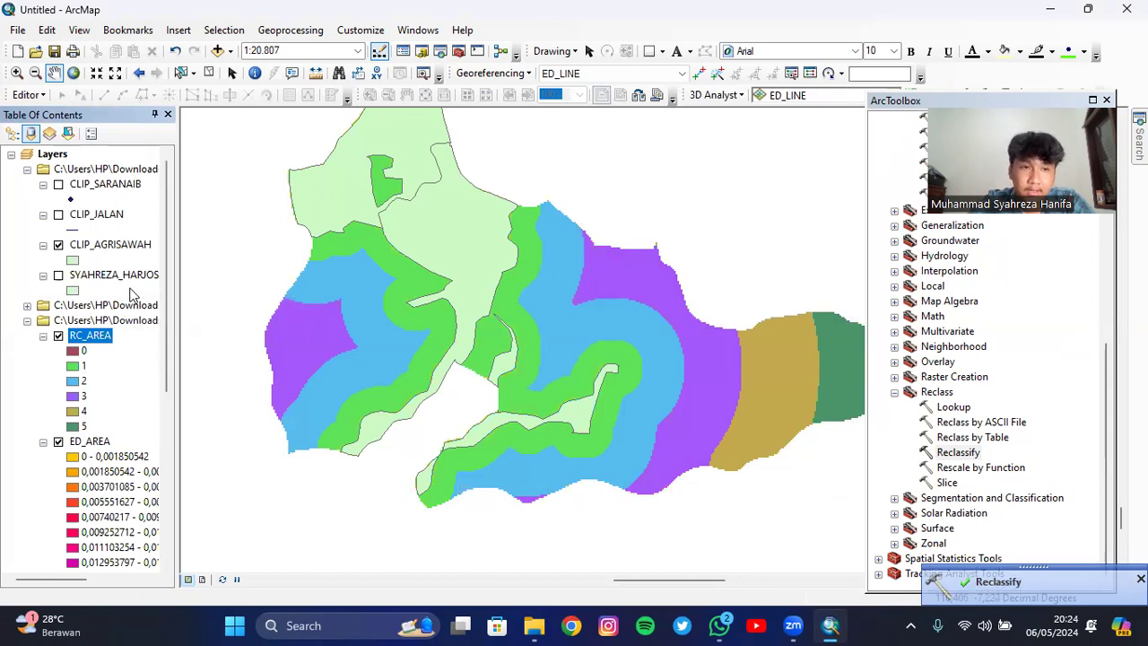
Hide the RC_AREA, ED_AREA and CLIP_AGRISAWAH layers and show the CLIP_SARANAIB points over the Harjosari village boundary
click(59, 335)
click(58, 442)
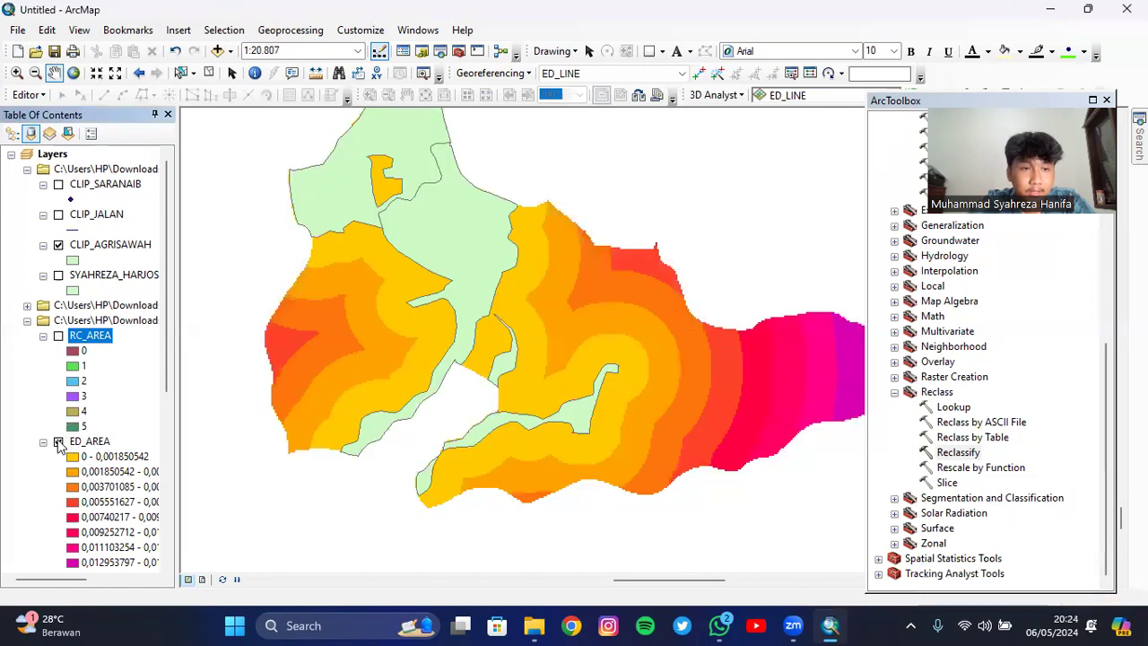
click(58, 275)
click(61, 249)
click(59, 246)
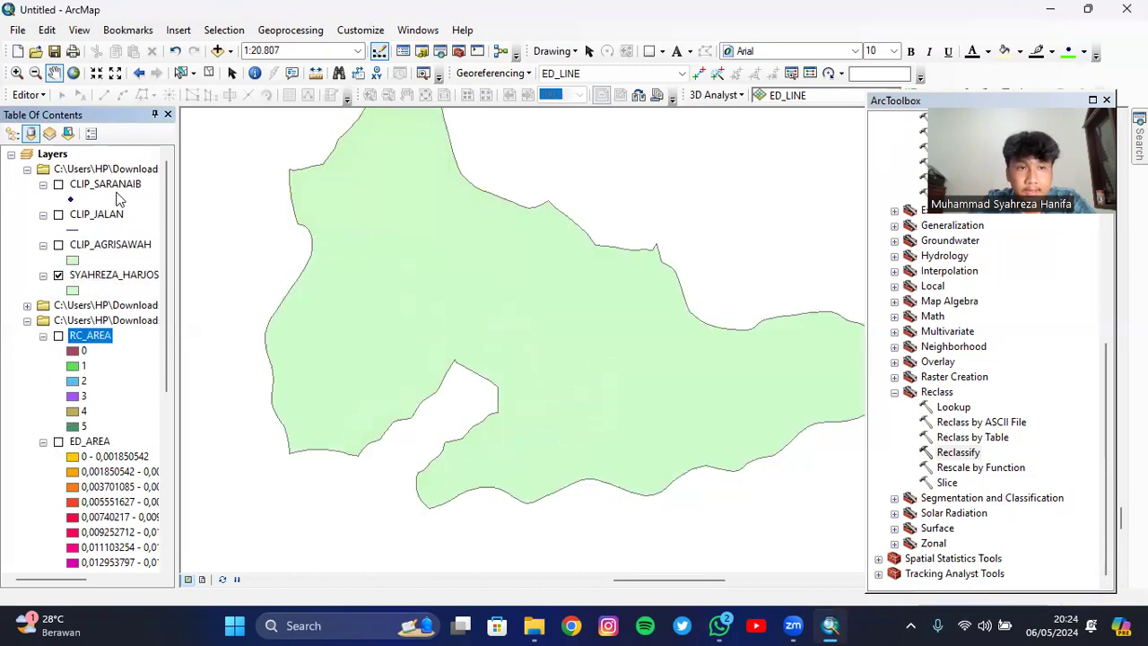
click(58, 183)
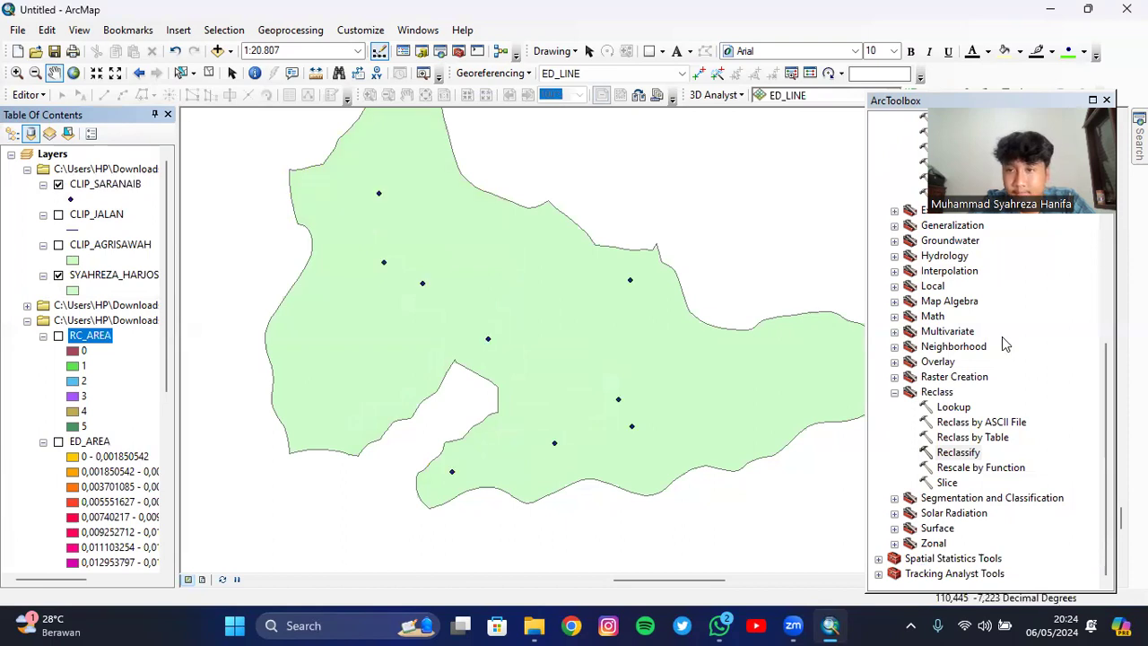
Set up Euclidean Distance with CLIP_SARANAIB as the source and ED_POINT in the MODUL 7 SIG OLAH DATA folder as the output raster
scroll(1001, 336, up, 5)
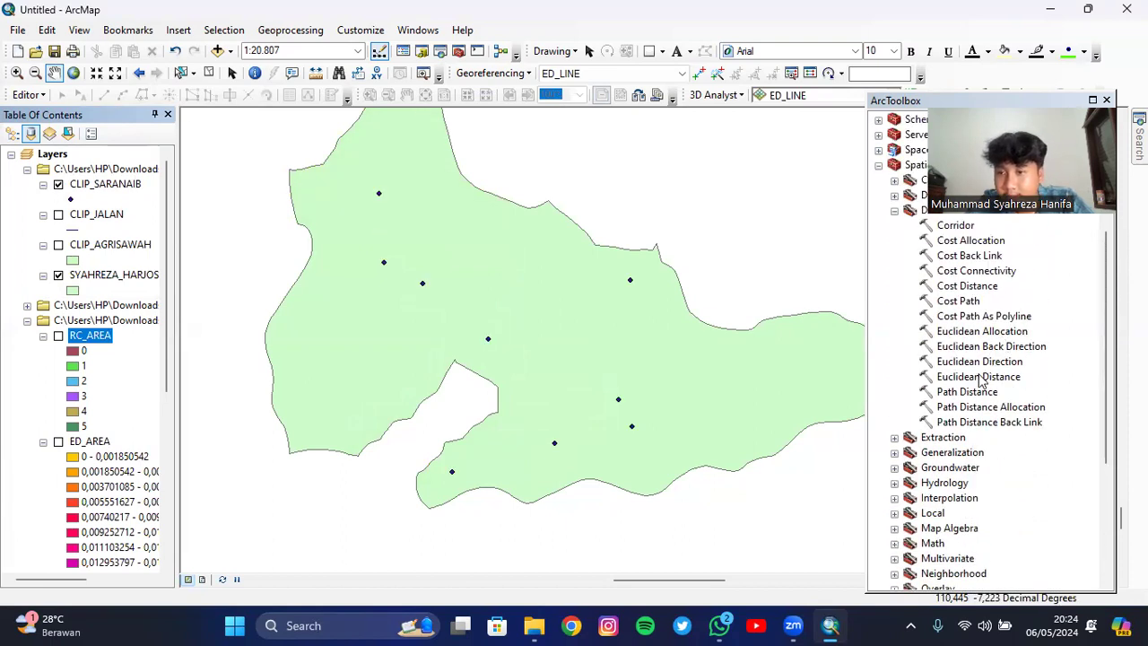
double_click(979, 377)
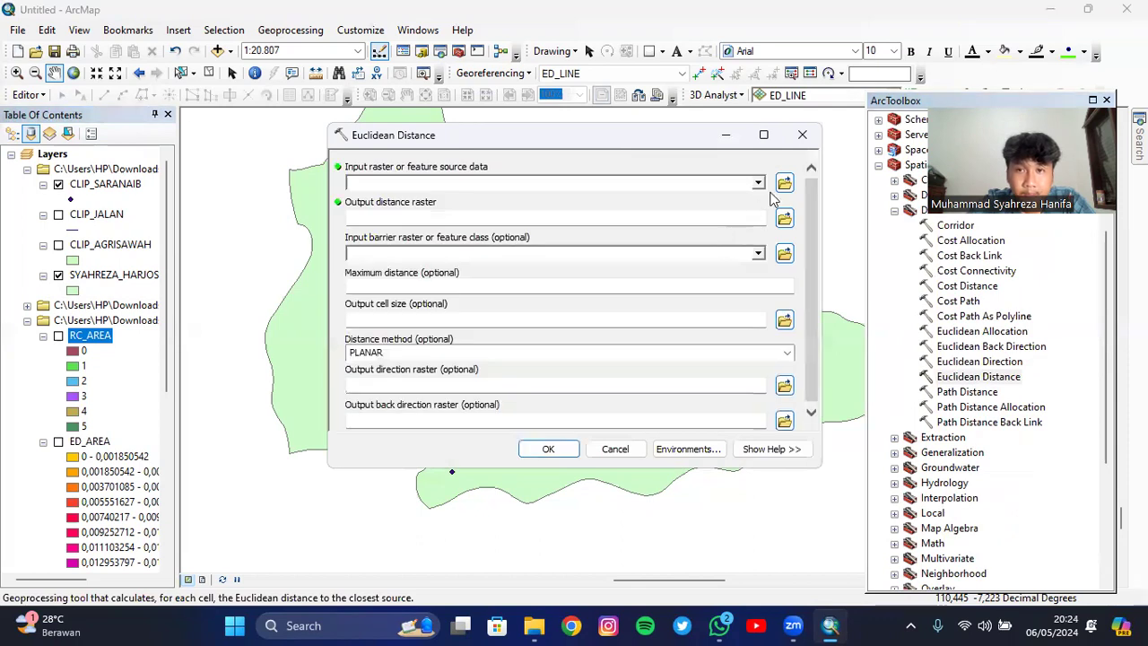
click(758, 183)
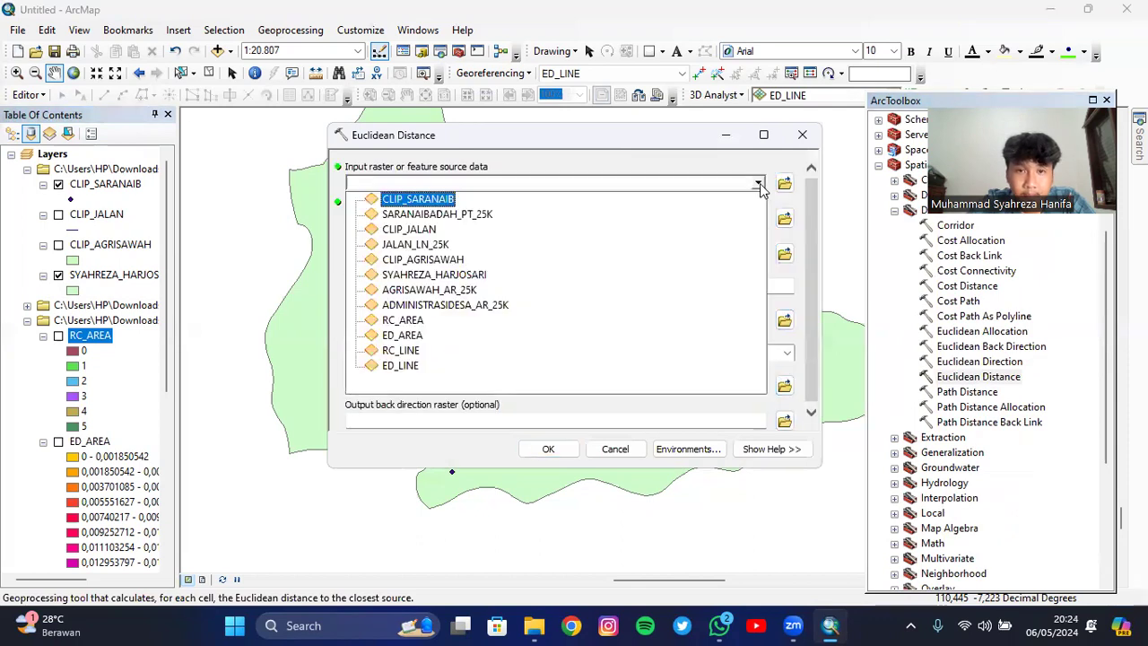
click(436, 198)
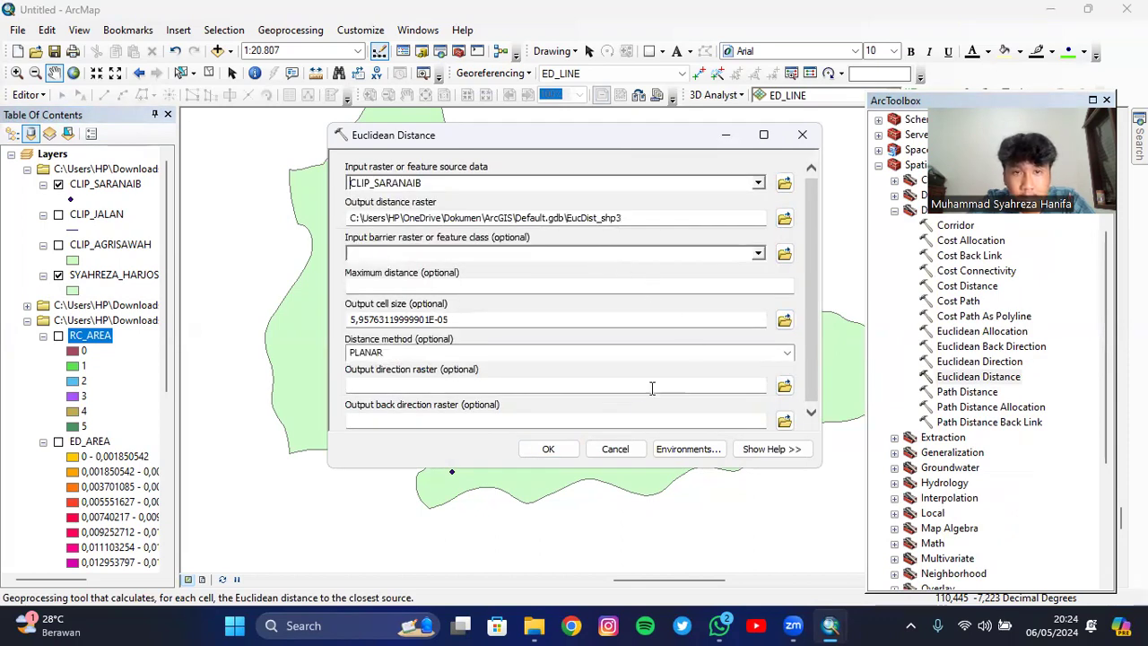
click(784, 218)
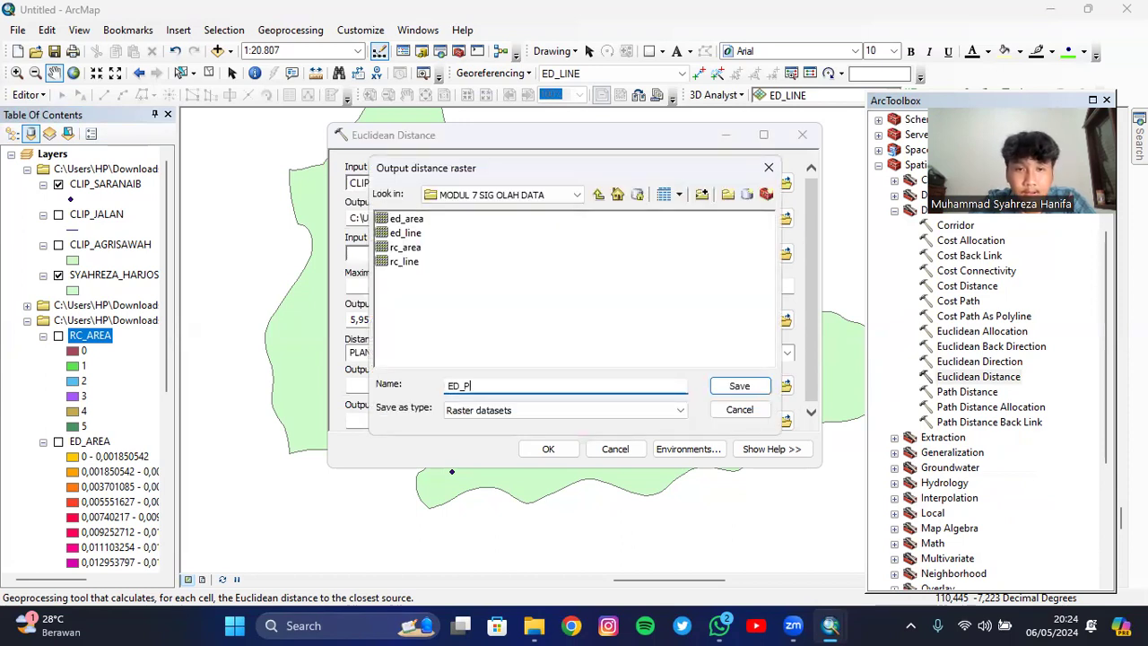
click(744, 388)
In the tool's environment settings, set the processing extent to match the Harjosari village boundary layer
click(689, 451)
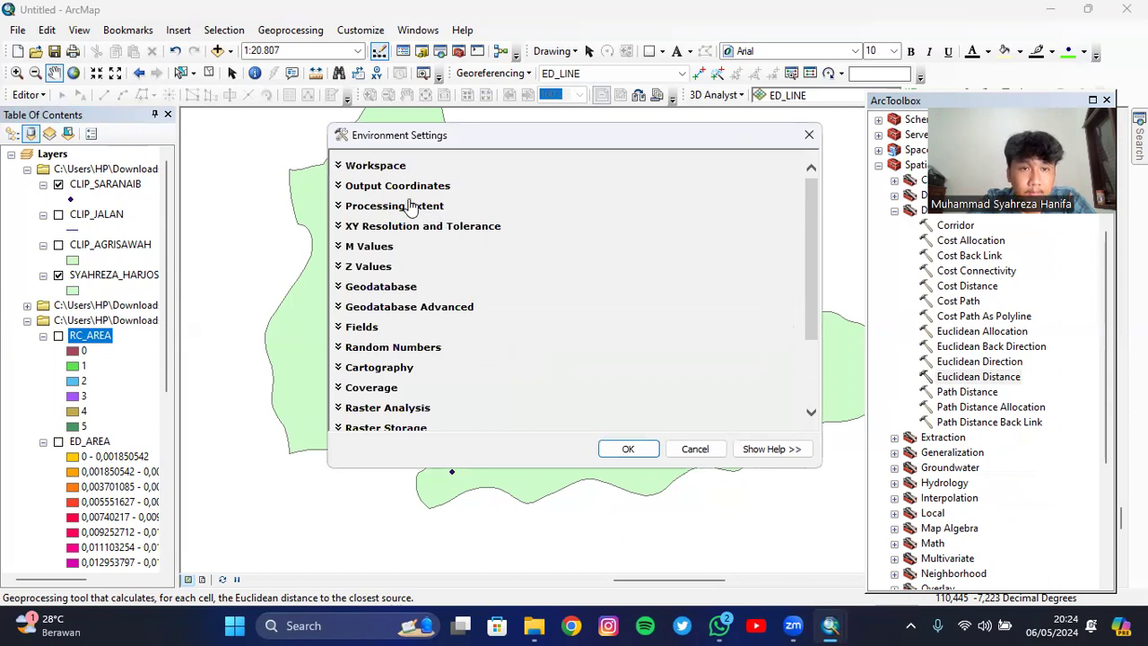
click(411, 206)
click(446, 235)
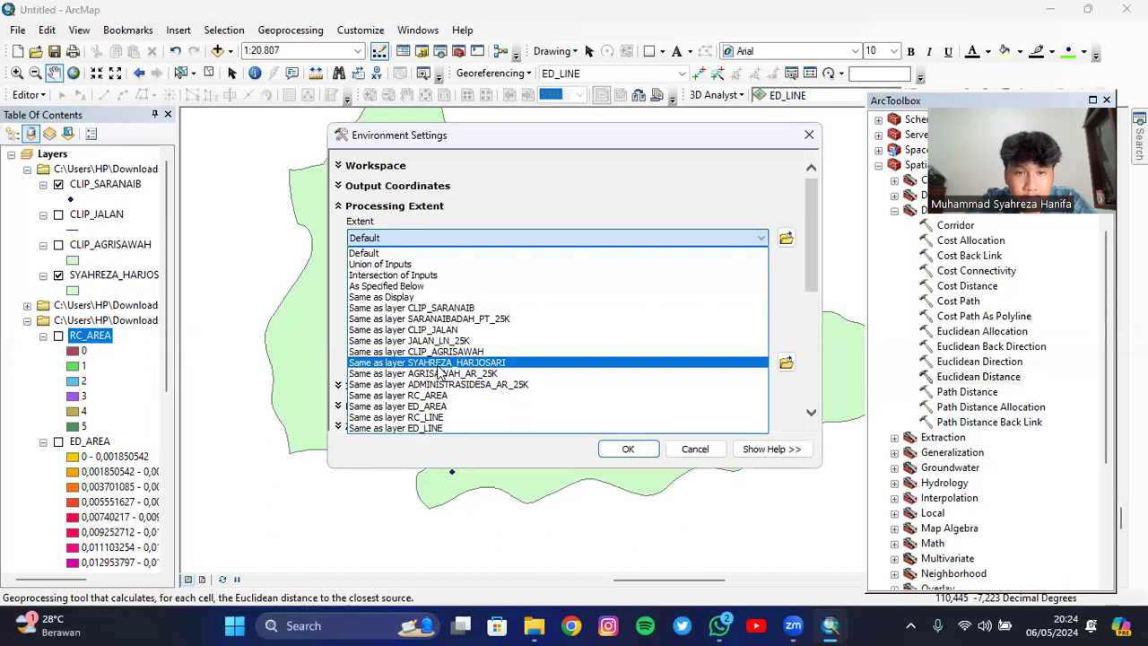
click(491, 362)
Set the raster analysis cell size to Maximum of Inputs and the mask to the Harjosari village boundary layer
scroll(492, 362, down, 5)
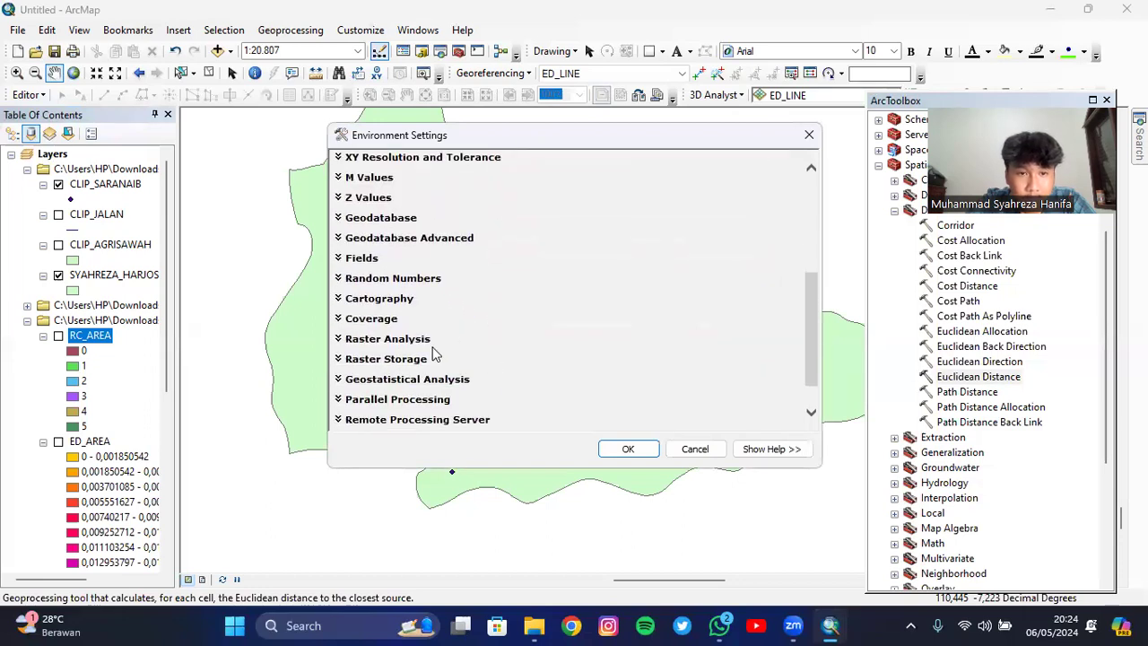
click(403, 341)
scroll(460, 341, down, 2)
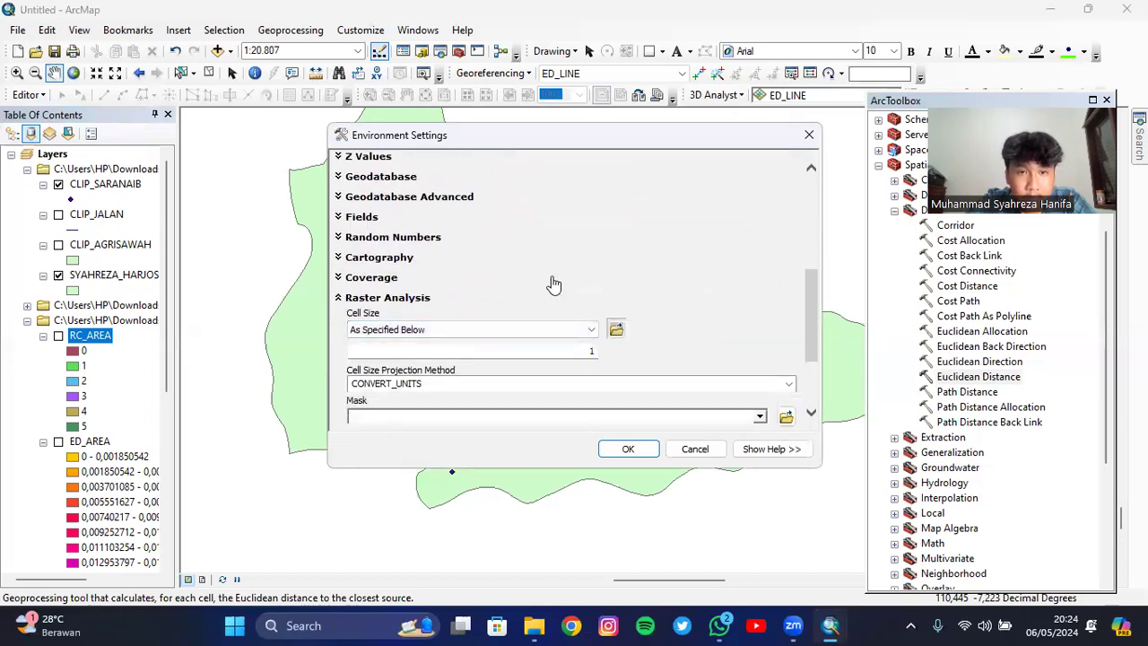
click(444, 328)
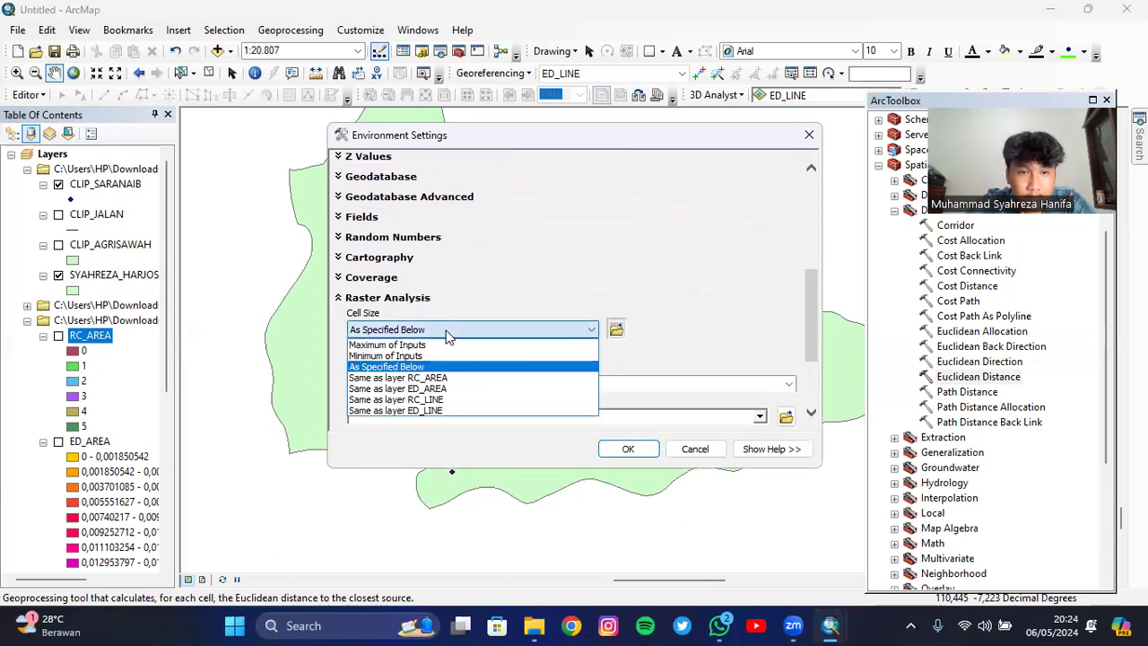
click(442, 344)
scroll(672, 303, down, 5)
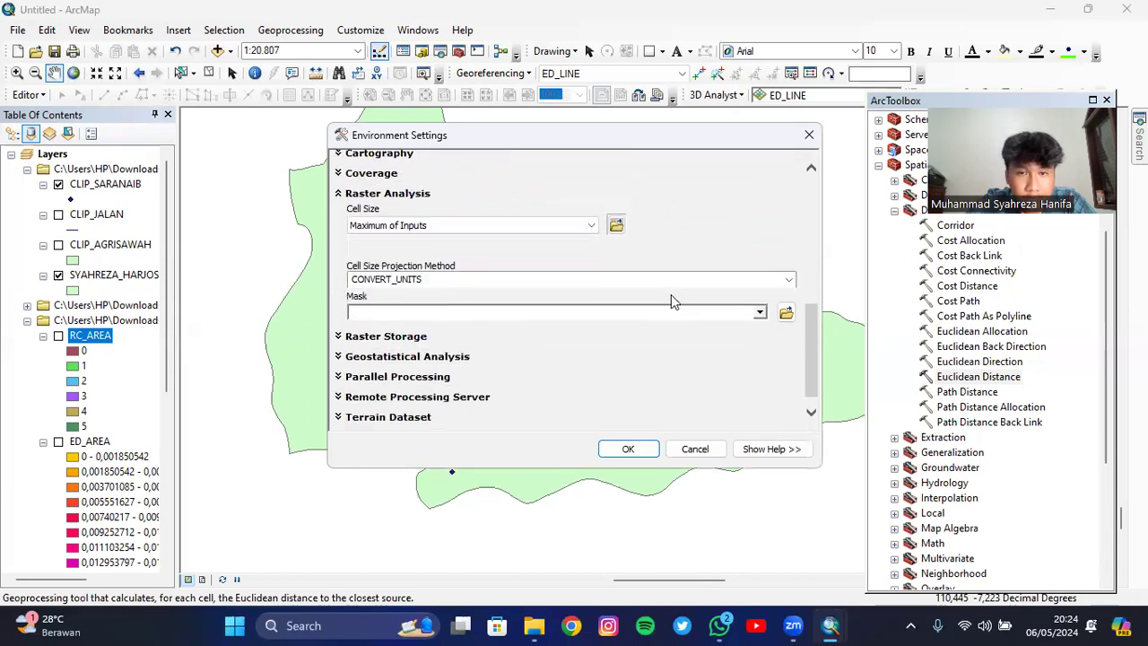
click(758, 312)
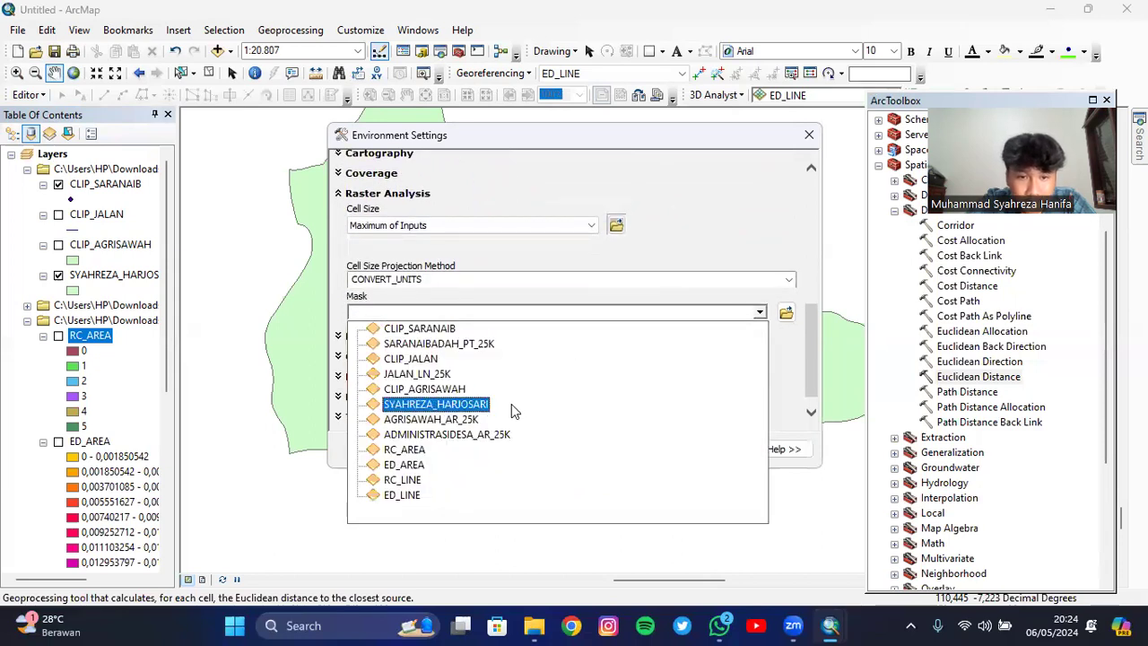
click(464, 405)
click(628, 448)
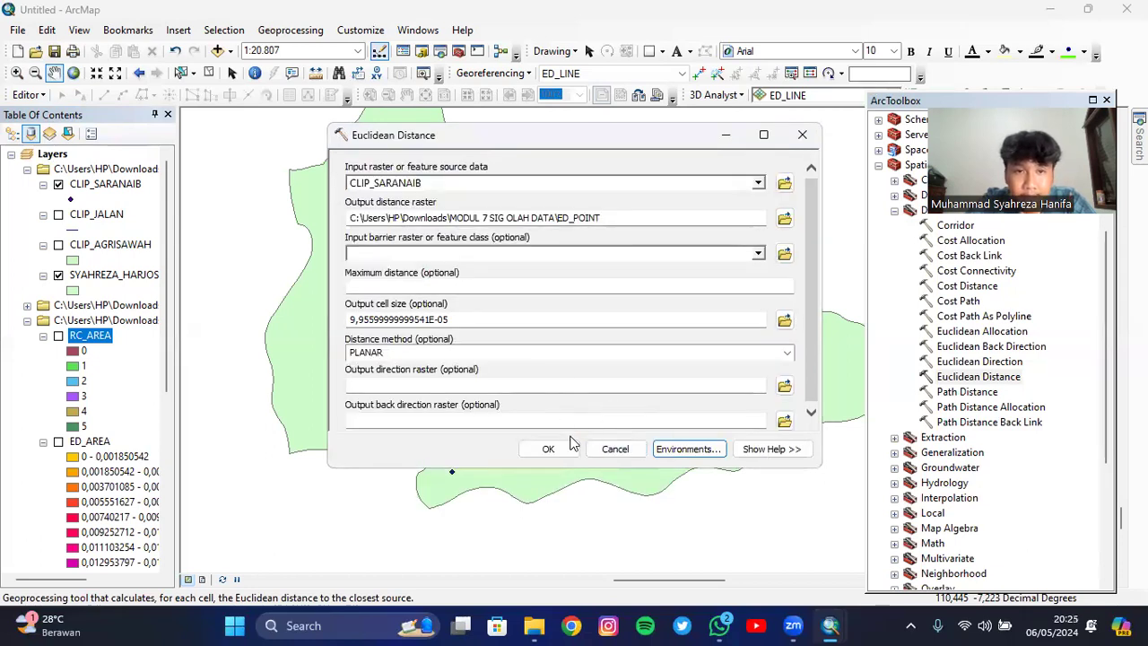
Run the Euclidean Distance calculation and hide the village boundary layer covering the ED_POINT raster
click(547, 447)
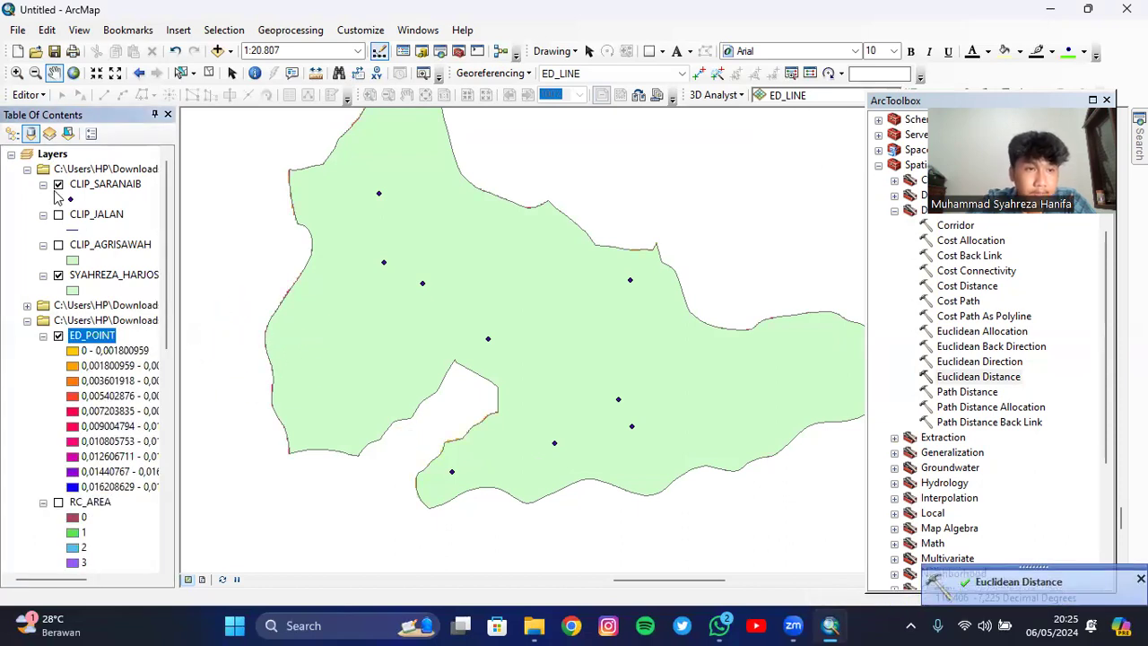
click(59, 275)
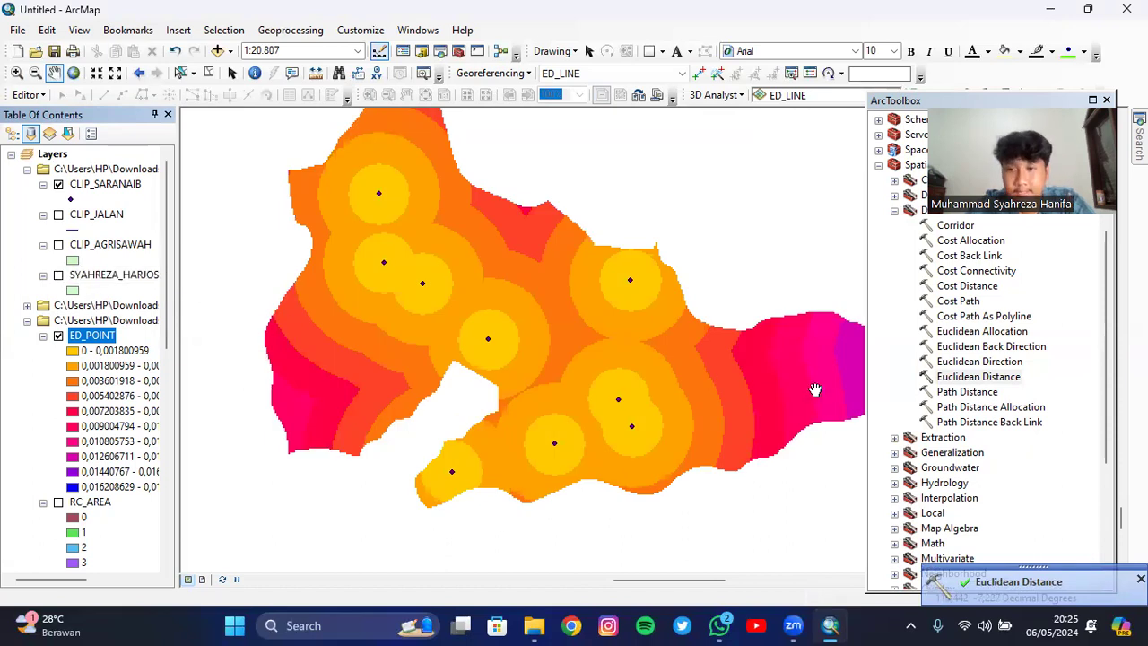
Set up the Spatial Analyst Reclassify tool with ED_POINT as the input raster
scroll(1014, 362, down, 5)
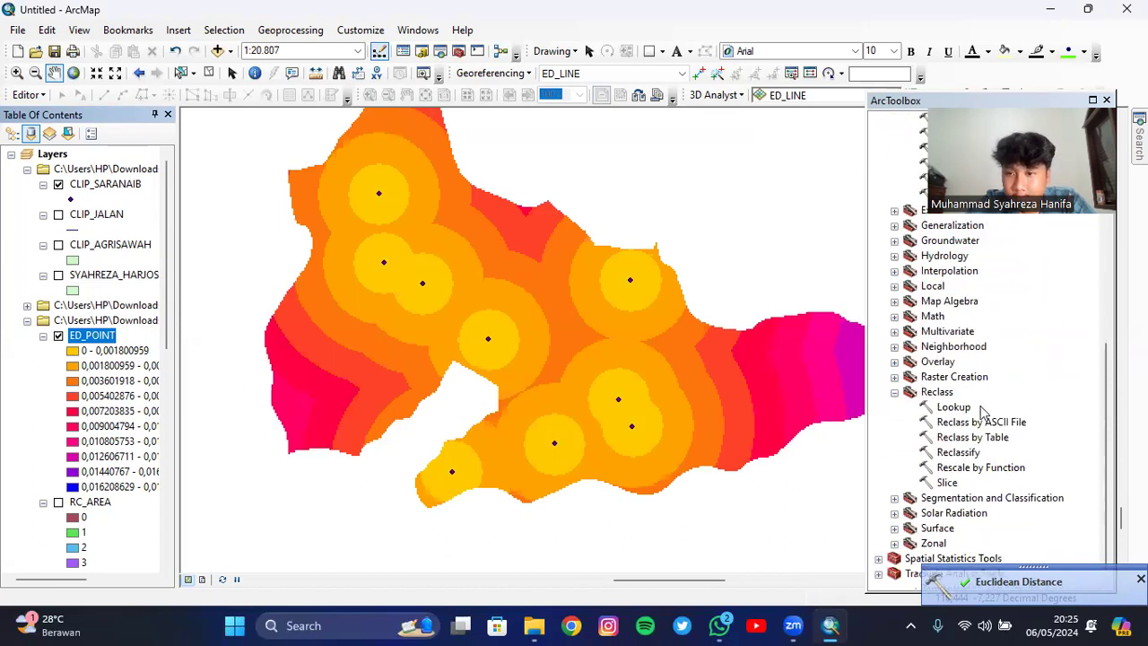
double_click(958, 452)
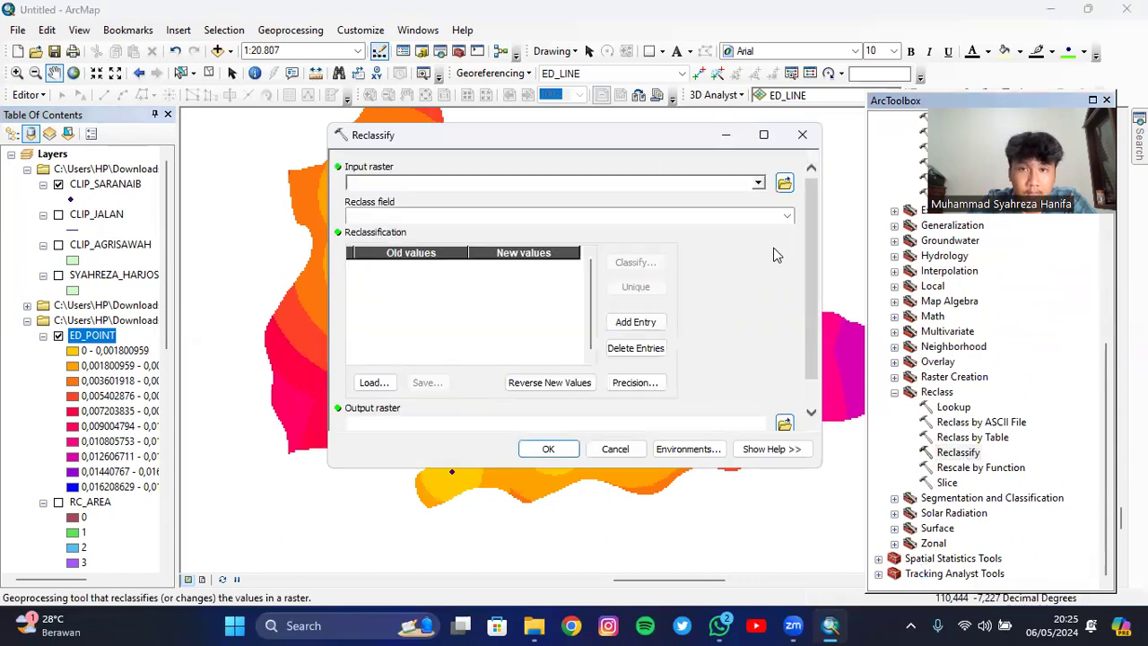
click(758, 183)
click(413, 199)
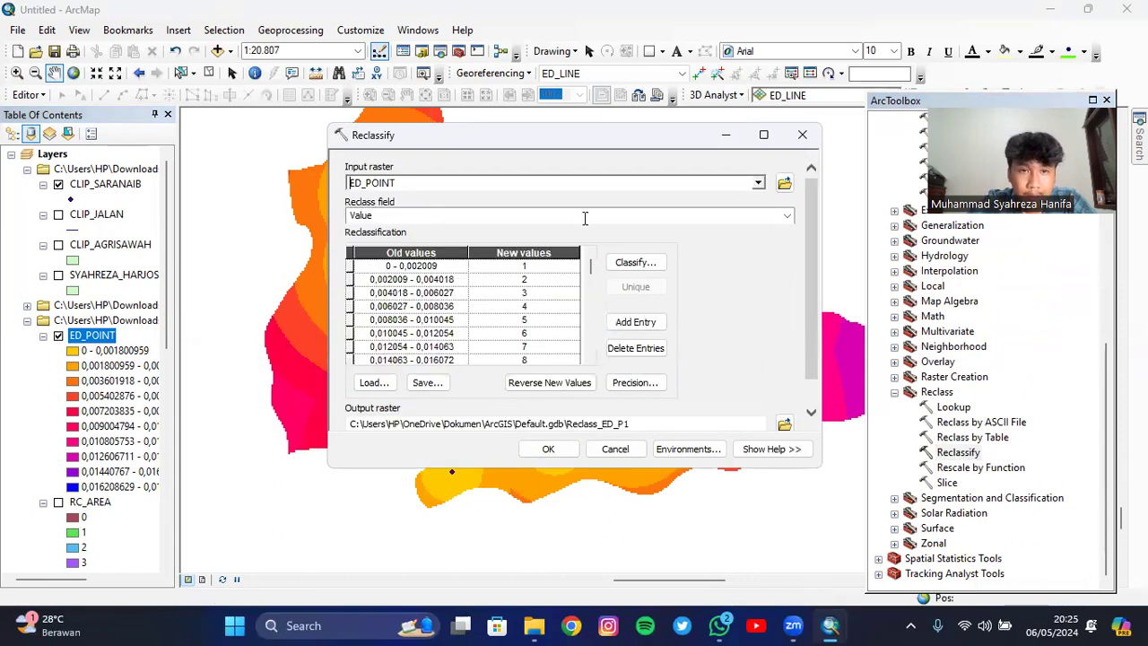
Classify the ED_POINT values into 5 Natural Breaks (Jenks) classes for the reclassification
click(633, 262)
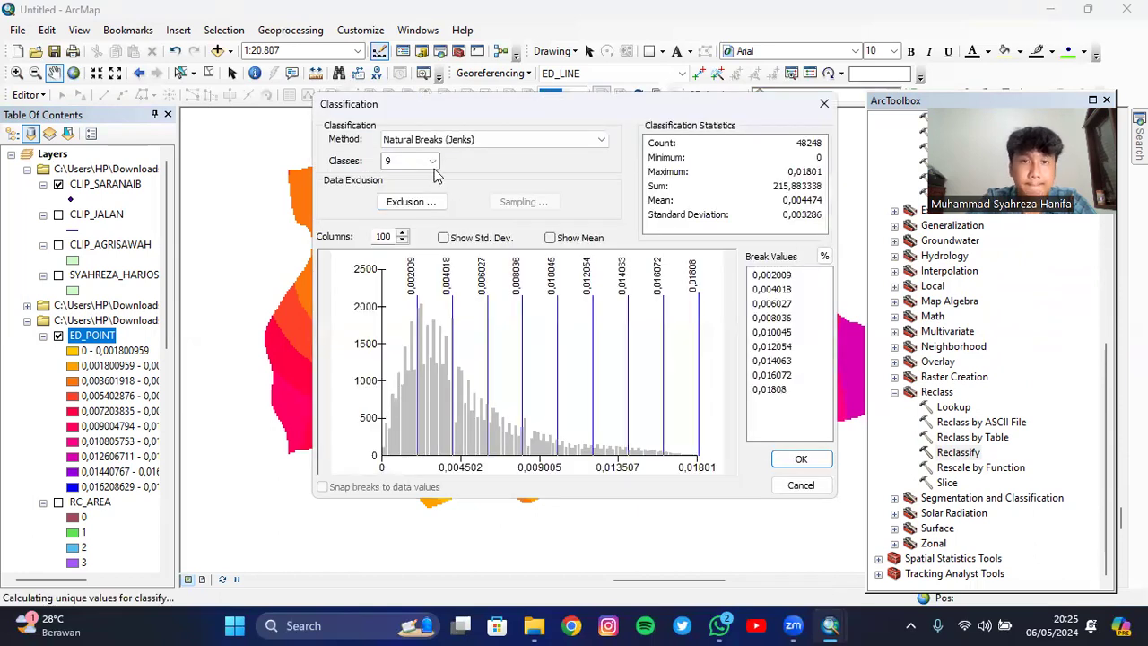
click(432, 162)
click(408, 213)
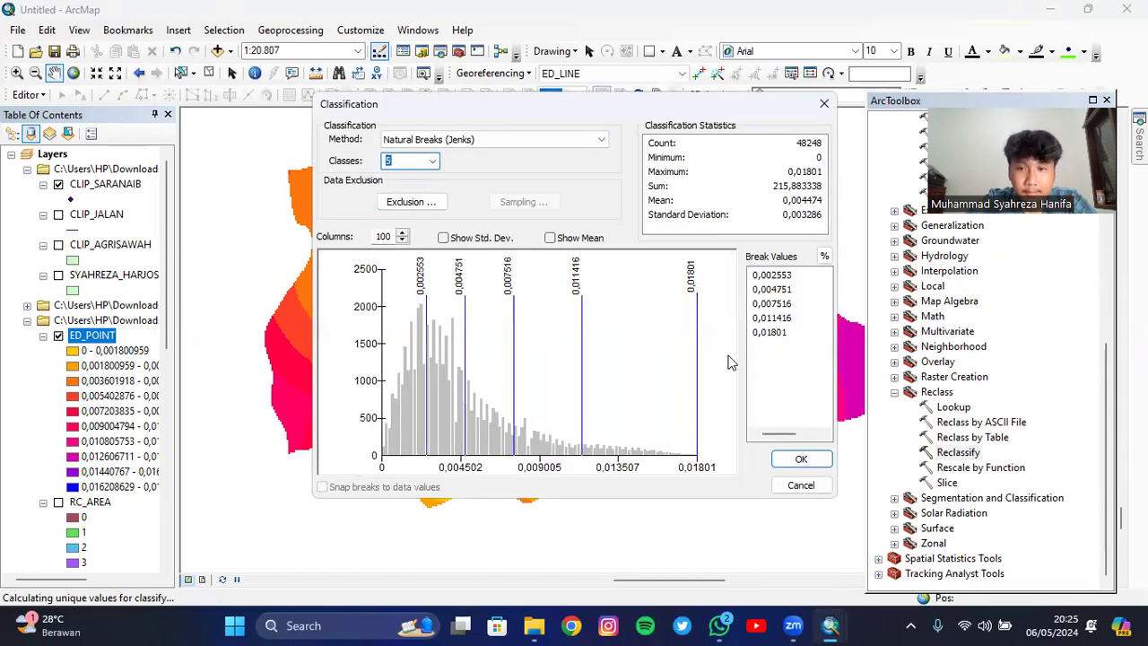
click(797, 460)
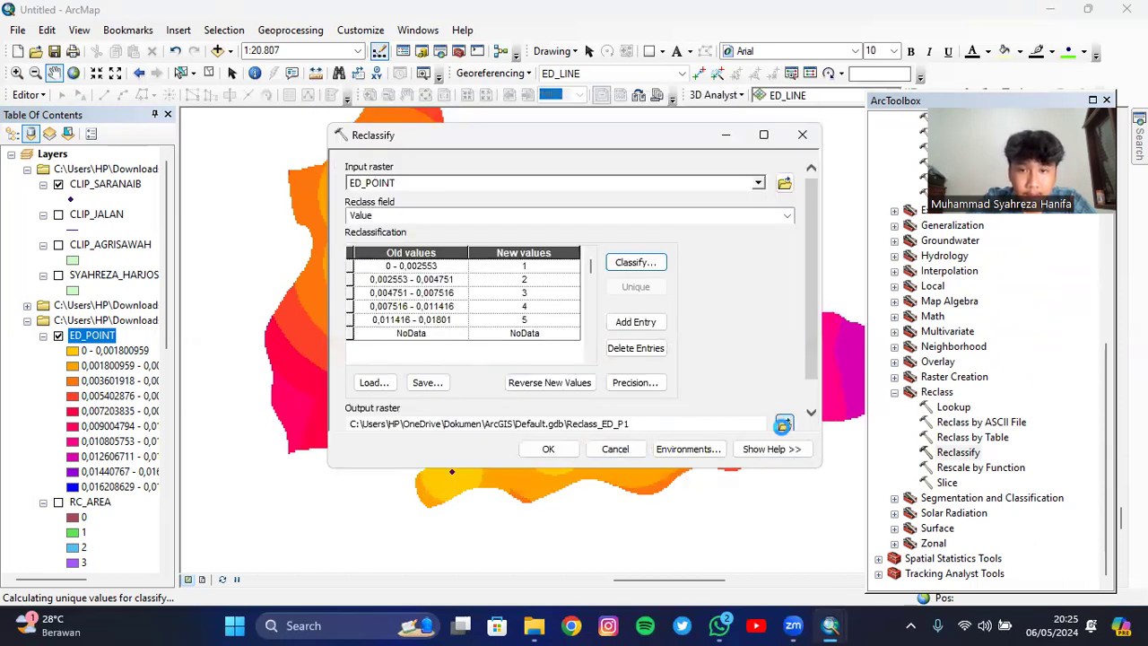
Name the reclassified output raster RC_POINT in the MODUL 7 SIG OLAH DATA folder and run the Reclassify
click(782, 424)
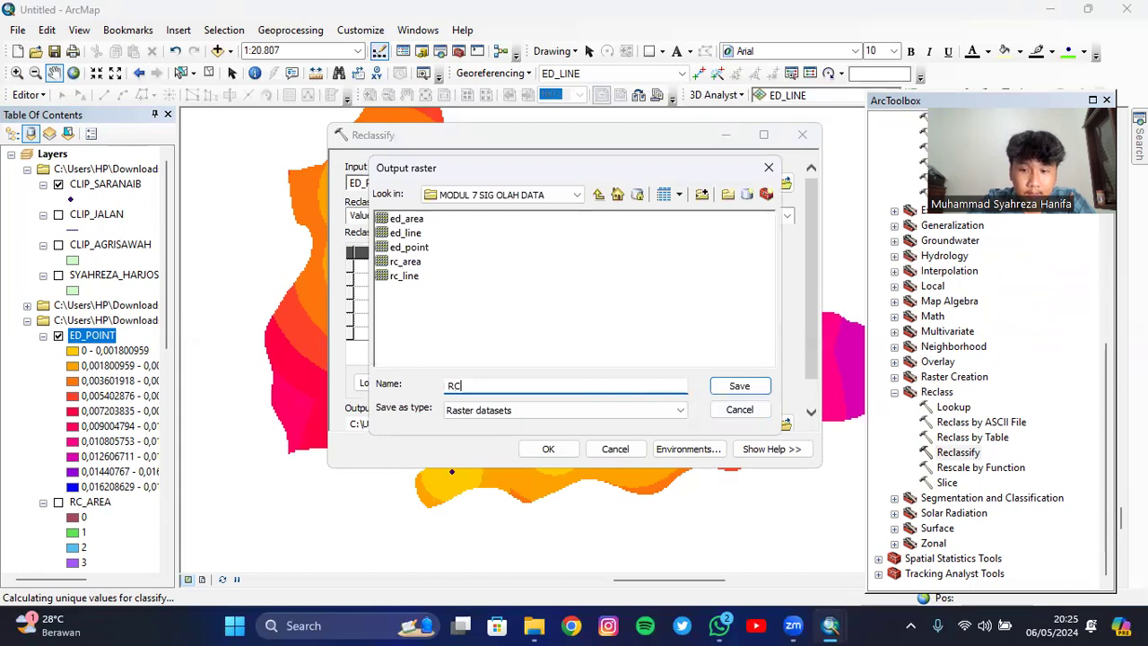
text(RC_POINT)
click(737, 388)
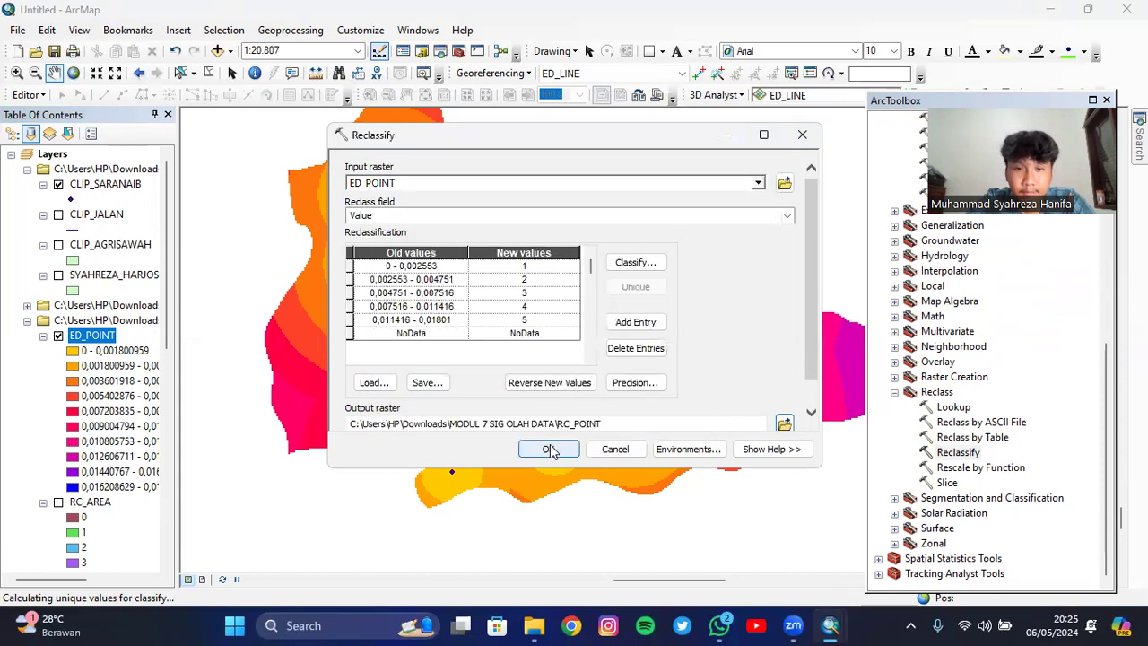
click(549, 449)
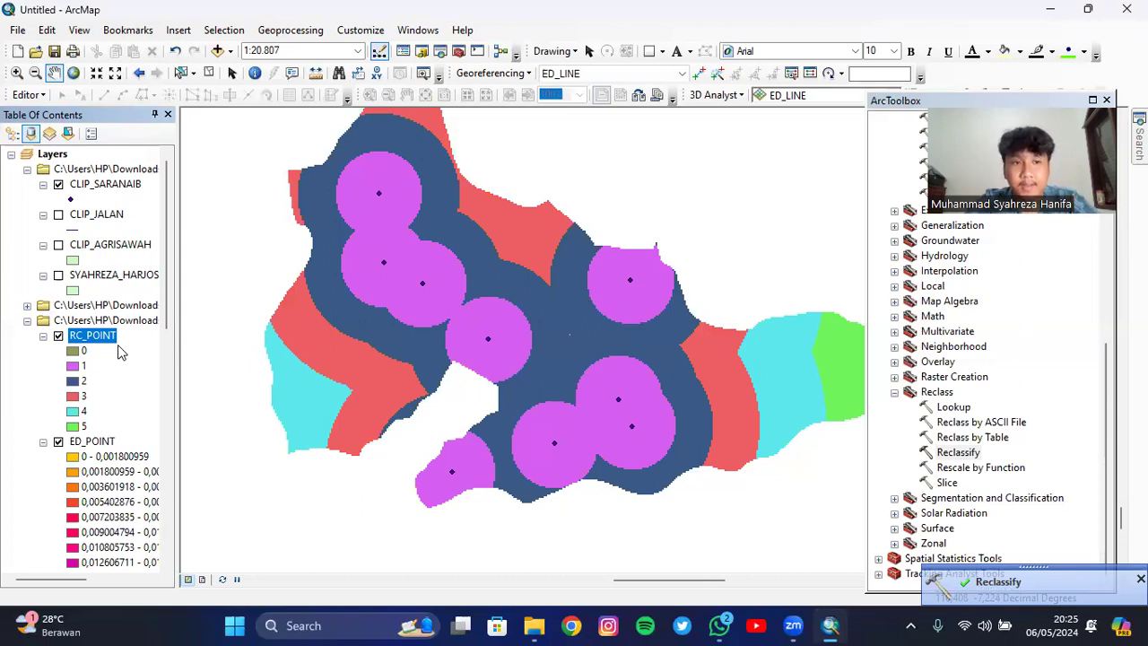
scroll(913, 374, up, 3)
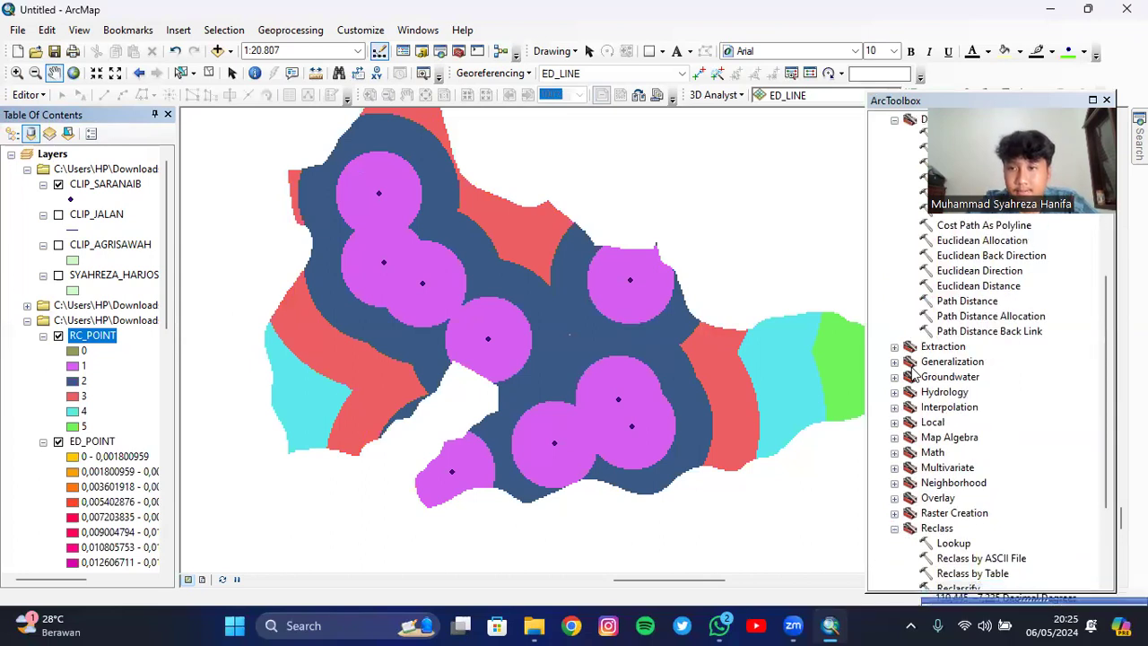
scroll(390, 374, down, 2)
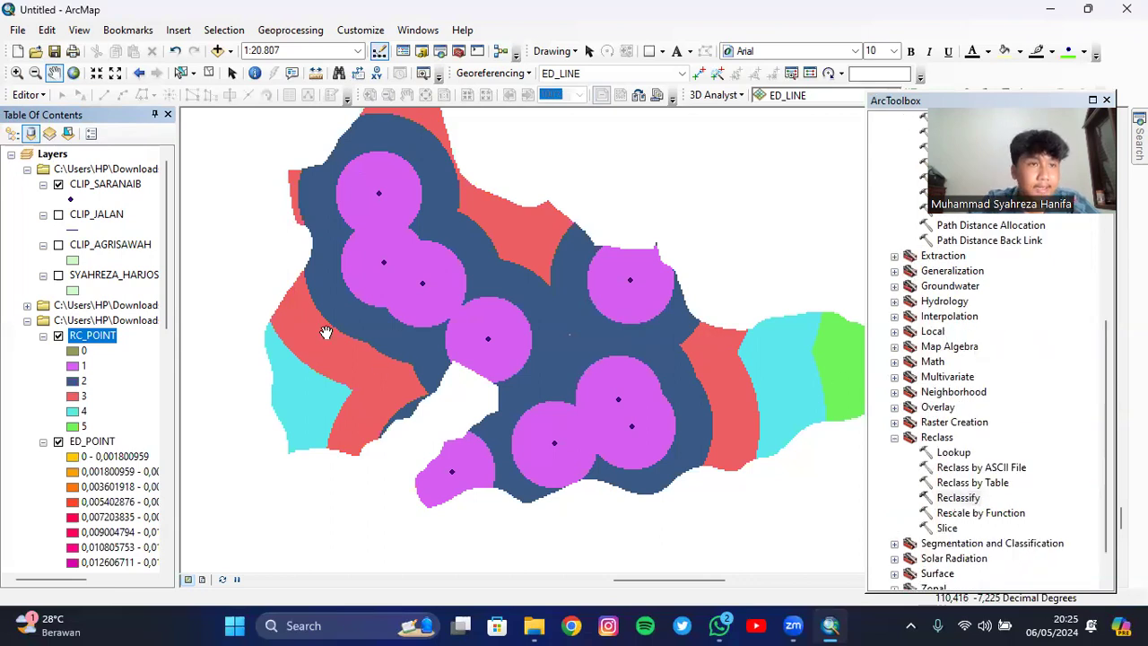
Save the map document in the MODUL 7 SIG OLAH DATA folder, naming it with the author's first name and number
click(18, 30)
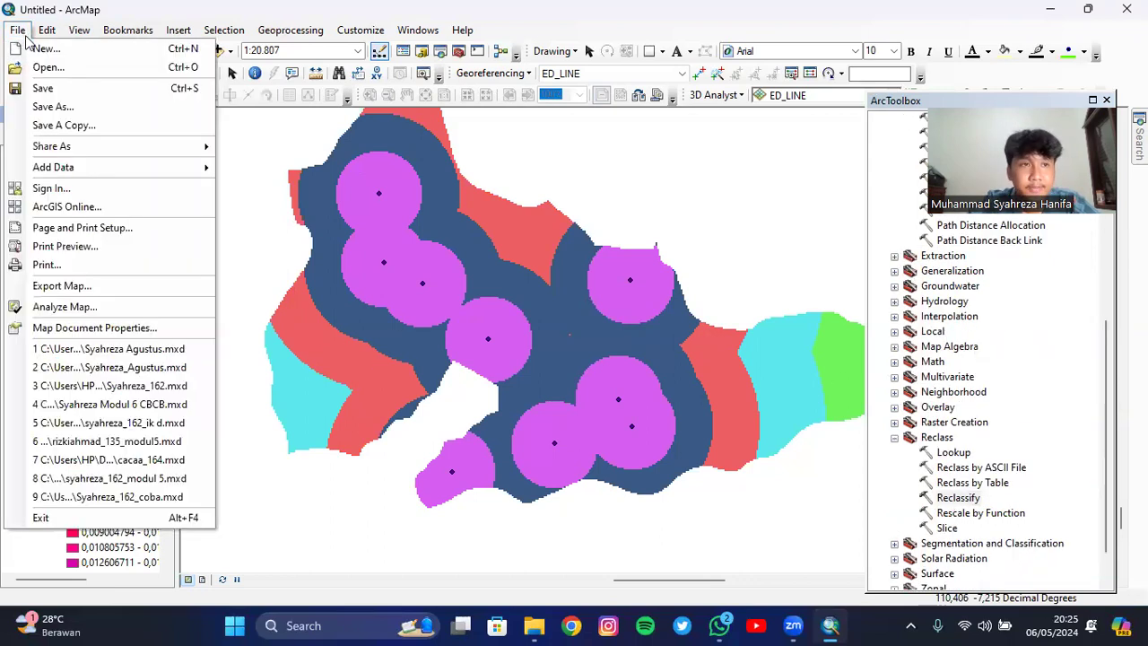
click(51, 90)
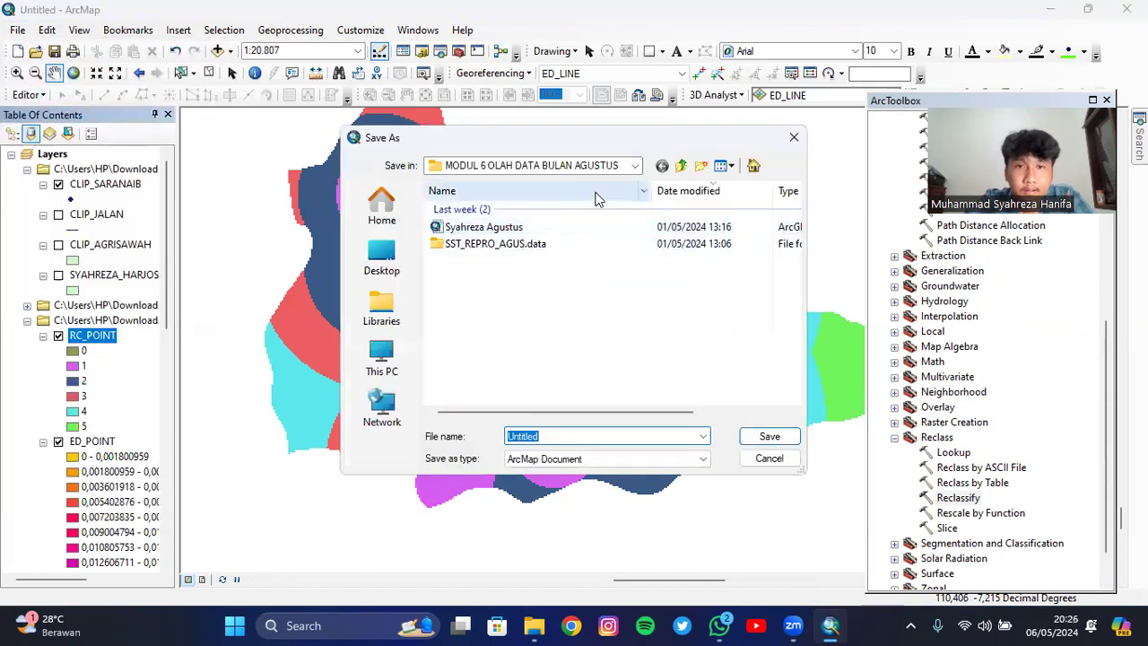
click(380, 203)
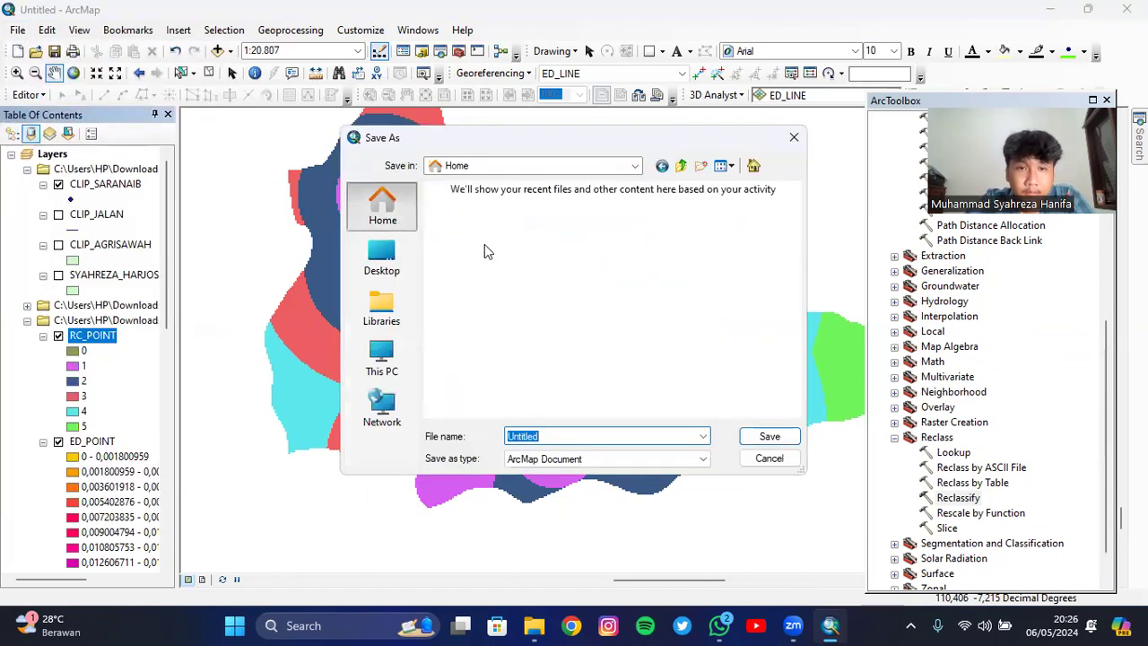
click(381, 276)
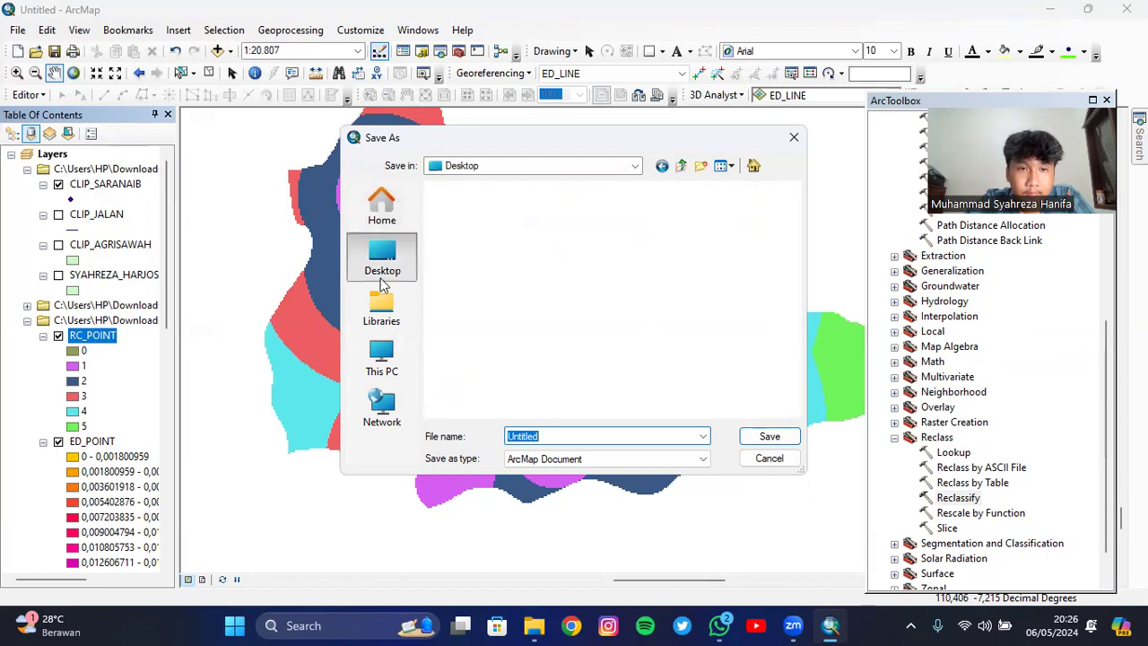
click(579, 167)
click(494, 208)
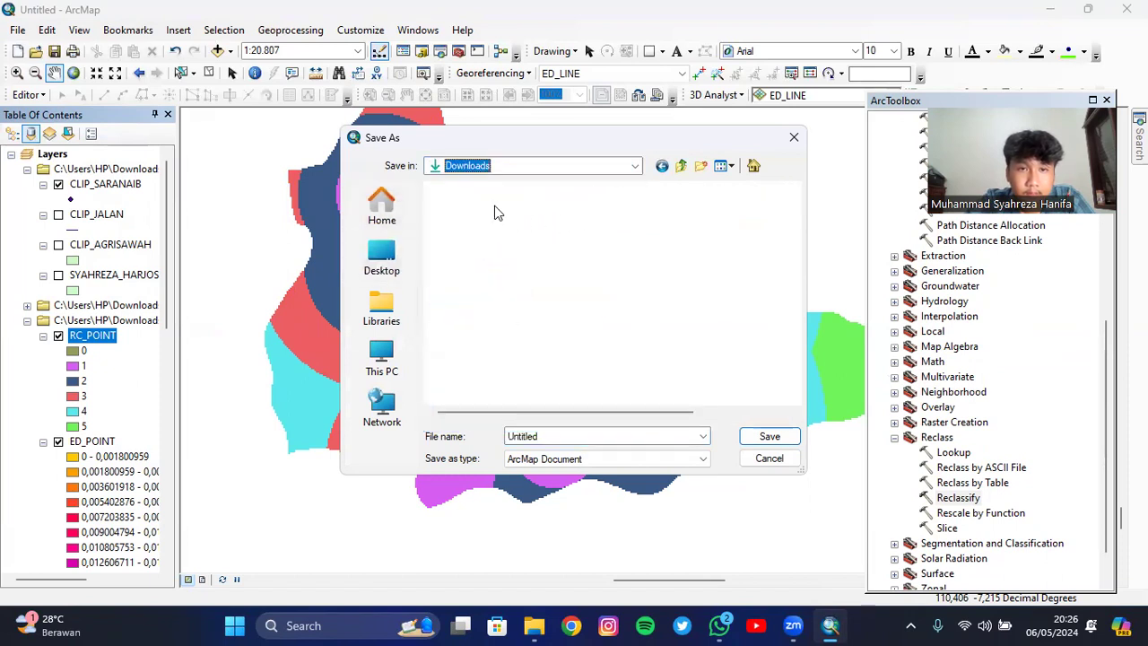
double_click(502, 229)
double_click(602, 436)
text(s)
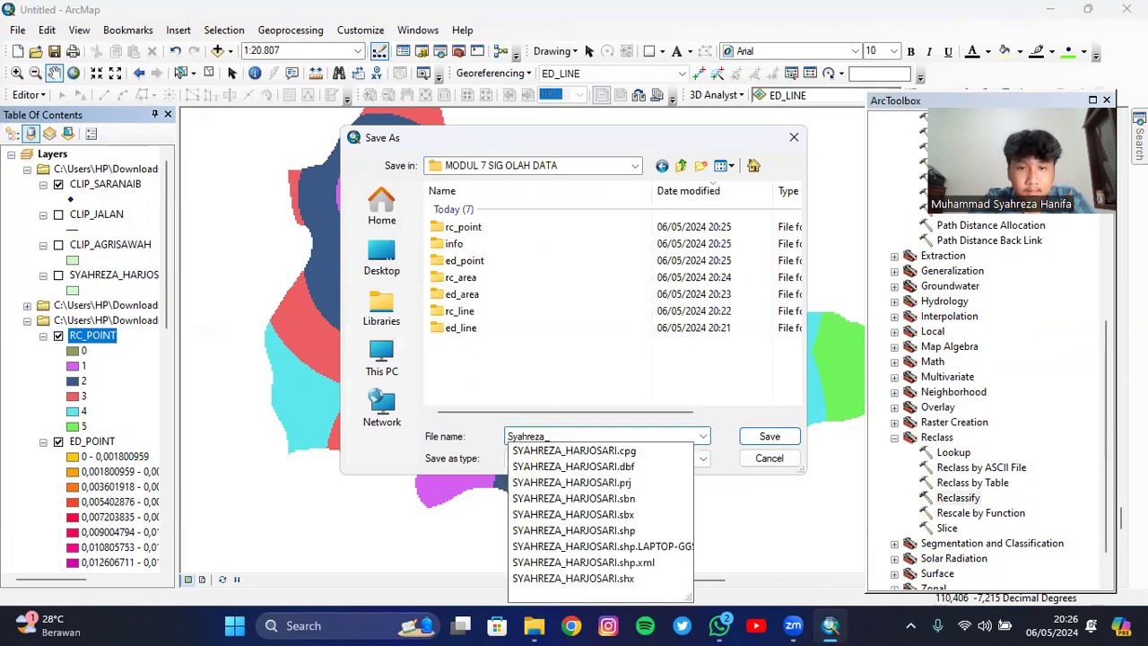
text(yahreza_162)
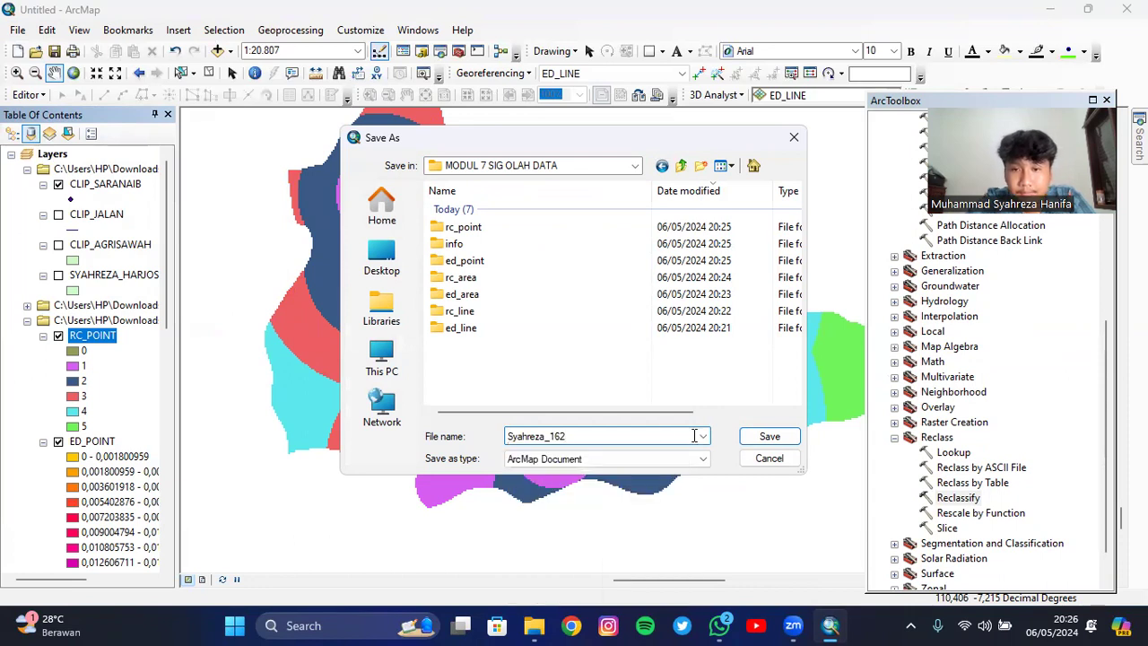
click(765, 436)
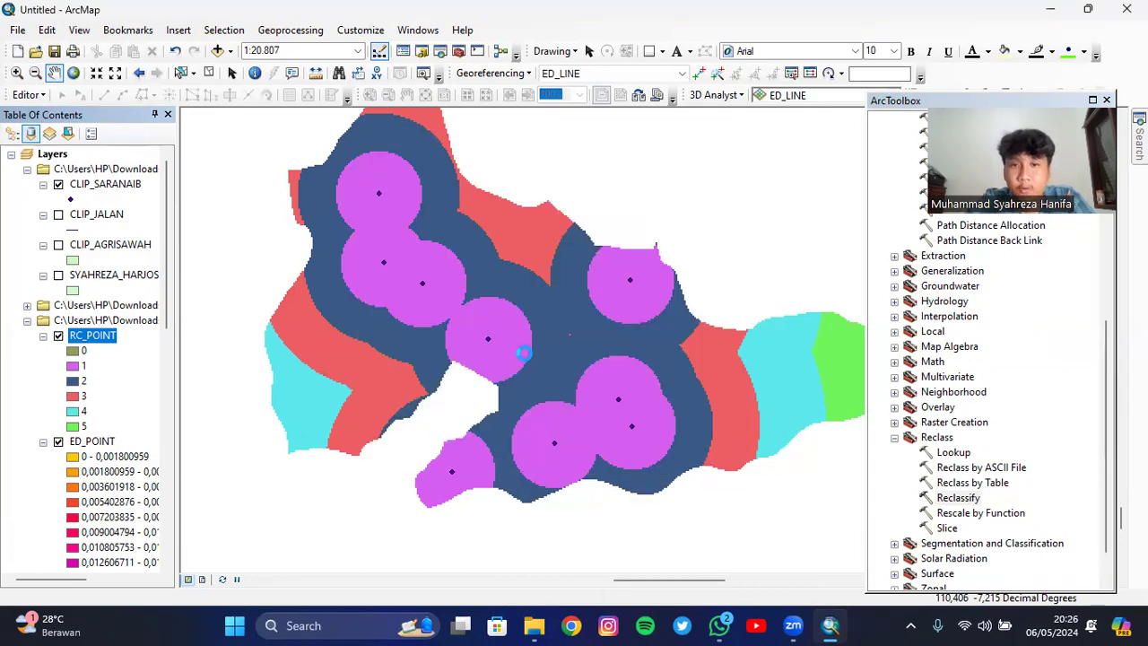
Start exporting the map as a PNG, naming the file with the author's first name followed by _RC_POINT
click(17, 30)
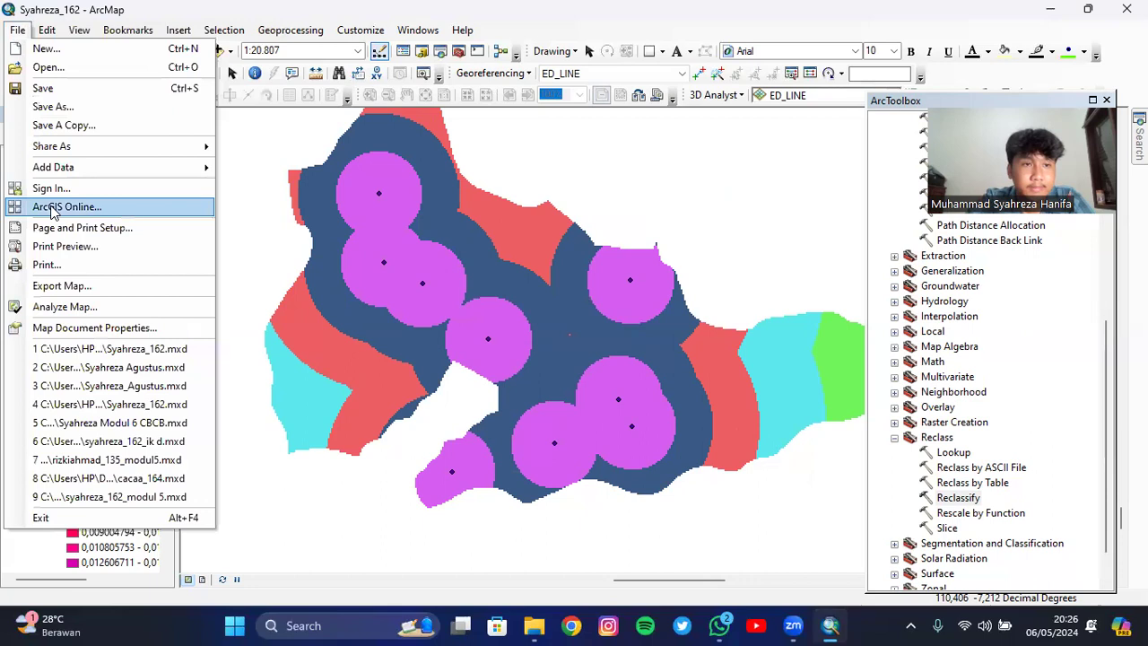
click(78, 286)
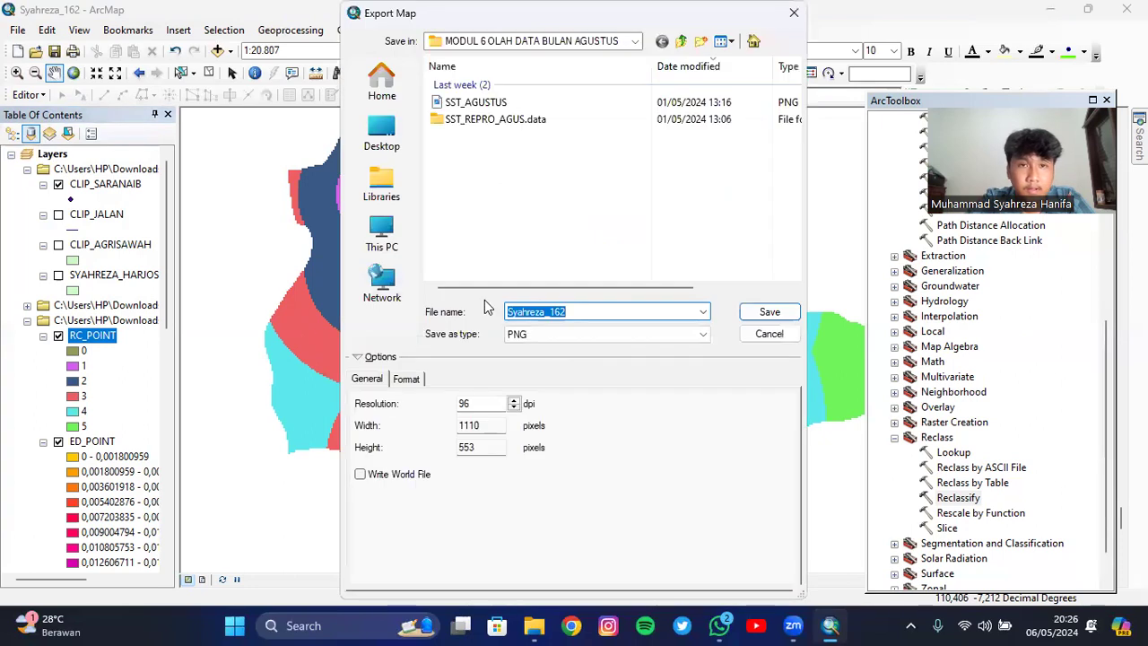
key(BackSpace)
text(RC_POIN)
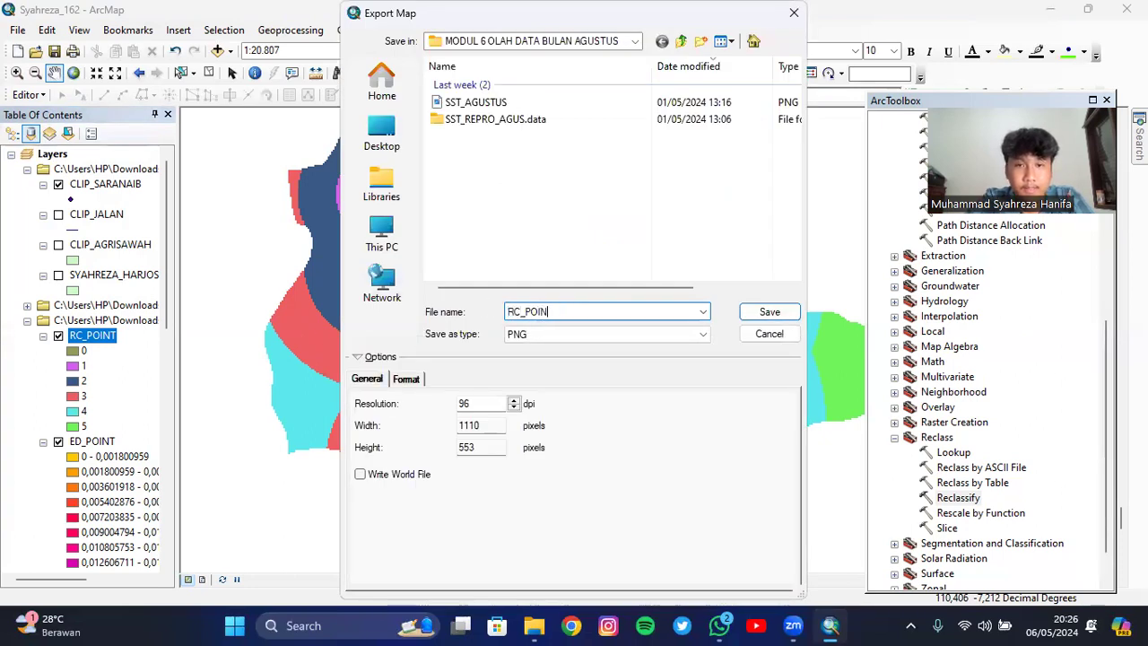
text(SYAHREZA_)
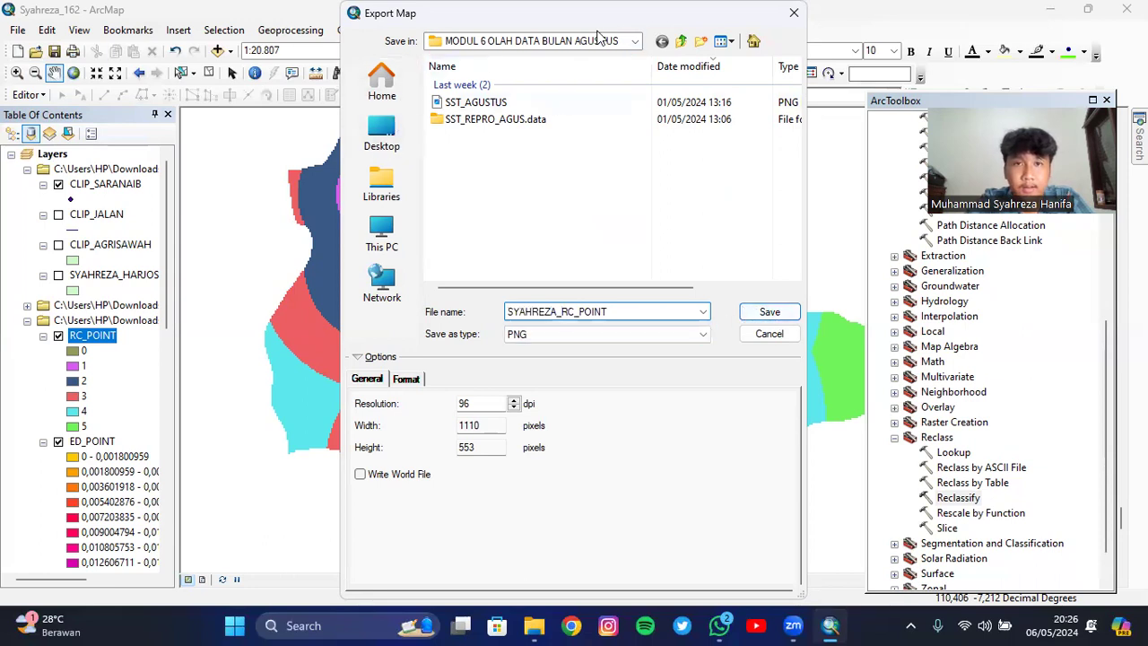
Choose the MODUL 7 SIG OLAH DATA folder in Downloads as the destination and save the exported map
click(632, 43)
click(507, 98)
click(578, 45)
click(490, 87)
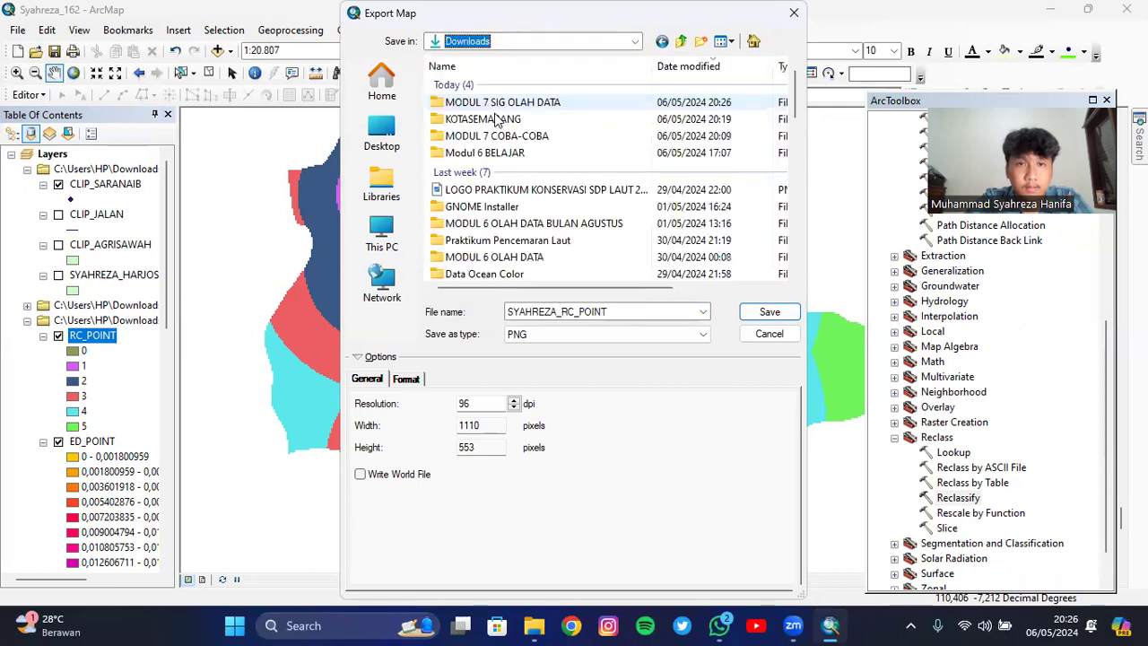
double_click(500, 102)
click(769, 312)
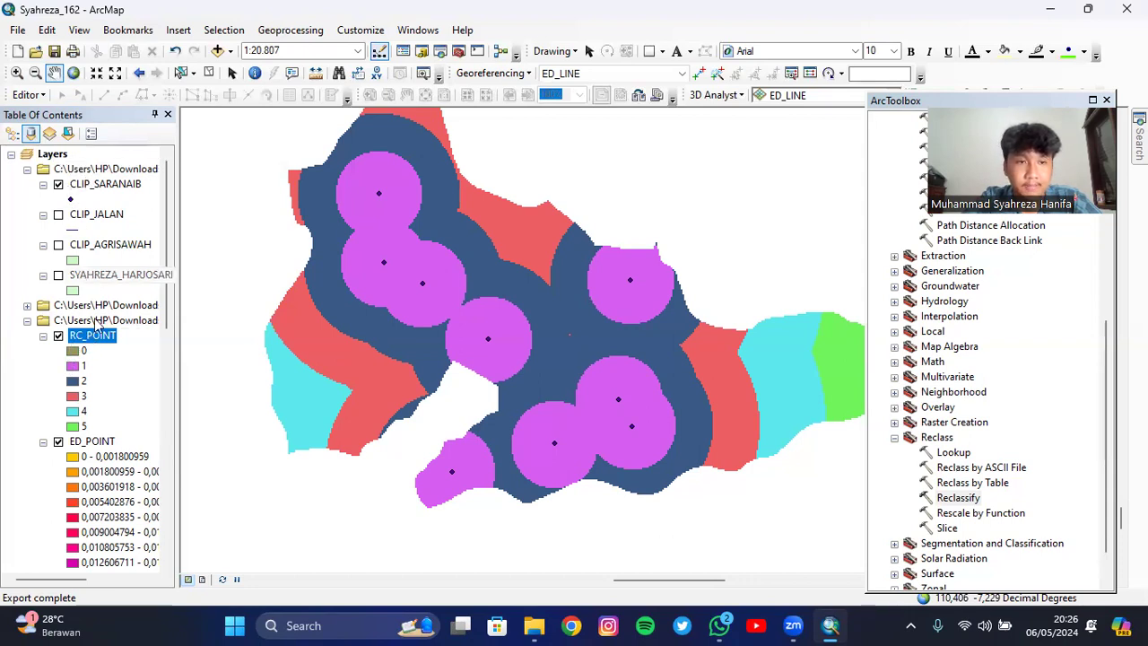
Hide the RC_POINT, ED_POINT and CLIP_SARANAIB layers and show the CLIP_JALAN roads
click(58, 335)
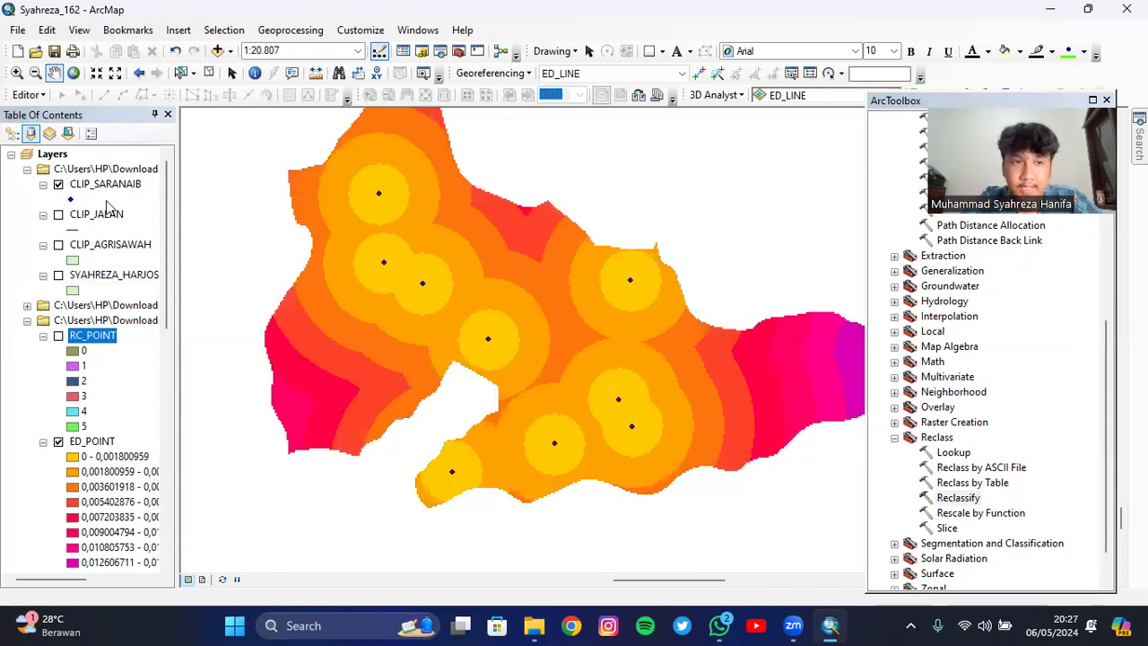
click(58, 214)
click(58, 183)
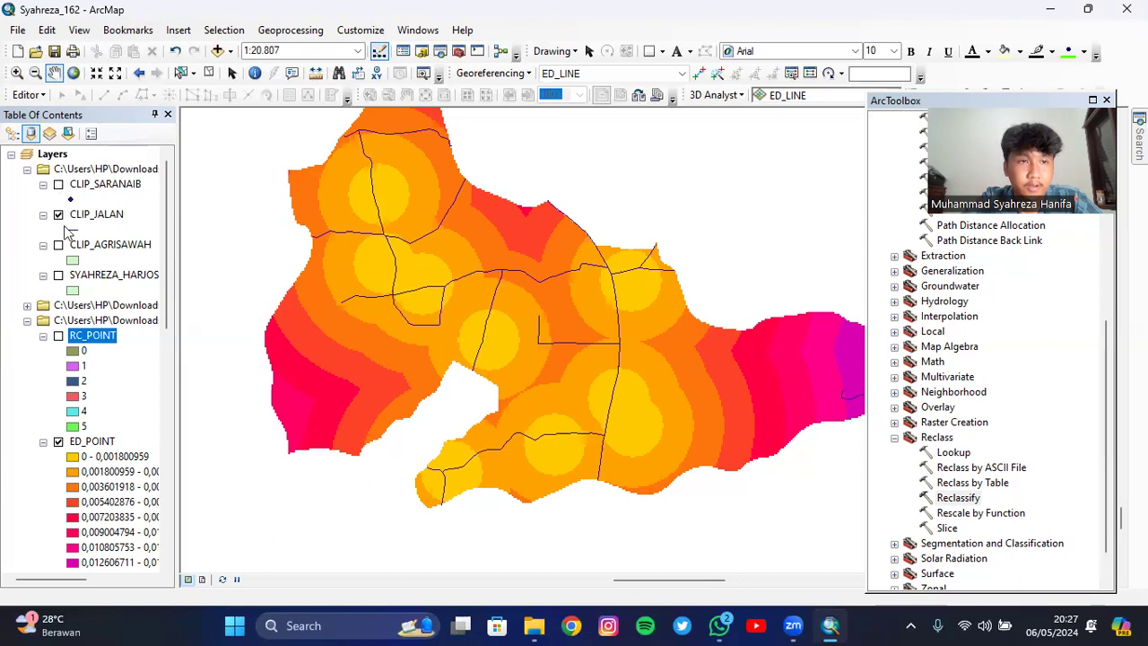
click(59, 441)
Display the RC_LINE raster beneath the roads, and replace it with the ED_LINE raster for comparison
scroll(58, 444, down, 3)
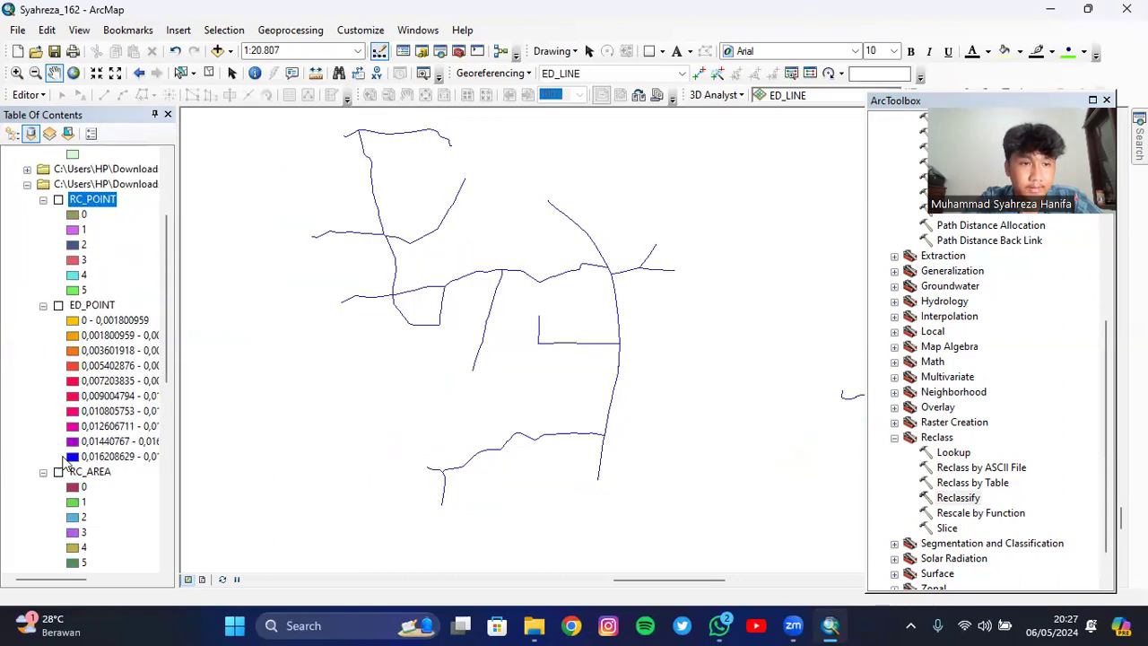
scroll(61, 480, down, 3)
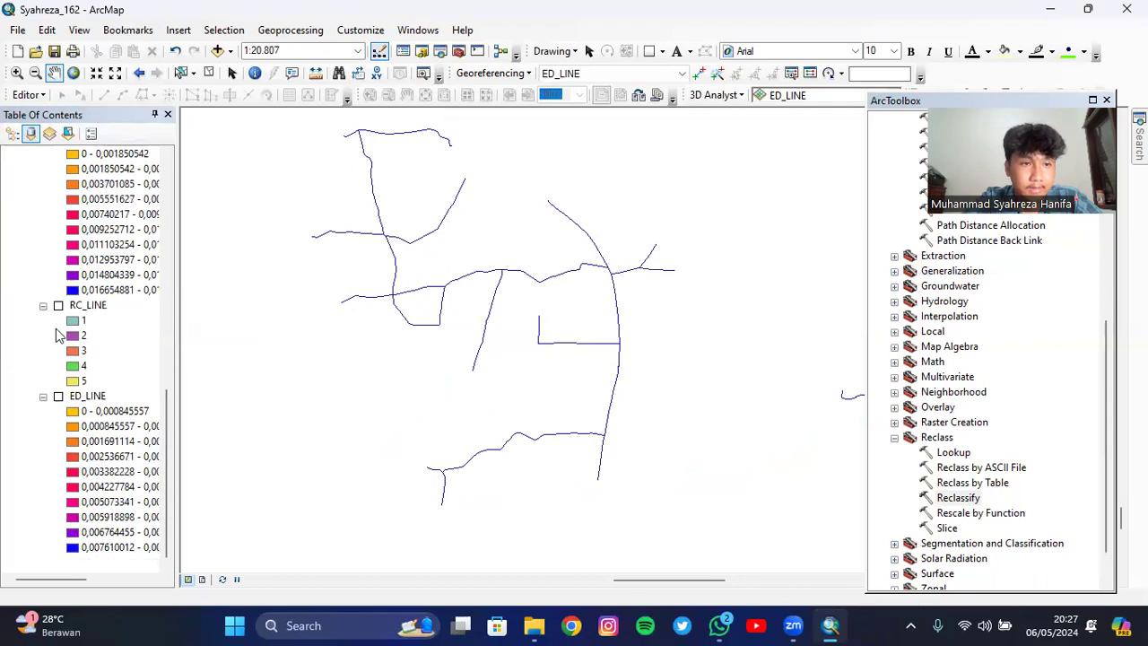
click(58, 306)
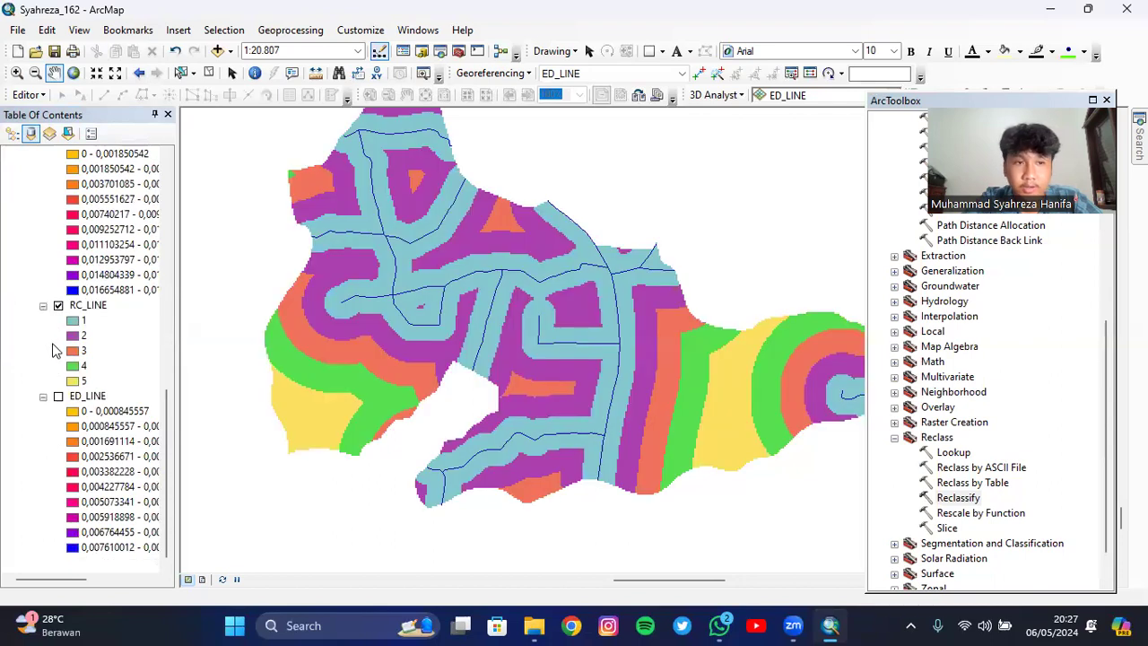
click(58, 396)
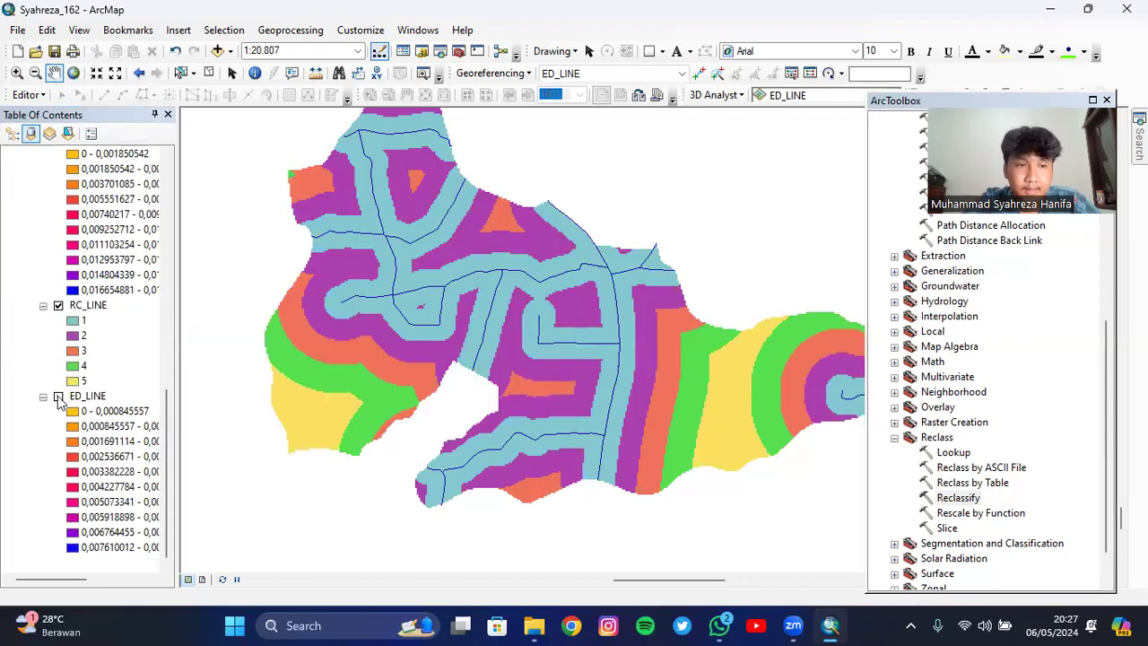
click(59, 306)
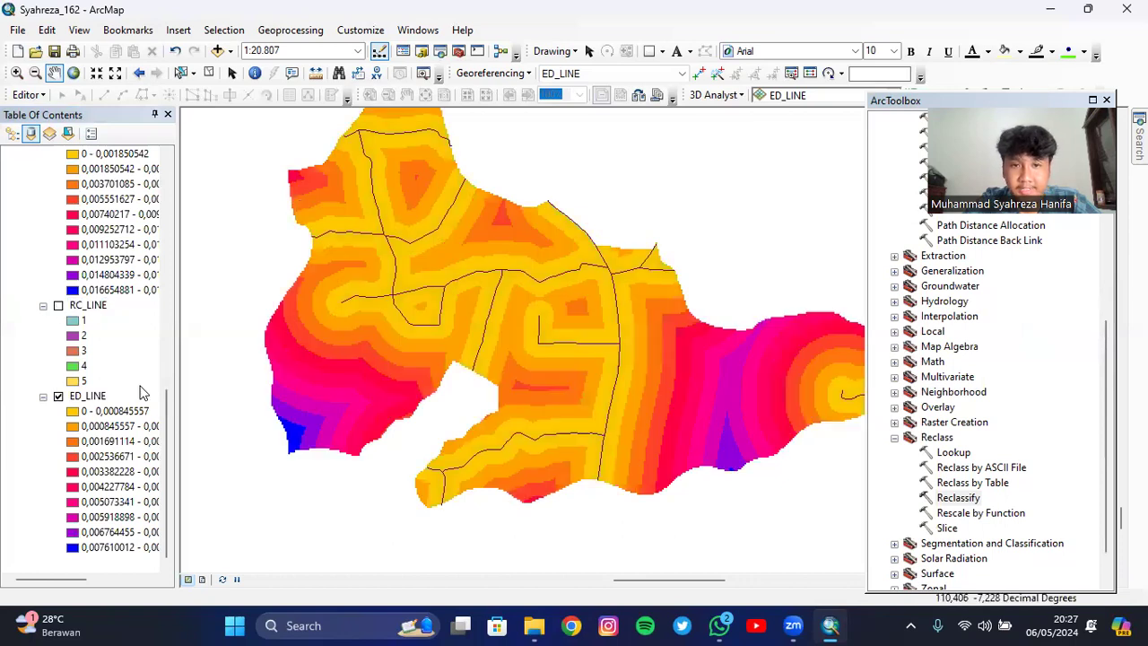
Hide the ED_LINE raster and show the CLIP_AGRISAWAH rice fields in place of the CLIP_JALAN roads
click(59, 396)
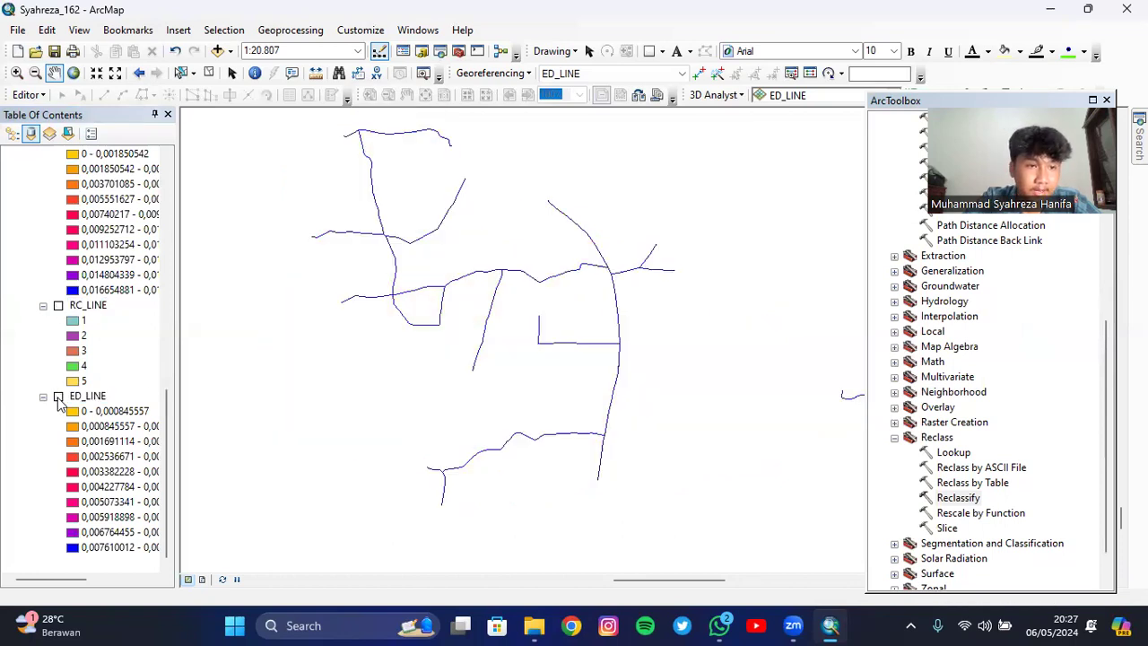
scroll(59, 404, up, 5)
scroll(59, 404, up, 8)
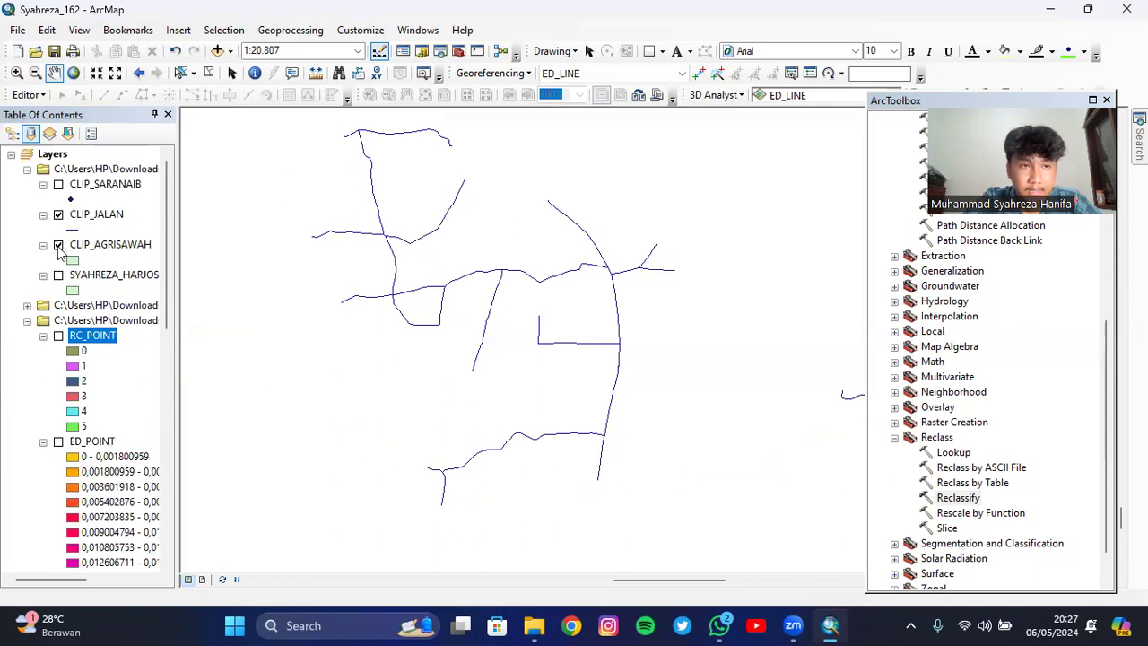
click(58, 215)
Display the RC_AREA raster beneath the rice fields, and replace it with the ED_AREA raster to examine it
scroll(81, 341, down, 6)
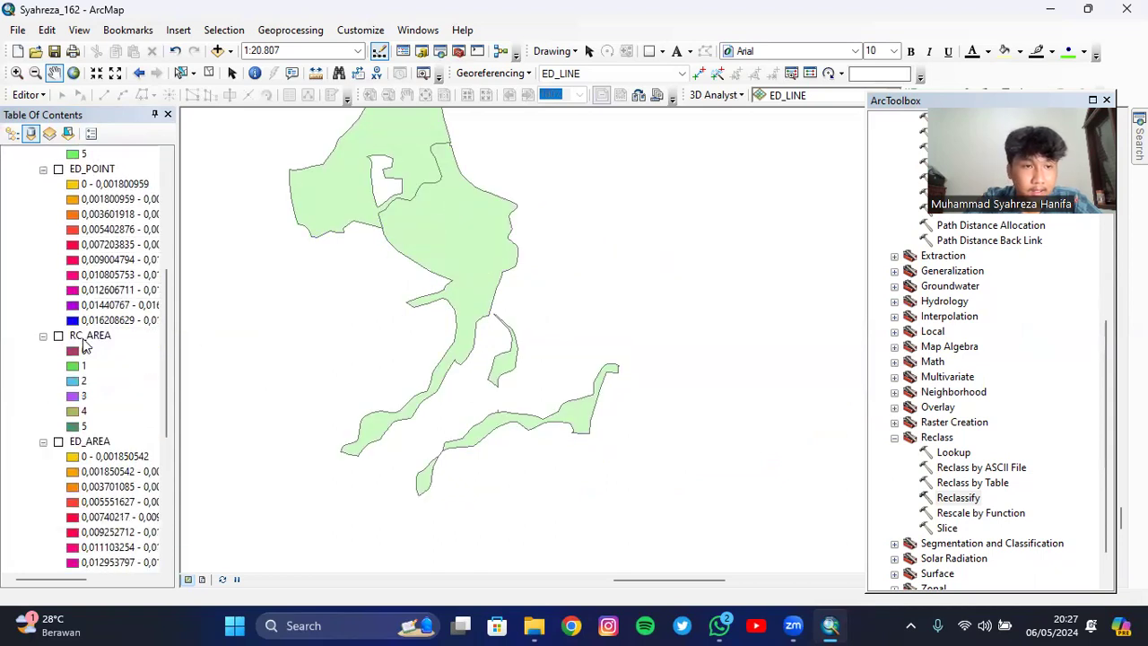
click(58, 339)
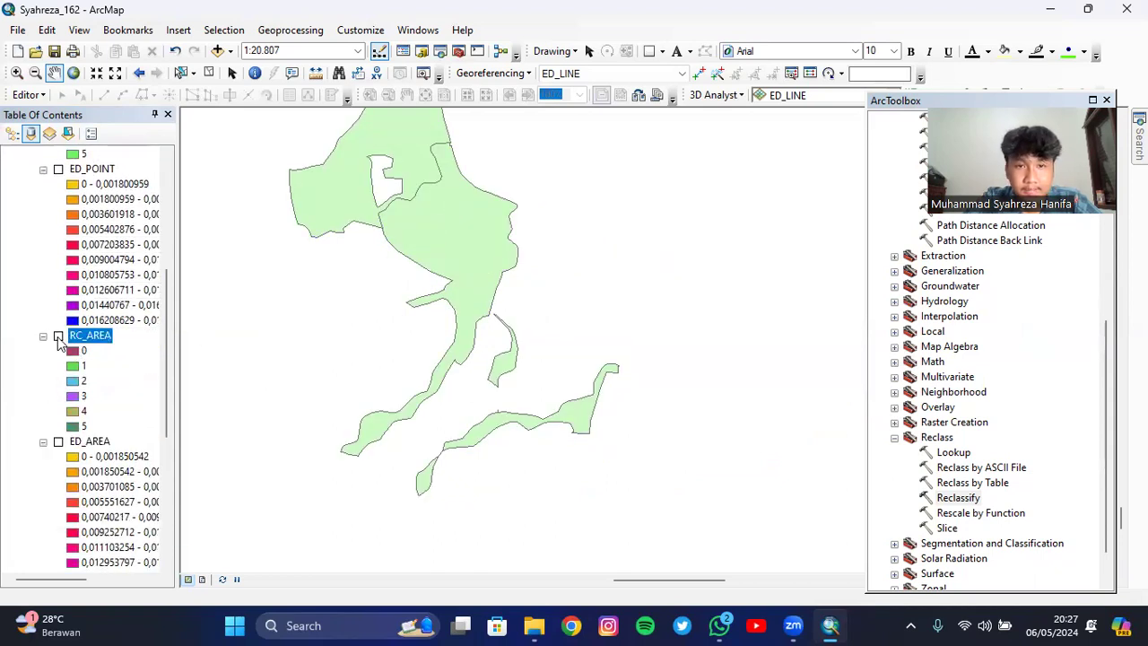
click(59, 336)
click(59, 336)
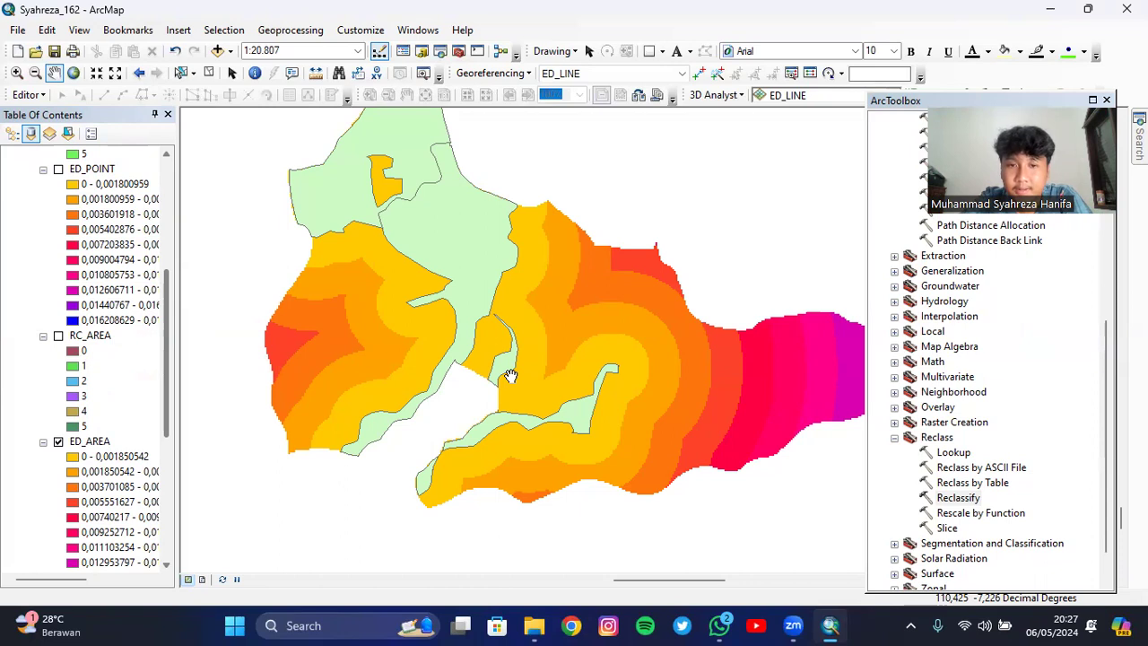
drag(615, 273, 592, 279)
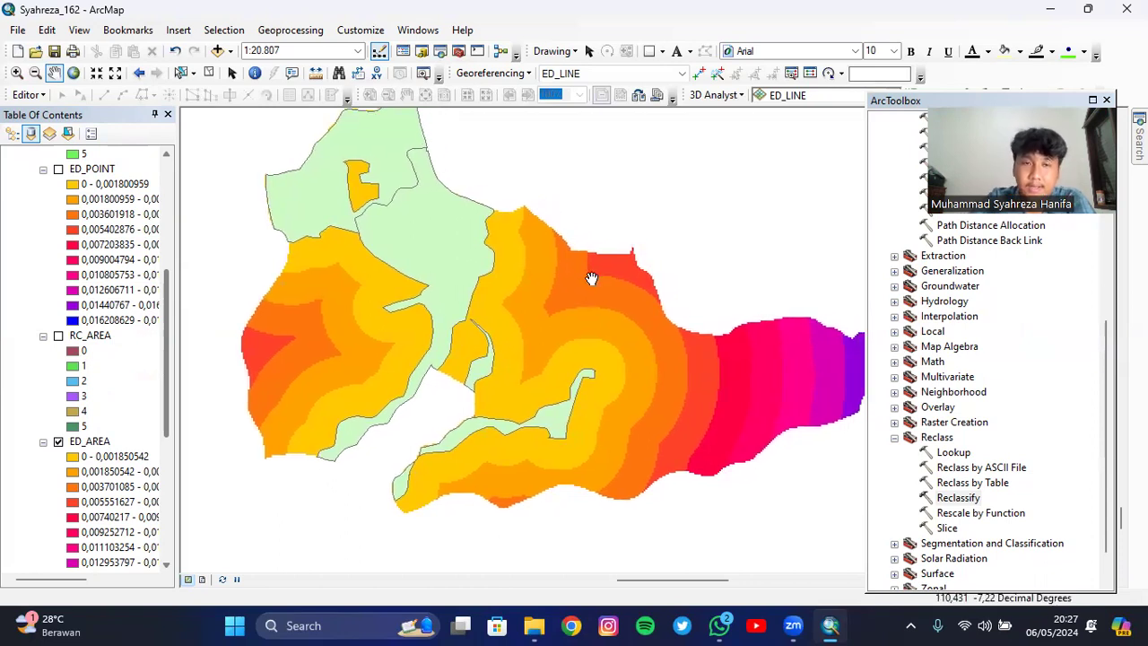